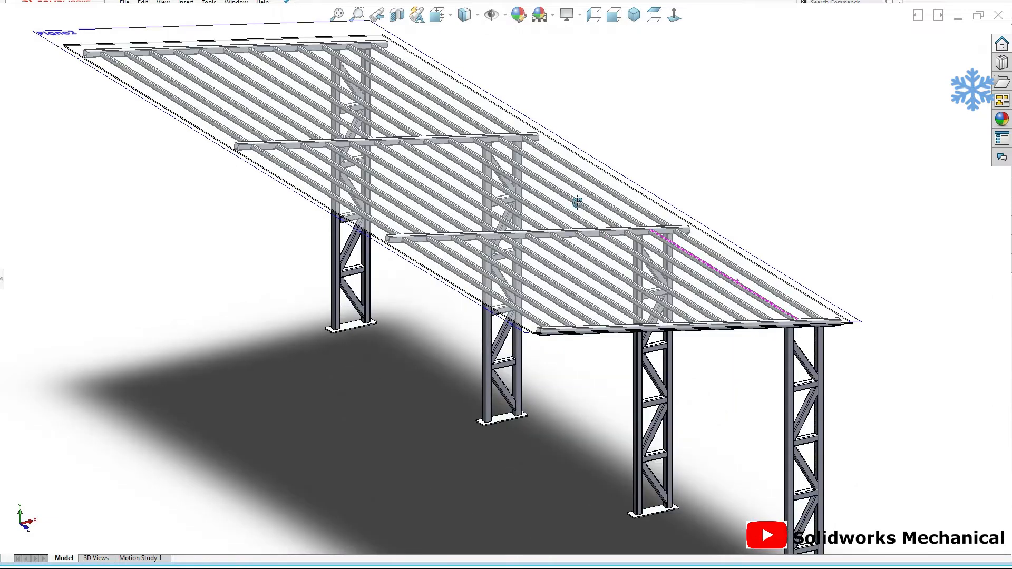
{"action": "key", "text": "ctrl+1"}
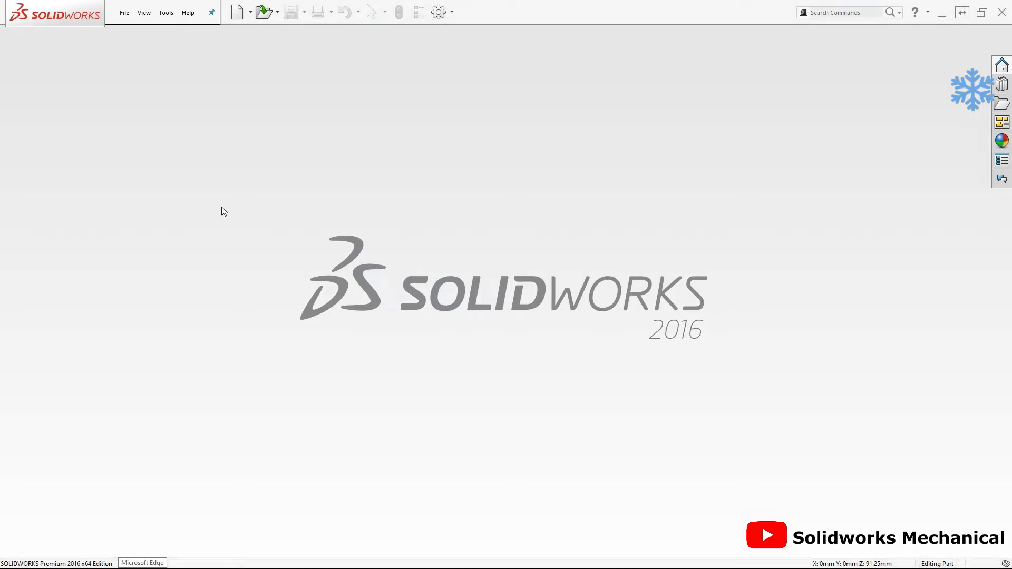
Create a new part document and apply a plain white background scene to it
{"action": "key", "text": "ctrl+n"}
{"action": "double_click", "coordinate": [216, 142]}
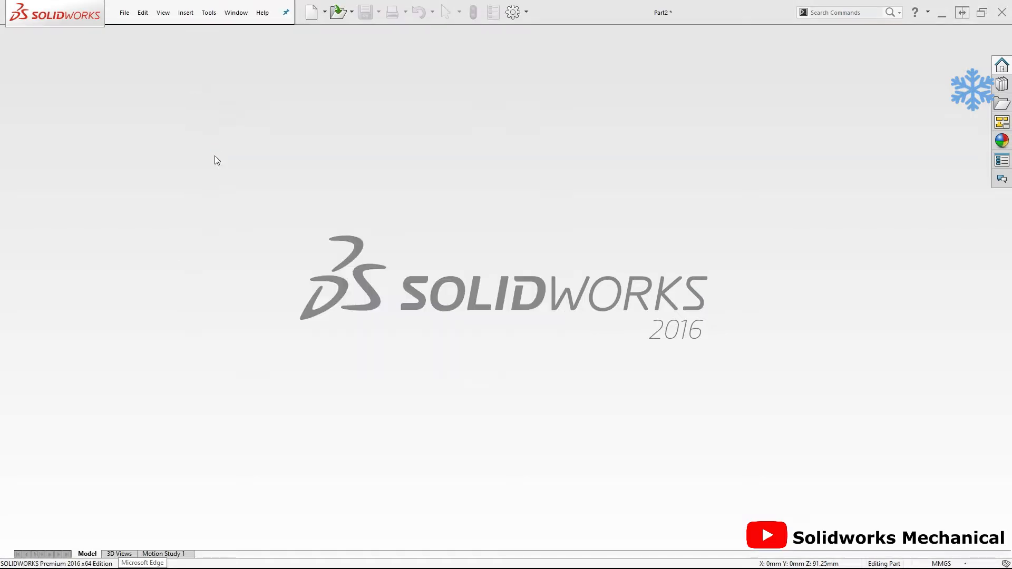
{"action": "left_click", "coordinate": [611, 132]}
{"action": "left_click", "coordinate": [616, 310]}
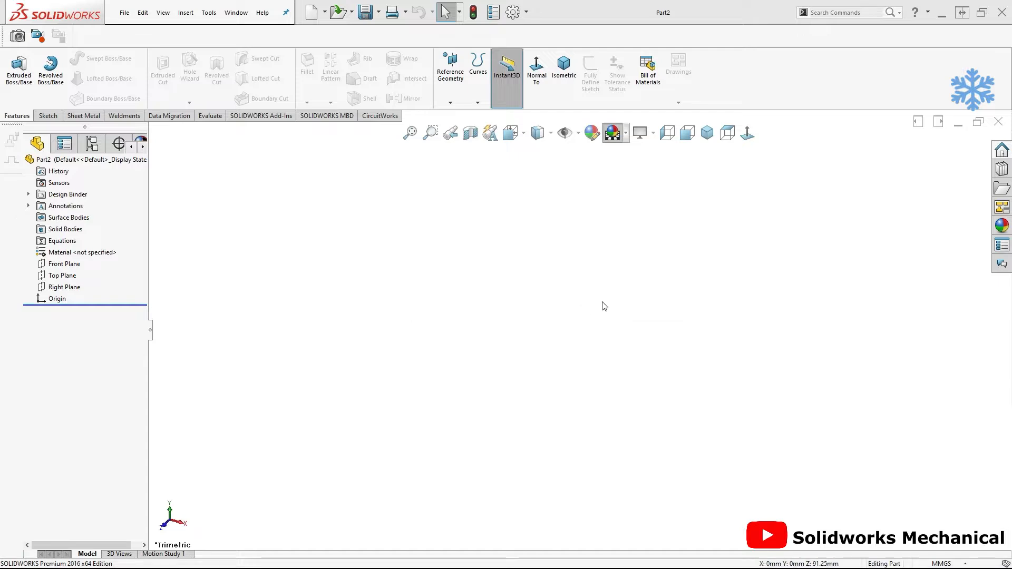
{"action": "left_click", "coordinate": [640, 133]}
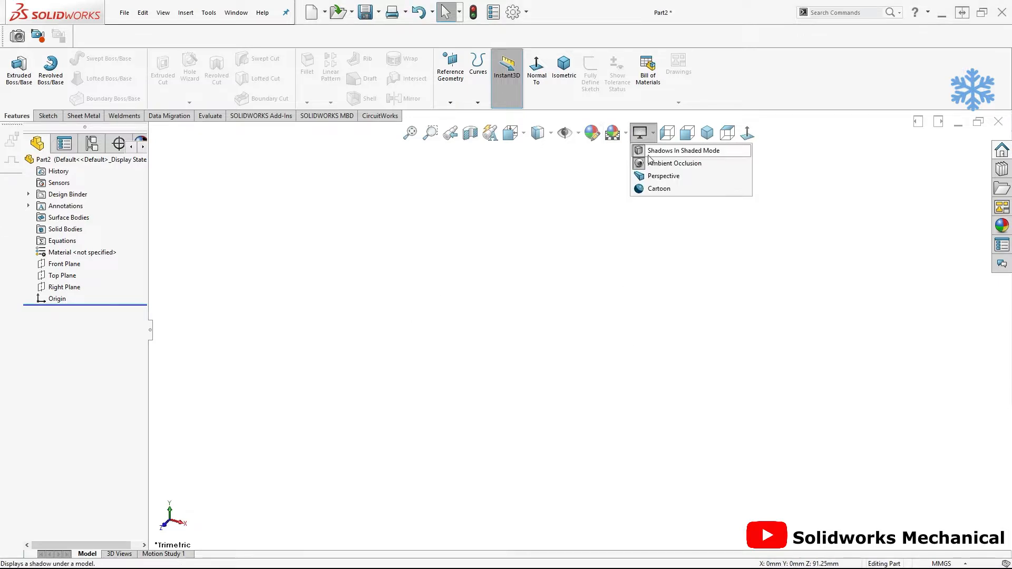
Sketch two equal vertical lines on the Front Plane, starting level with the origin, about 8 to 9 mm to either side of it
{"action": "left_click", "coordinate": [48, 116]}
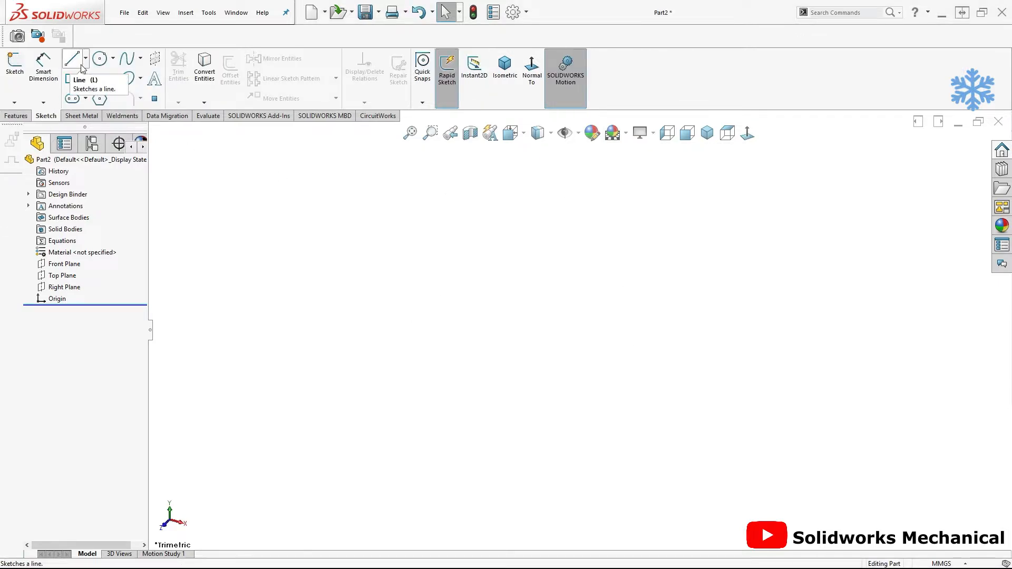
{"action": "left_click", "coordinate": [14, 66]}
{"action": "left_click", "coordinate": [472, 217]}
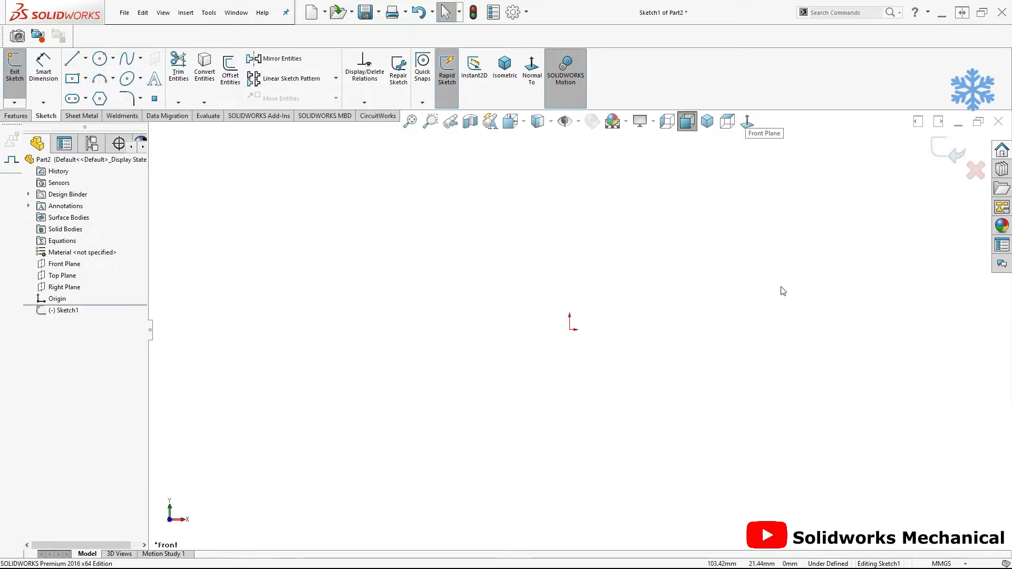
{"action": "key", "text": "l"}
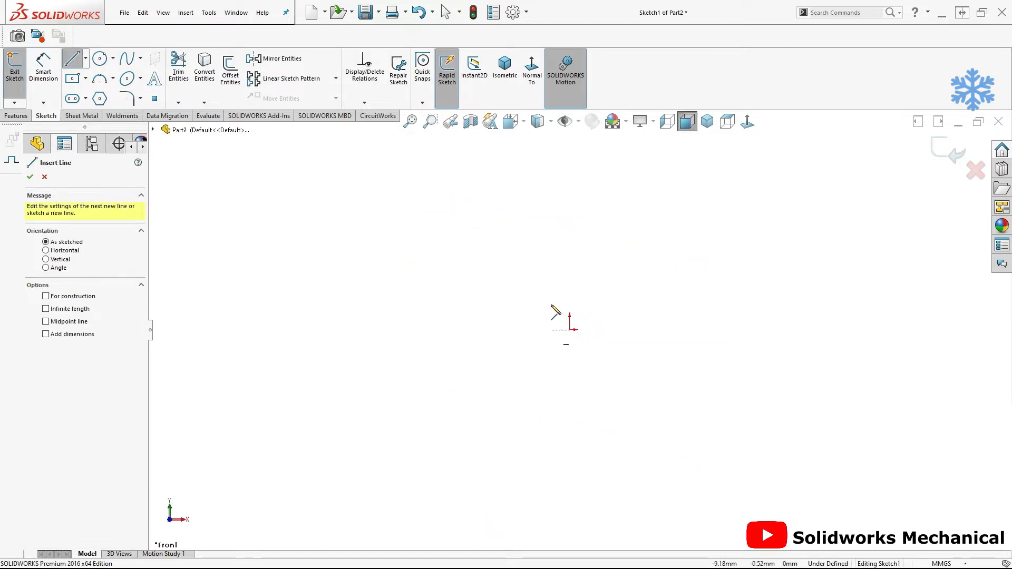
{"action": "left_click", "coordinate": [551, 330]}
{"action": "left_click", "coordinate": [550, 205]}
{"action": "key", "text": "Escape"}
{"action": "right_click_drag", "start_coordinate": [695, 289], "coordinate": [589, 314]}
{"action": "left_click", "coordinate": [585, 330]}
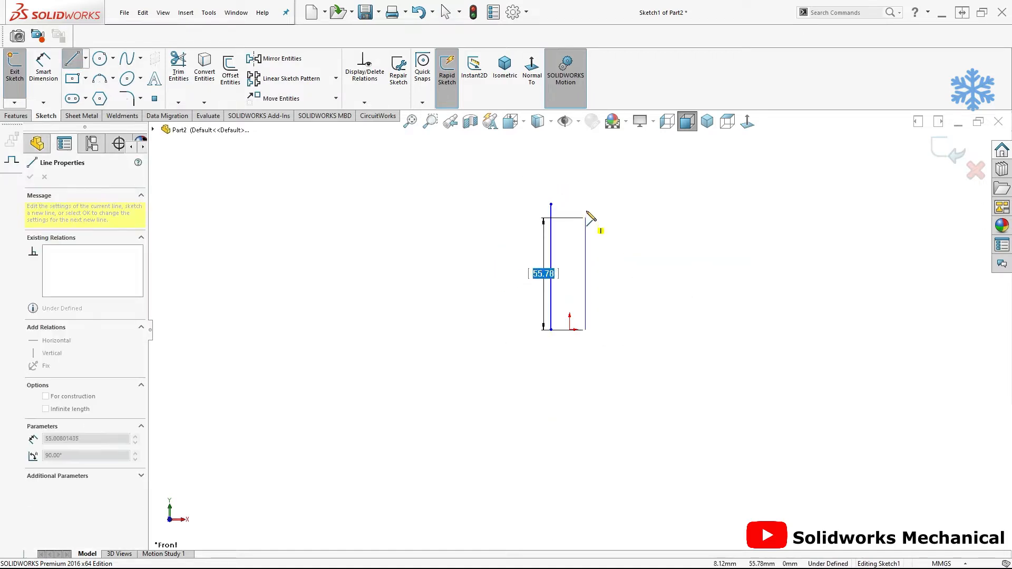
{"action": "left_click", "coordinate": [585, 205]}
{"action": "key", "text": "Escape"}
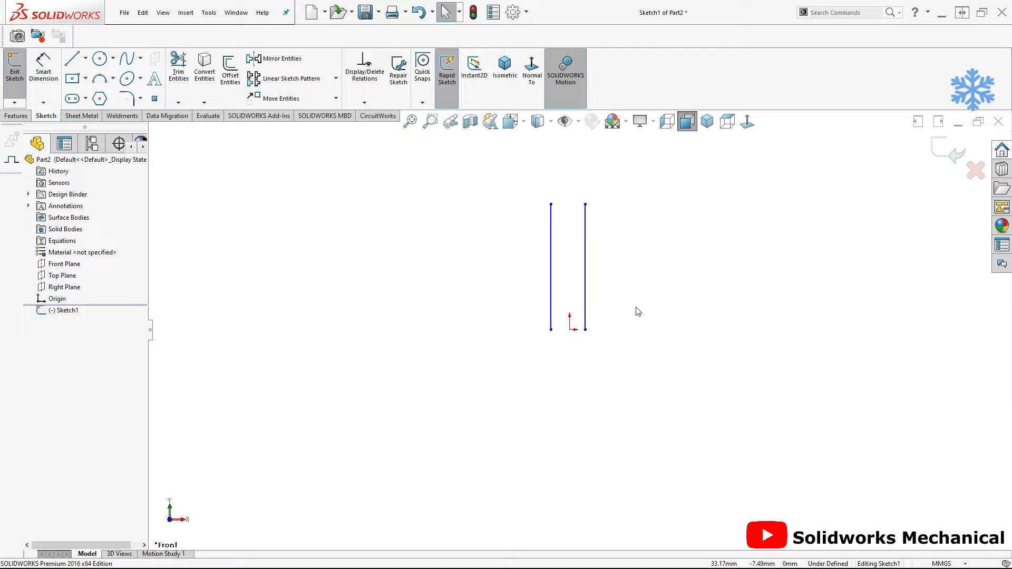
Dimension each vertical line 150 mm from the origin
{"action": "right_click_drag", "start_coordinate": [637, 308], "coordinate": [630, 279]}
{"action": "left_click", "coordinate": [551, 324]}
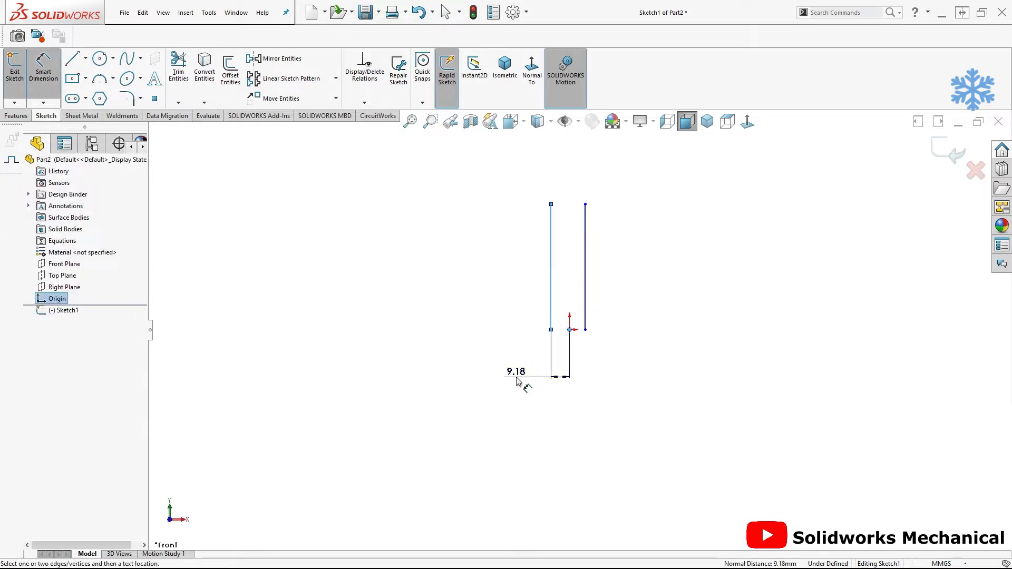
{"action": "left_click", "coordinate": [517, 377]}
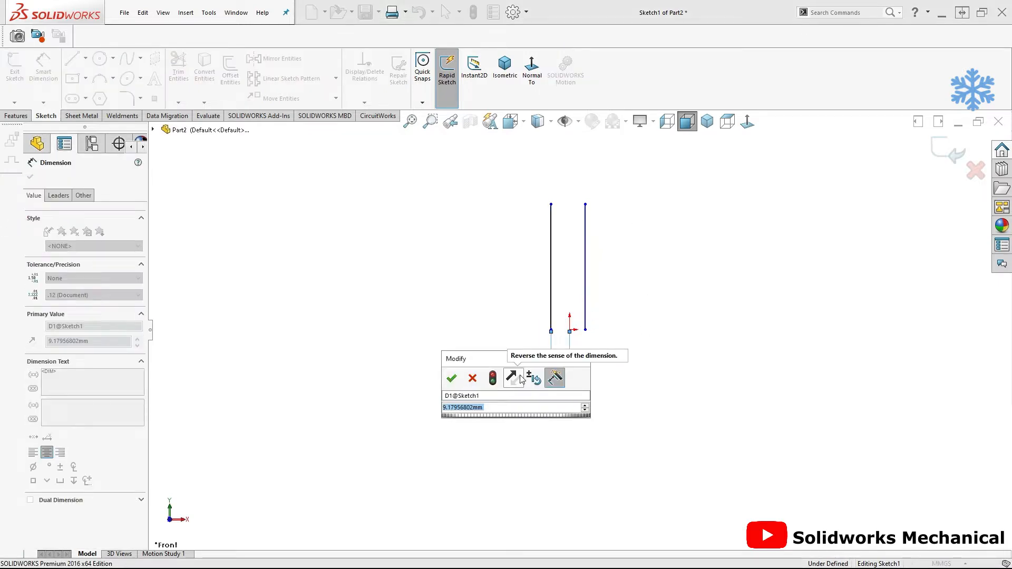
{"action": "type", "text": "150"}
{"action": "key", "text": "Return"}
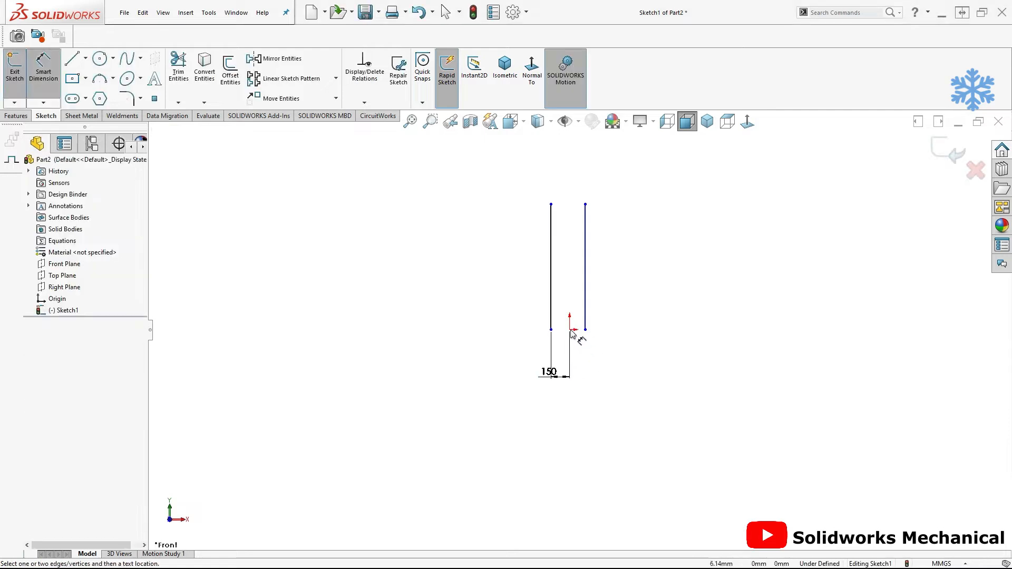
{"action": "left_click", "coordinate": [584, 330]}
{"action": "left_click", "coordinate": [589, 369]}
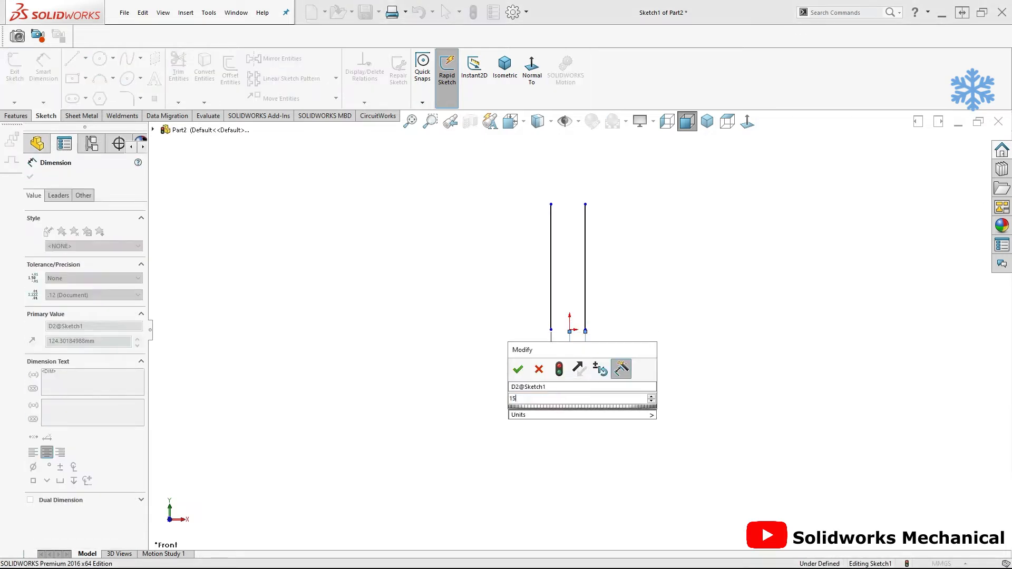
{"action": "key", "text": "Return"}
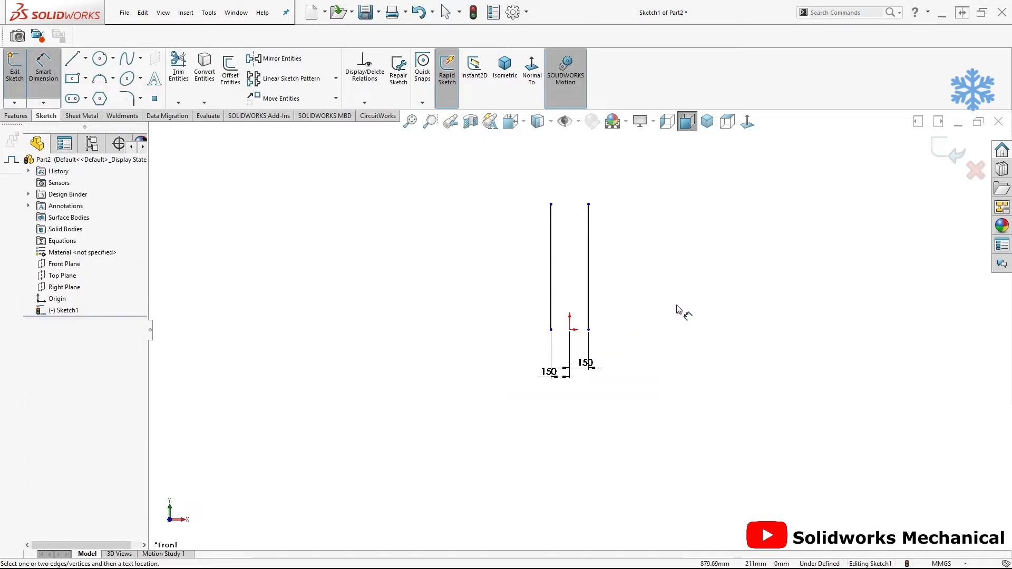
{"action": "key", "text": "Escape"}
Add a Horizontal relation between the lower endpoints of both vertical lines and the origin
{"action": "left_click", "coordinate": [552, 330]}
{"action": "left_click", "coordinate": [570, 330], "text": "ctrl"}
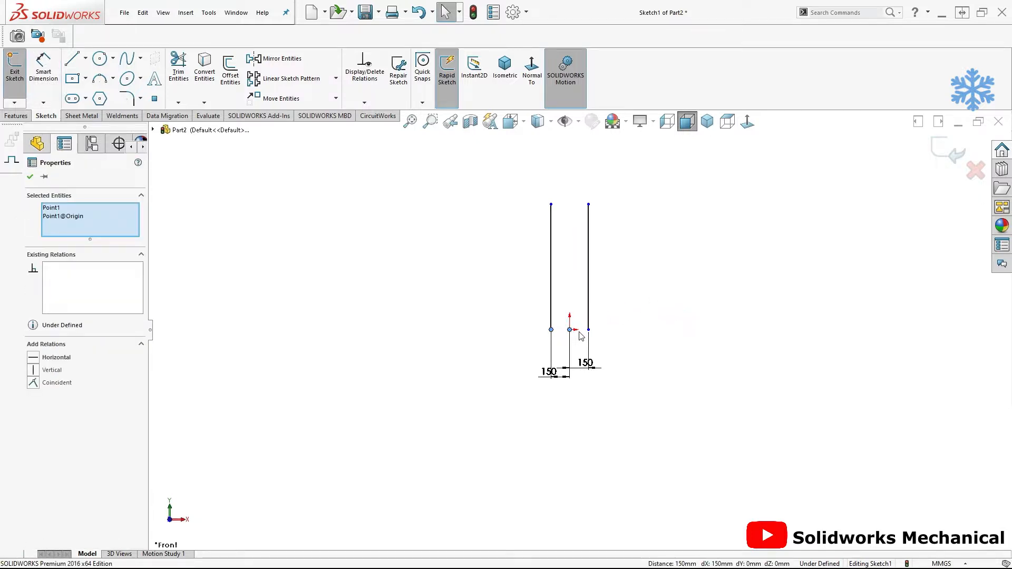
{"action": "left_click", "coordinate": [590, 331], "text": "ctrl"}
{"action": "left_click", "coordinate": [73, 357]}
{"action": "left_click", "coordinate": [699, 346]}
Dimension the left vertical line to 2600 mm and stretch the right line's upper end to just below the same height
{"action": "right_click_drag", "start_coordinate": [698, 346], "coordinate": [694, 232]}
{"action": "left_click", "coordinate": [551, 297]}
{"action": "left_click", "coordinate": [536, 299]}
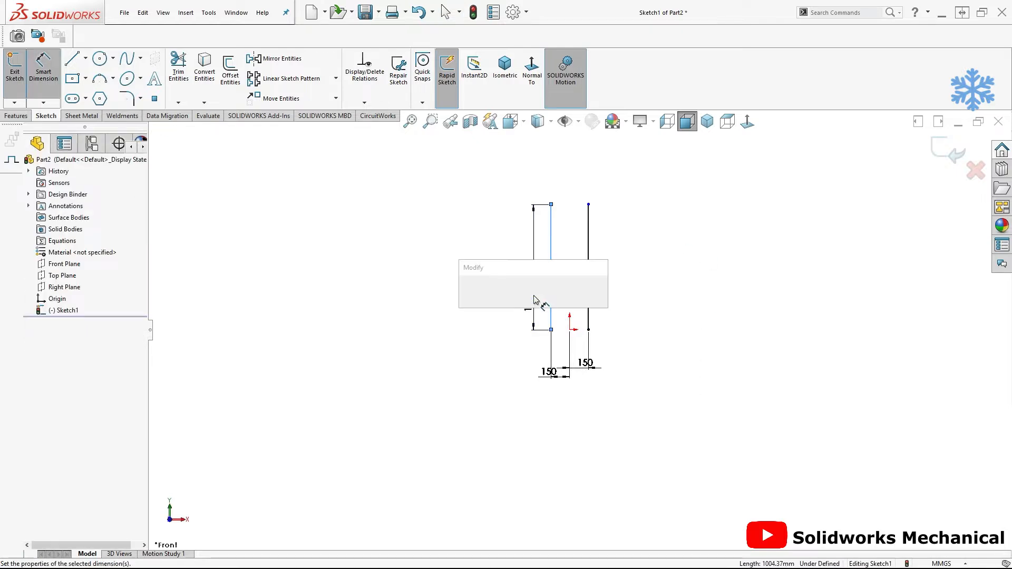
{"action": "type", "text": "2600"}
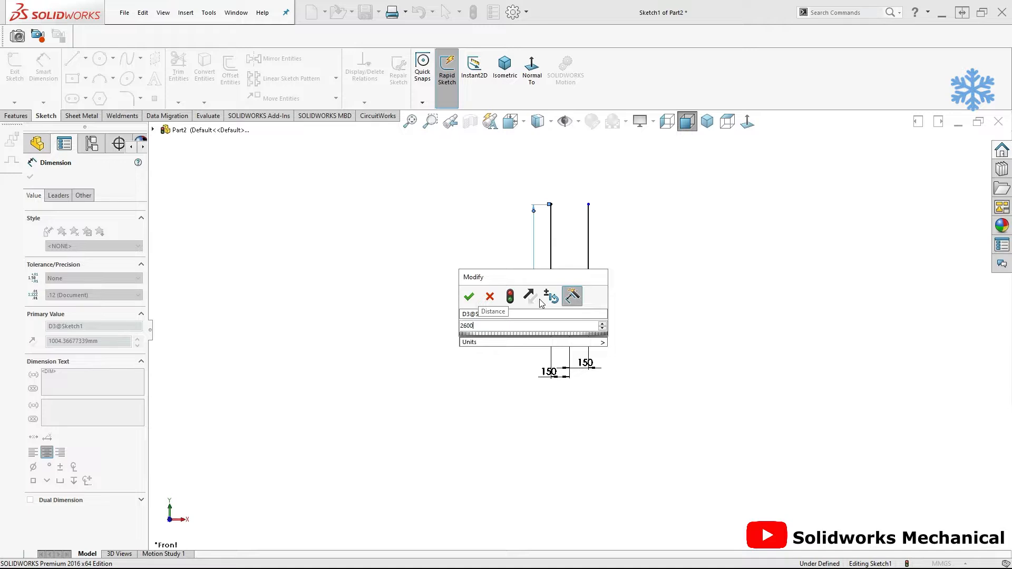
{"action": "key", "text": "Return"}
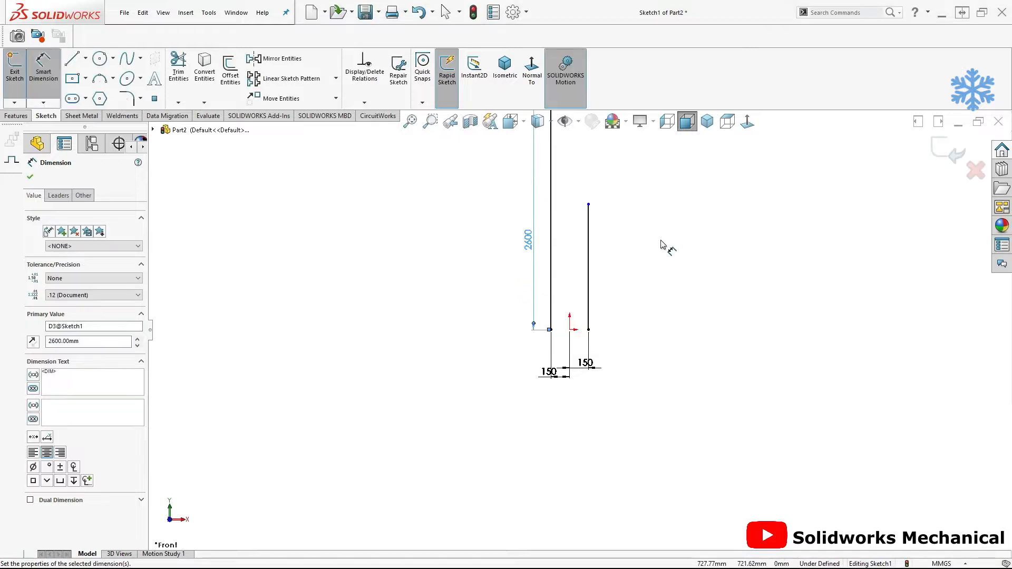
{"action": "key", "text": "Escape"}
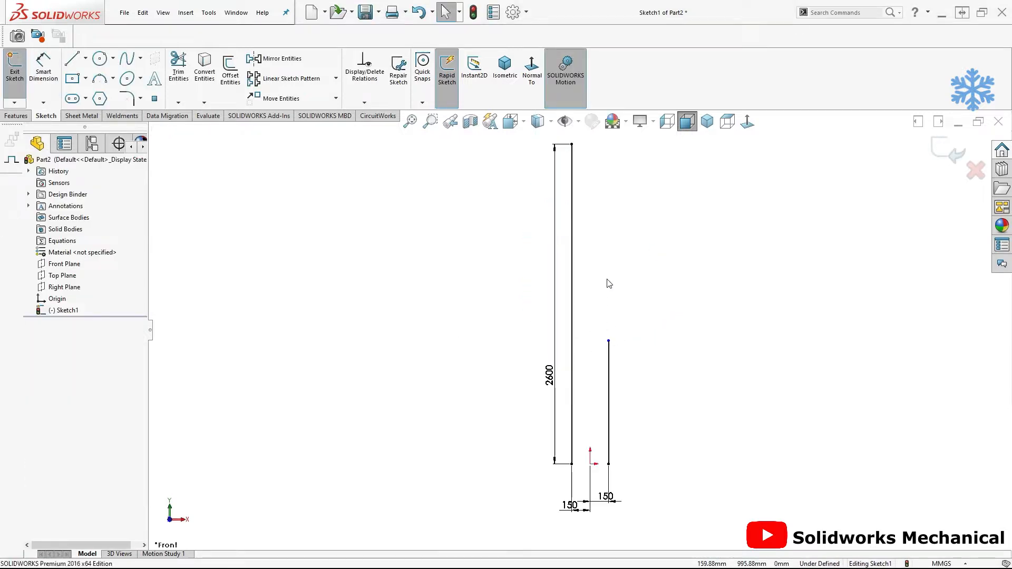
{"action": "left_click_drag", "start_coordinate": [608, 341], "coordinate": [601, 149]}
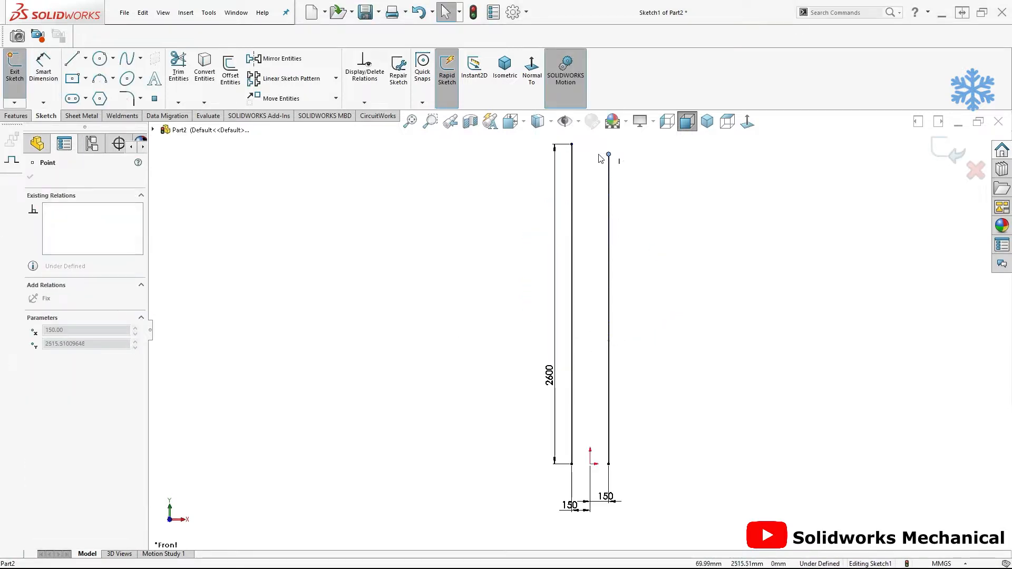
{"action": "left_click", "coordinate": [701, 188]}
Sketch four roughly evenly spaced horizontal lines connecting the two vertical lines, starting about 415 mm above the base
{"action": "scroll", "coordinate": [698, 185], "scroll_direction": "up", "scroll_amount": 3}
{"action": "right_click_drag", "start_coordinate": [675, 361], "coordinate": [545, 370]}
{"action": "scroll", "coordinate": [558, 406], "scroll_direction": "down", "scroll_amount": 2}
{"action": "left_click", "coordinate": [582, 365]}
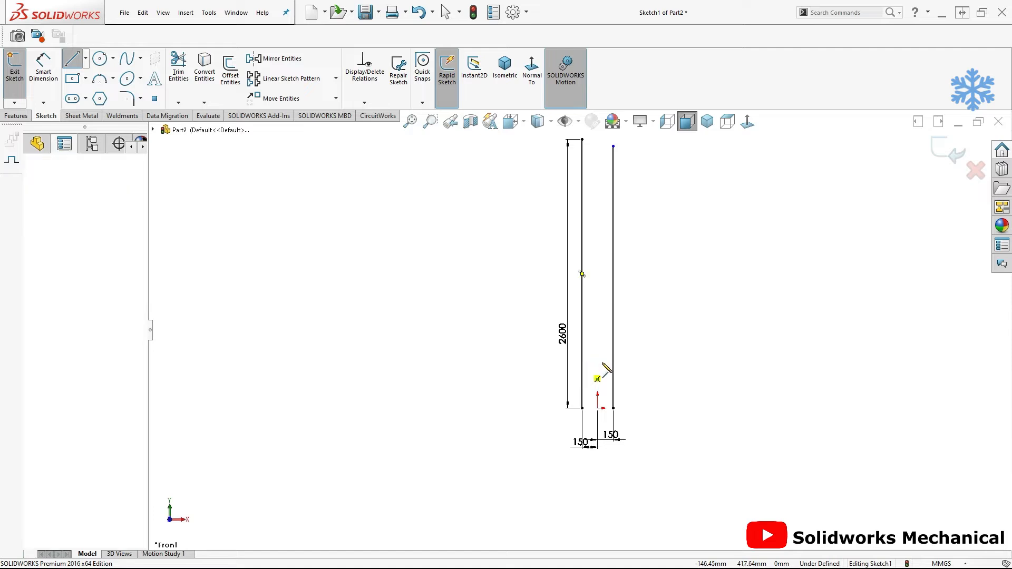
{"action": "left_click", "coordinate": [614, 366]}
{"action": "key", "text": "Escape"}
{"action": "right_click_drag", "start_coordinate": [682, 325], "coordinate": [572, 323]}
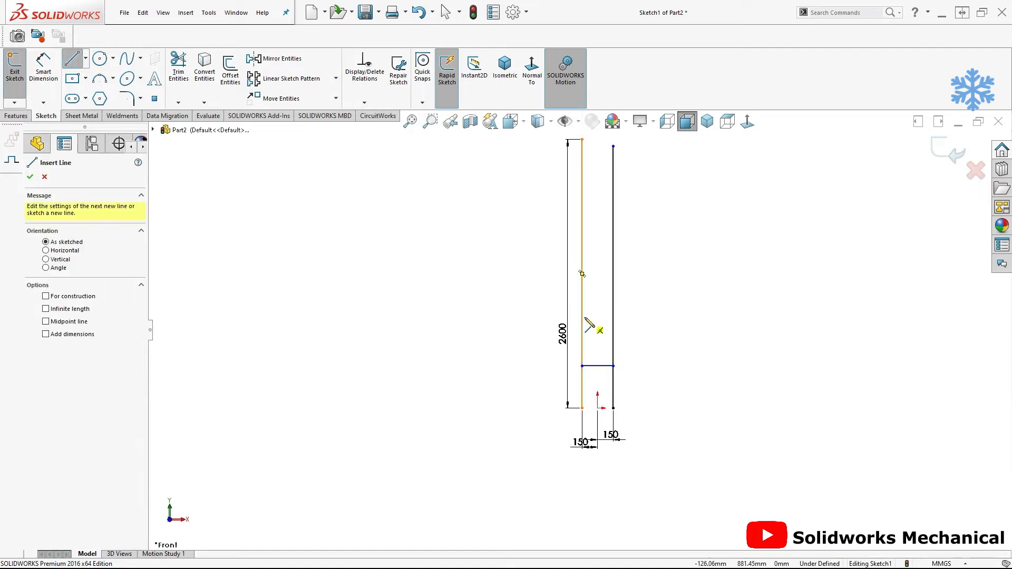
{"action": "left_click", "coordinate": [582, 316]}
{"action": "left_click", "coordinate": [612, 315]}
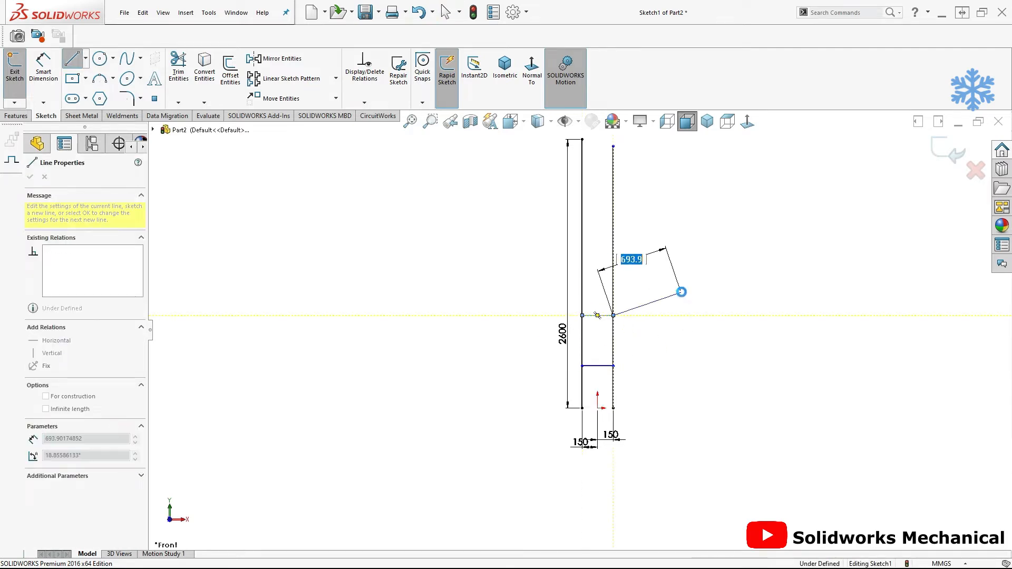
{"action": "key", "text": "Escape"}
{"action": "key", "text": "l"}
{"action": "left_click", "coordinate": [581, 262]}
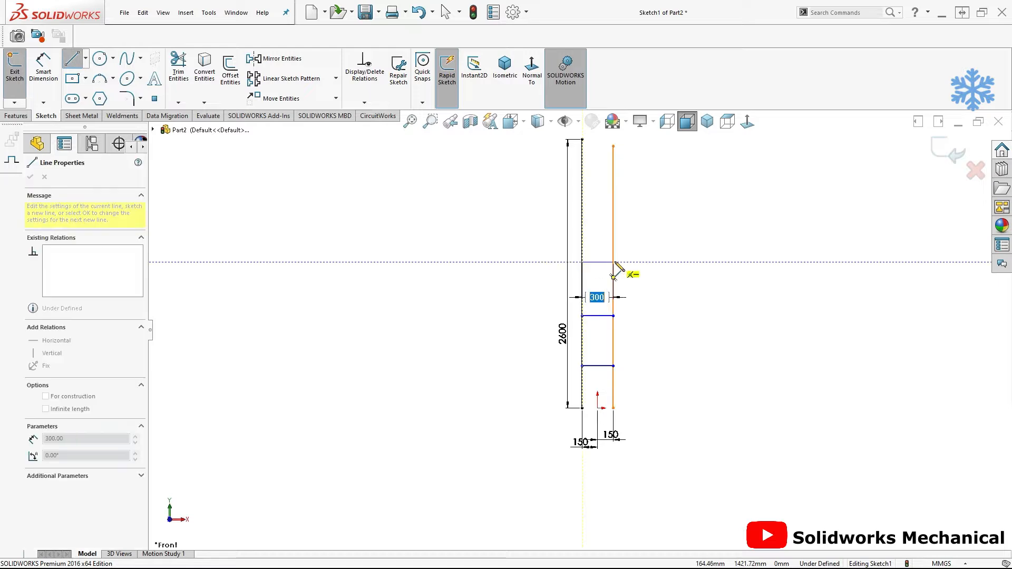
{"action": "left_click", "coordinate": [613, 262]}
{"action": "key", "text": "Escape"}
{"action": "key", "text": "l"}
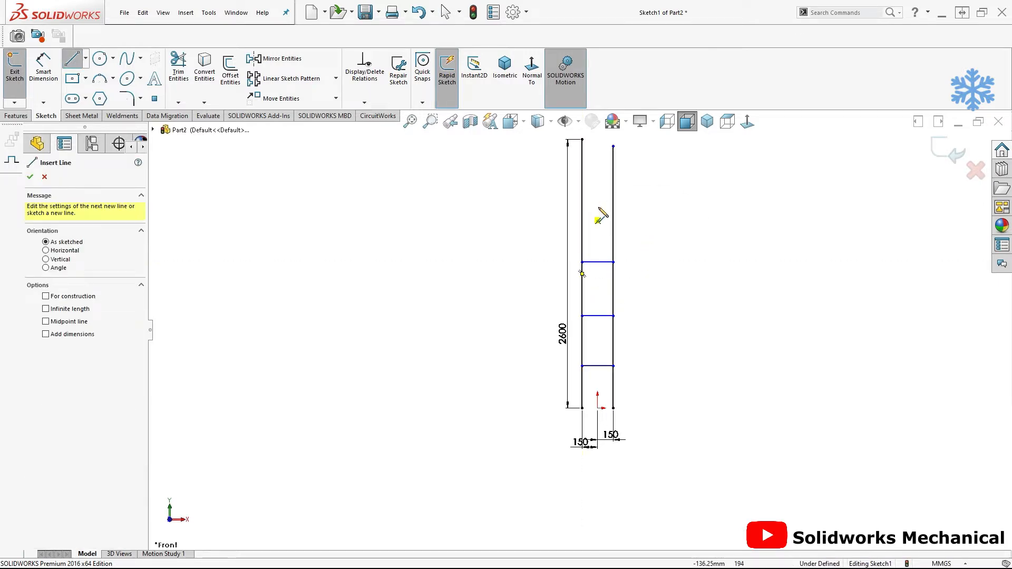
{"action": "left_click", "coordinate": [582, 209]}
{"action": "left_click", "coordinate": [613, 208]}
{"action": "key", "text": "Escape"}
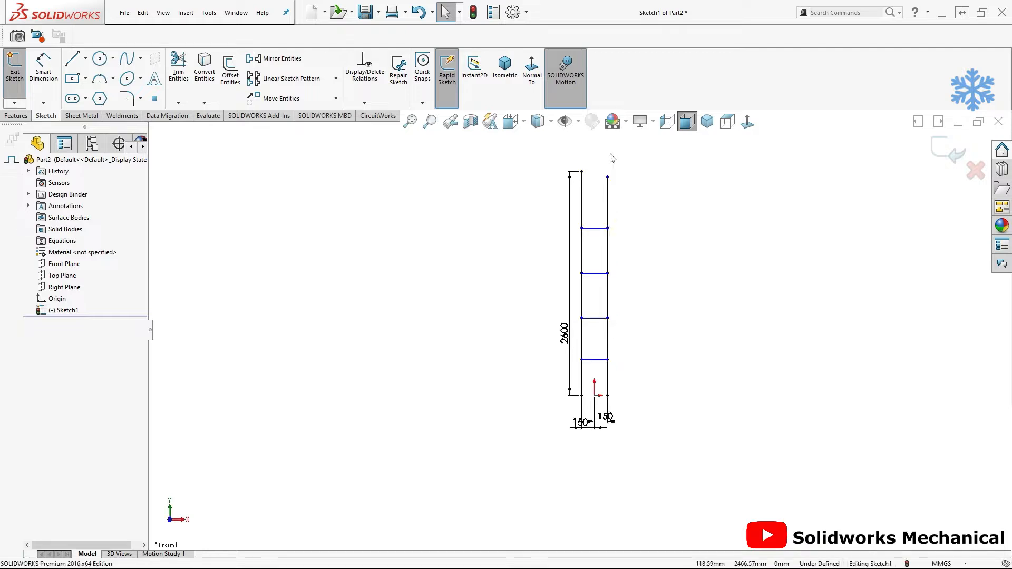
Sketch a roof line about 3220 mm long from the right vertical line's upper end, sloping up past the left one
{"action": "scroll", "coordinate": [645, 225], "scroll_direction": "down", "scroll_amount": 2}
{"action": "key", "text": "Return"}
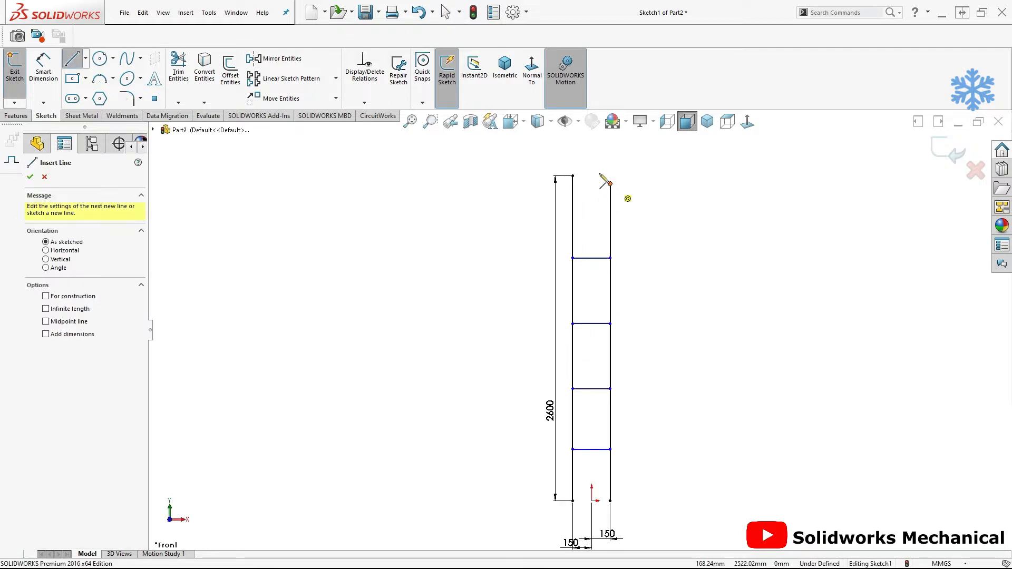
{"action": "left_click", "coordinate": [611, 184]}
{"action": "key", "text": "z"}
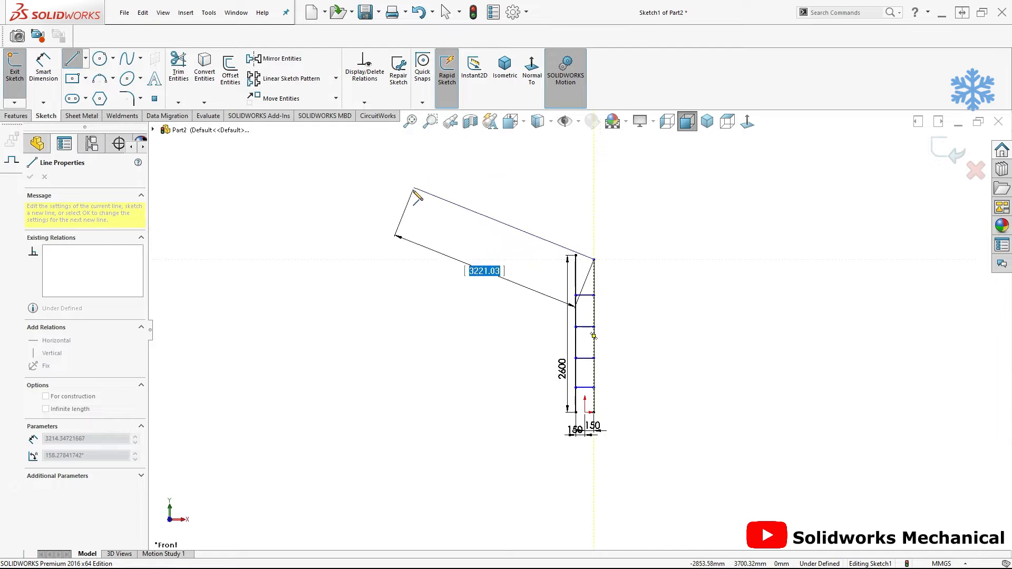
{"action": "double_click", "coordinate": [414, 190]}
{"action": "key", "text": "Escape"}
Make the left vertical line's upper endpoint coincident with the sloping roof line
{"action": "scroll", "coordinate": [585, 258], "scroll_direction": "down", "scroll_amount": 2}
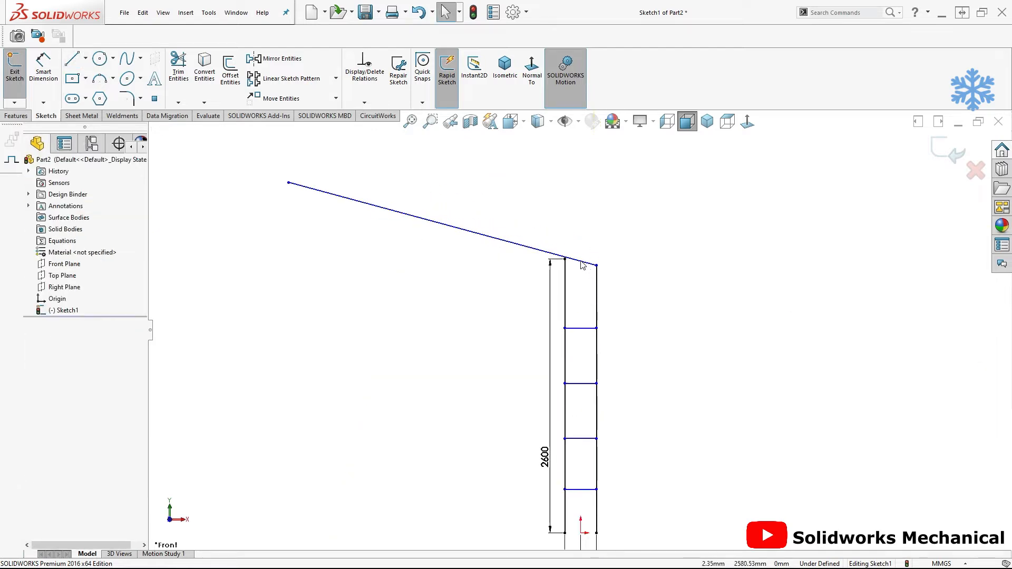
{"action": "left_click", "coordinate": [582, 265]}
{"action": "scroll", "coordinate": [563, 279], "scroll_direction": "down", "scroll_amount": 3}
{"action": "left_click", "coordinate": [560, 281], "text": "ctrl"}
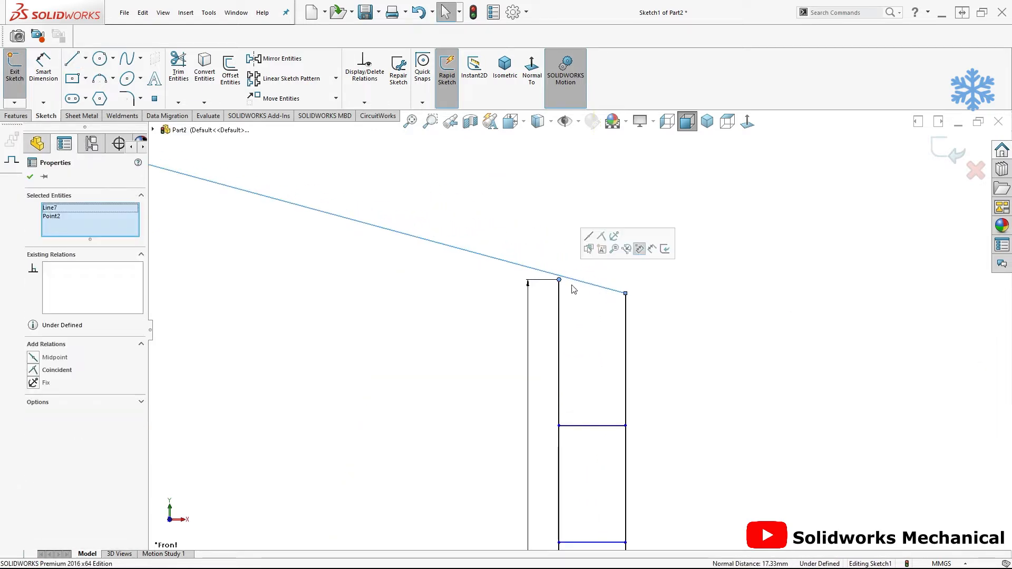
{"action": "left_click", "coordinate": [53, 370]}
{"action": "left_click", "coordinate": [592, 246]}
{"action": "scroll", "coordinate": [593, 245], "scroll_direction": "up", "scroll_amount": 2}
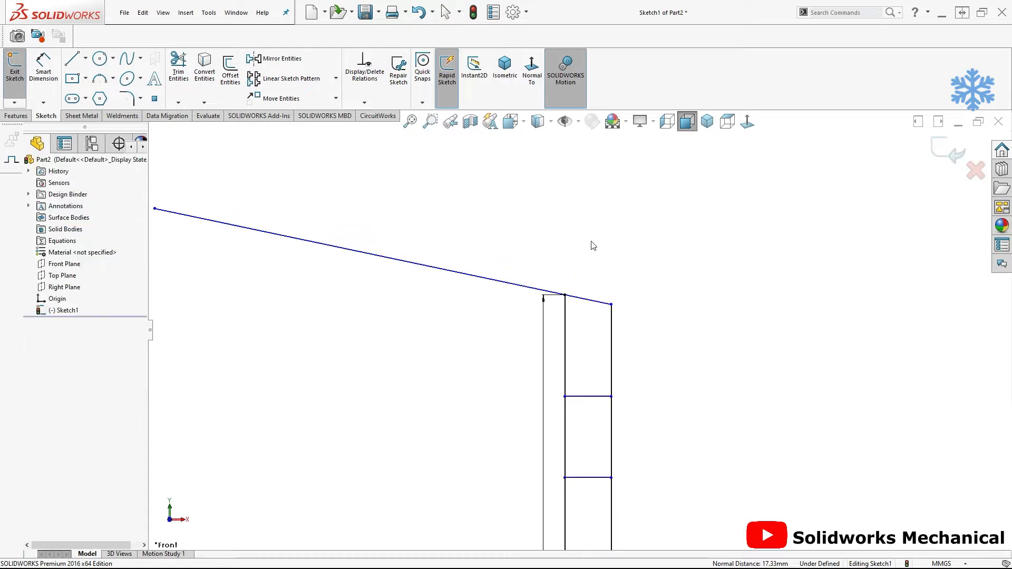
{"action": "key", "text": "f"}
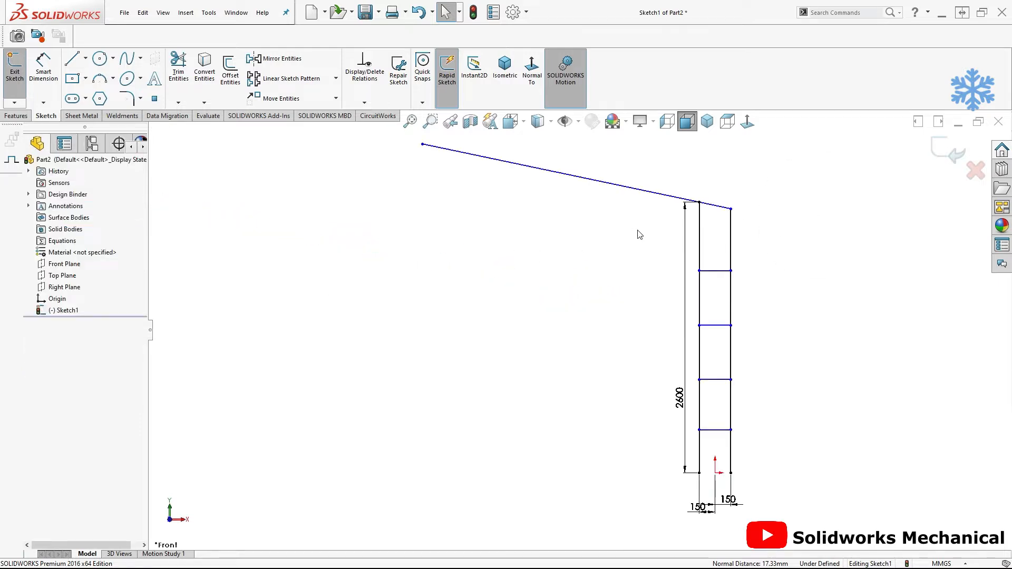
Draw a centerline about 178 mm long leftward from the right vertical line's upper end and make it horizontal
{"action": "key", "text": "l"}
{"action": "scroll", "coordinate": [735, 198], "scroll_direction": "down", "scroll_amount": 4}
{"action": "key", "text": "Escape"}
{"action": "left_click", "coordinate": [88, 61]}
{"action": "left_click", "coordinate": [94, 87]}
{"action": "left_click", "coordinate": [724, 222]}
{"action": "left_click", "coordinate": [686, 225]}
{"action": "key", "text": "Escape"}
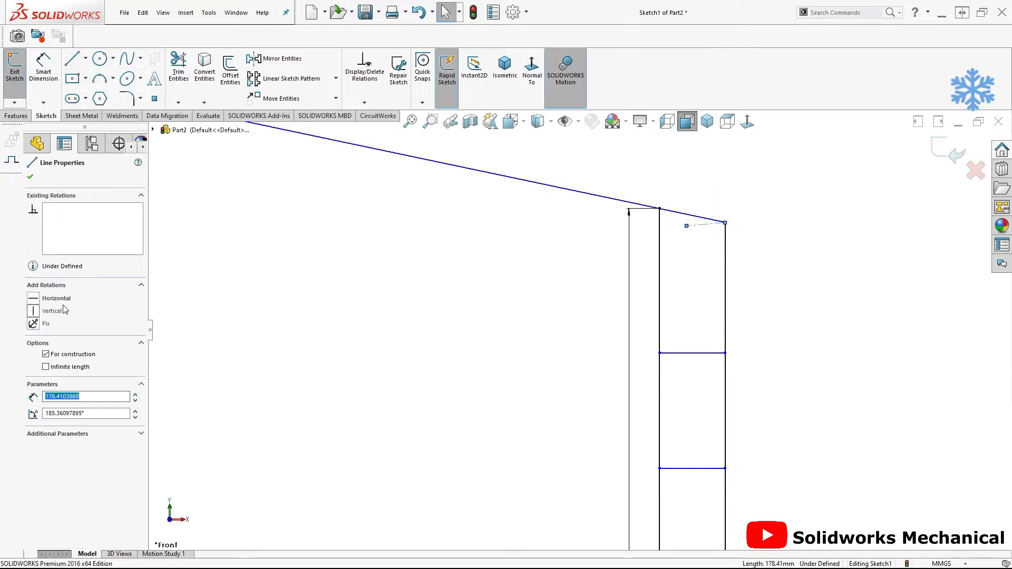
{"action": "left_click", "coordinate": [813, 320]}
Dimension the angle between the horizontal centerline and the sloping roof line to 10 degrees
{"action": "key", "text": "d"}
{"action": "left_click", "coordinate": [691, 223]}
{"action": "left_click", "coordinate": [704, 218]}
{"action": "left_click", "coordinate": [551, 209]}
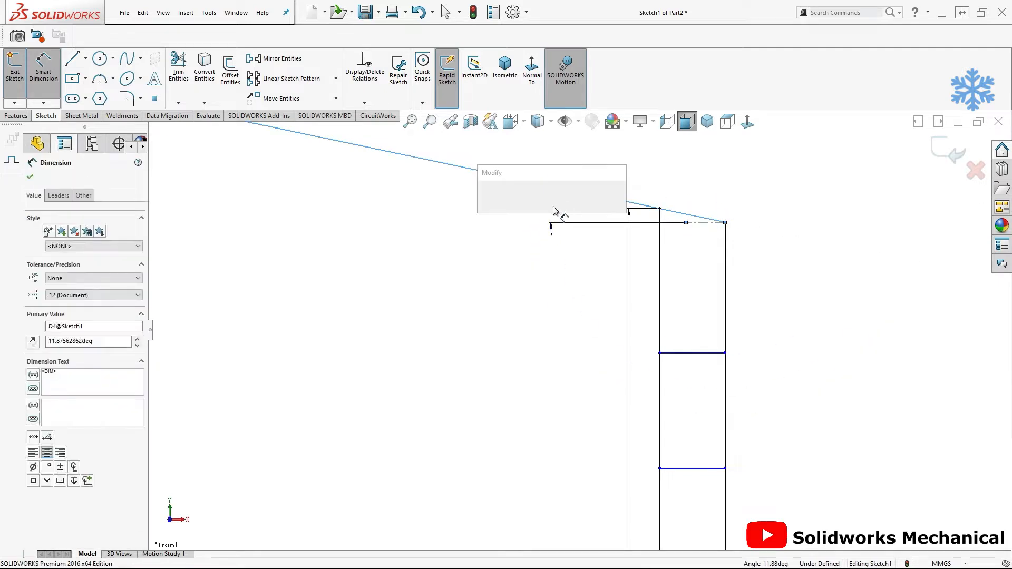
{"action": "type", "text": "10"}
{"action": "key", "text": "Return"}
{"action": "scroll", "coordinate": [788, 192], "scroll_direction": "up", "scroll_amount": 2}
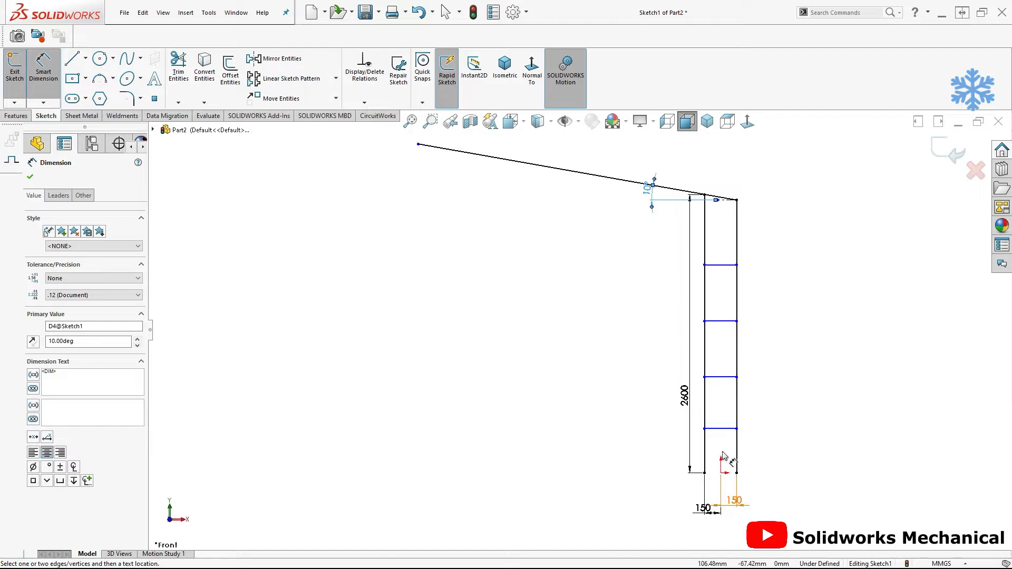
Dimension the height of the lowest horizontal rung above the right vertical line's lower end to 500 mm
{"action": "left_click", "coordinate": [726, 429]}
{"action": "left_click", "coordinate": [737, 473]}
{"action": "left_click", "coordinate": [759, 461]}
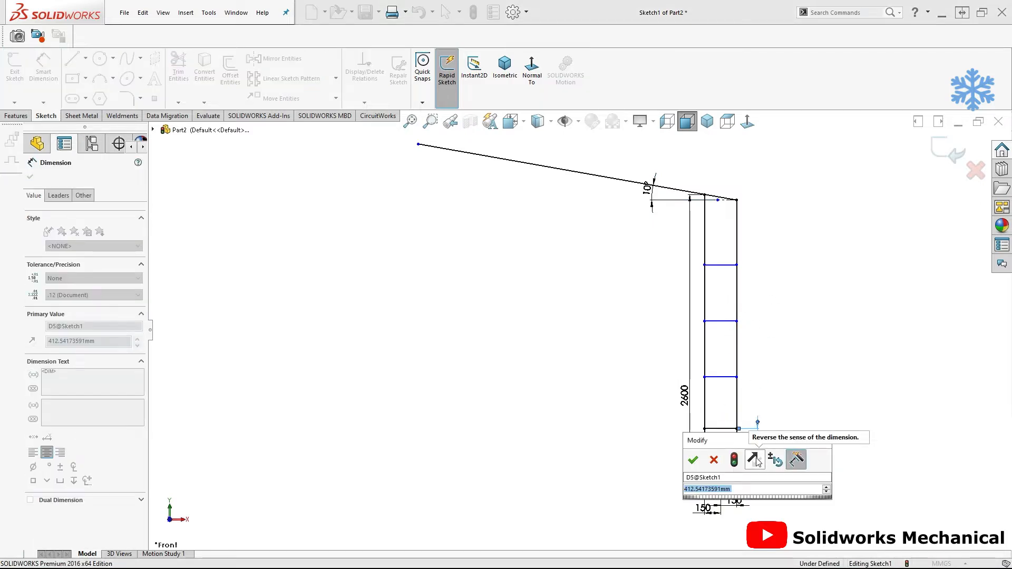
{"action": "type", "text": "500"}
{"action": "key", "text": "Return"}
Dimension the spacing between the lowest rung and the second rung to 500 mm
{"action": "left_click", "coordinate": [724, 377]}
{"action": "left_click", "coordinate": [728, 420]}
{"action": "left_click", "coordinate": [764, 407]}
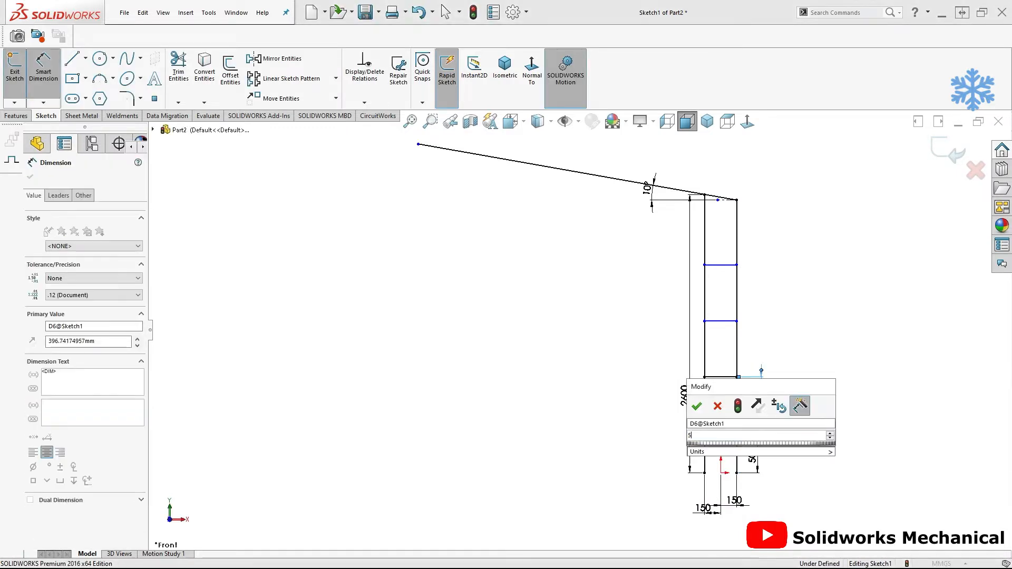
{"action": "type", "text": "500"}
{"action": "key", "text": "Return"}
Dimension the spacing between the second and third rungs of the column to 500 mm
{"action": "left_click", "coordinate": [724, 321]}
{"action": "left_click", "coordinate": [727, 365]}
{"action": "left_click", "coordinate": [758, 342]}
{"action": "type", "text": "500"}
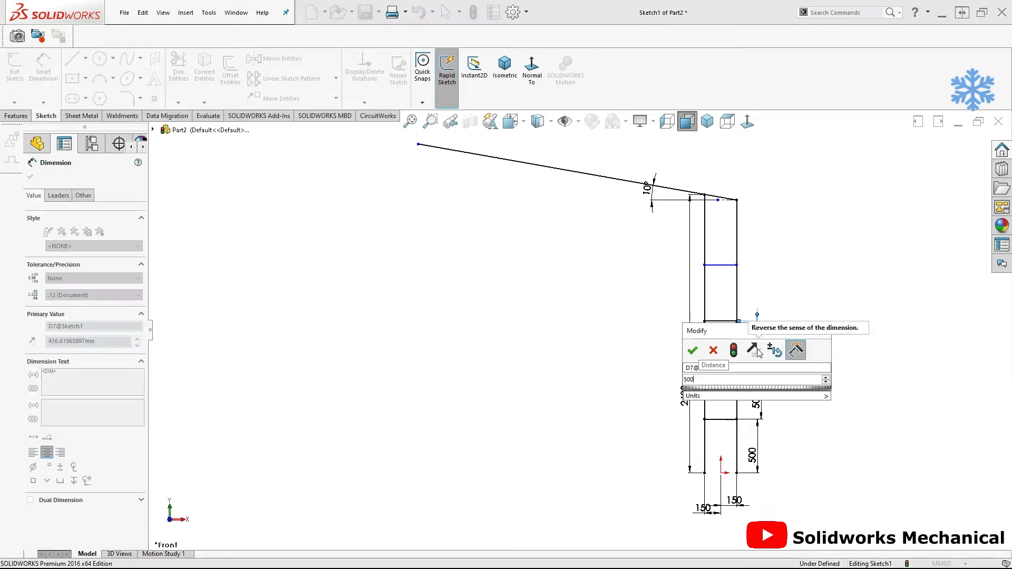
{"action": "key", "text": "Return"}
Dimension the spacing between the third rung and the top rung to 500 mm
{"action": "left_click", "coordinate": [722, 265]}
{"action": "left_click", "coordinate": [721, 312]}
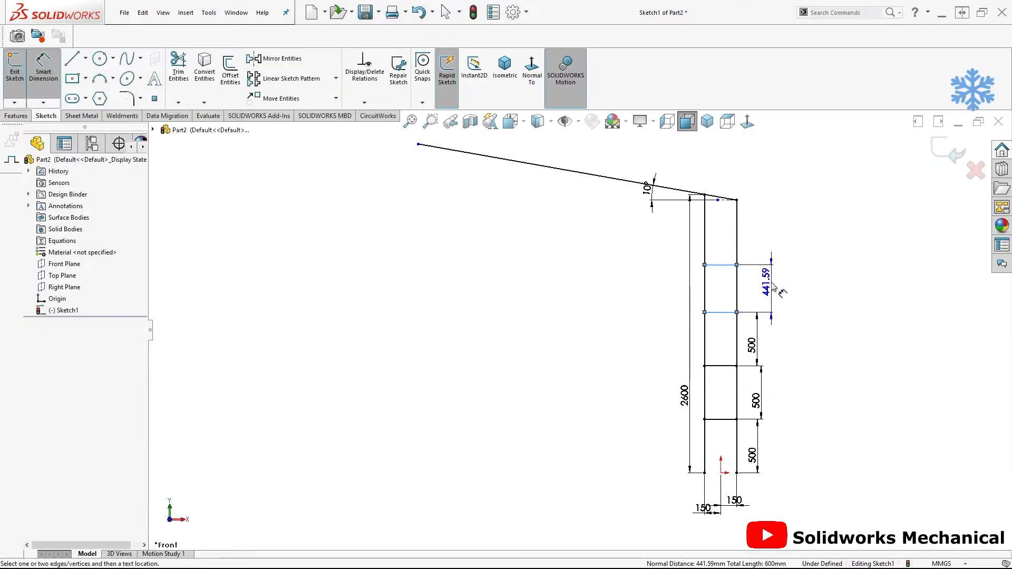
{"action": "left_click", "coordinate": [775, 287]}
{"action": "key", "text": "Return"}
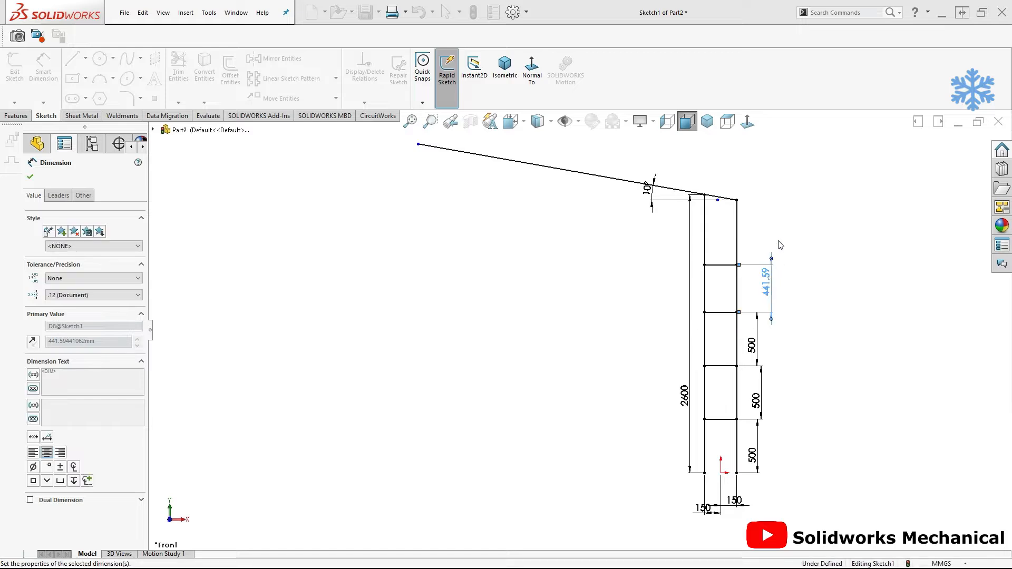
Sketch a diagonal brace from the top rung's right end to the third rung's left end
{"action": "key", "text": "l"}
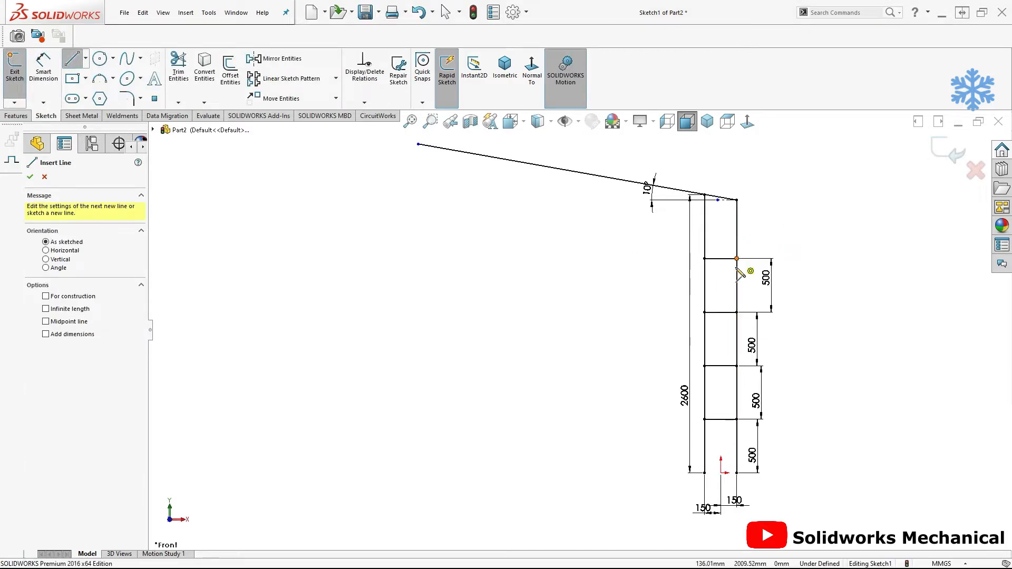
{"action": "left_click", "coordinate": [737, 261]}
{"action": "left_click", "coordinate": [704, 312]}
{"action": "key", "text": "Escape"}
{"action": "key", "text": "Escape"}
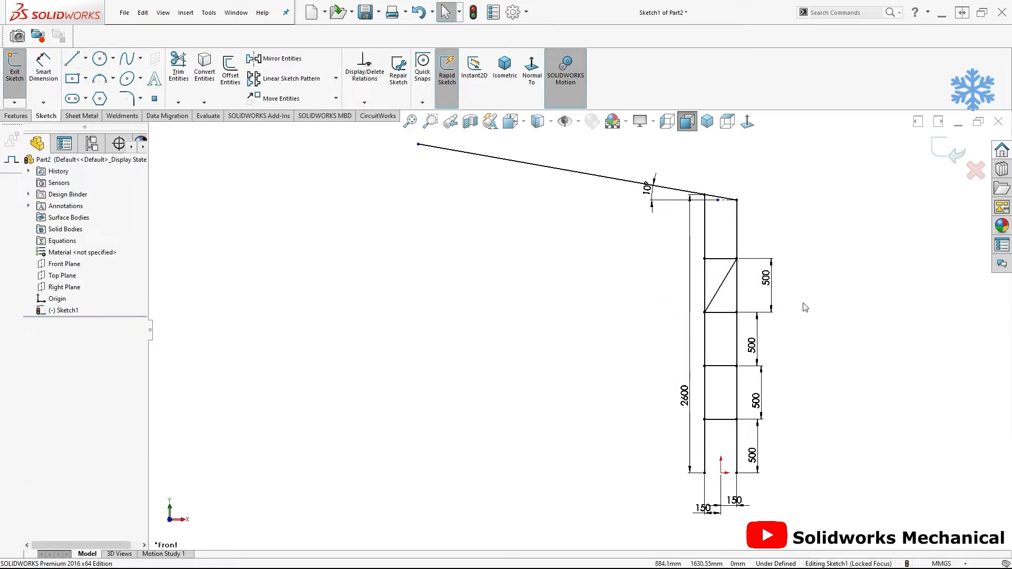
{"action": "key", "text": "l"}
{"action": "left_click", "coordinate": [736, 312]}
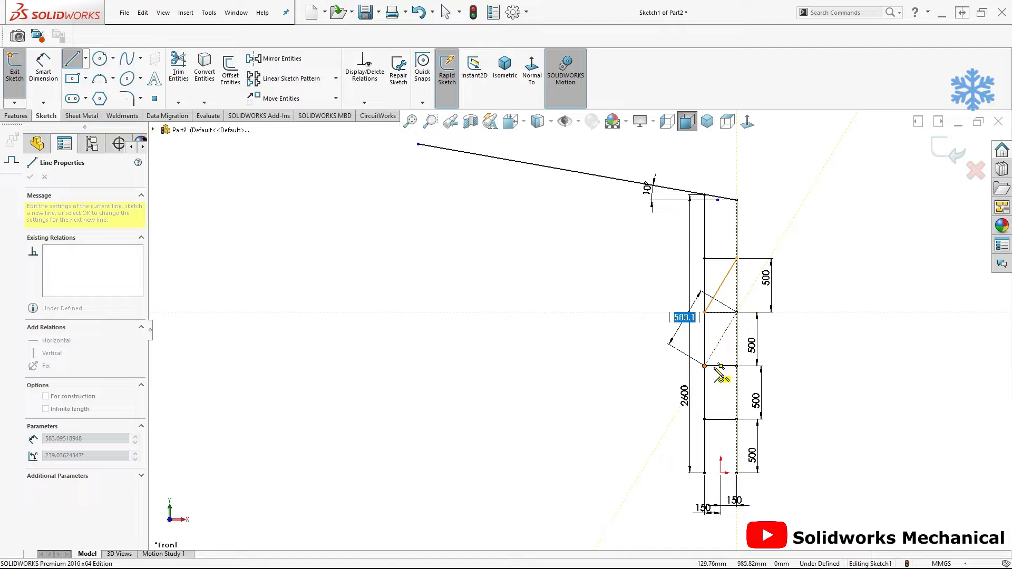
{"action": "key", "text": "Escape"}
Sketch two zigzag diagonals from the third rung's left end to the second rung's right end and on to the lowest rung's left end
{"action": "key", "text": "l"}
{"action": "left_click", "coordinate": [704, 312]}
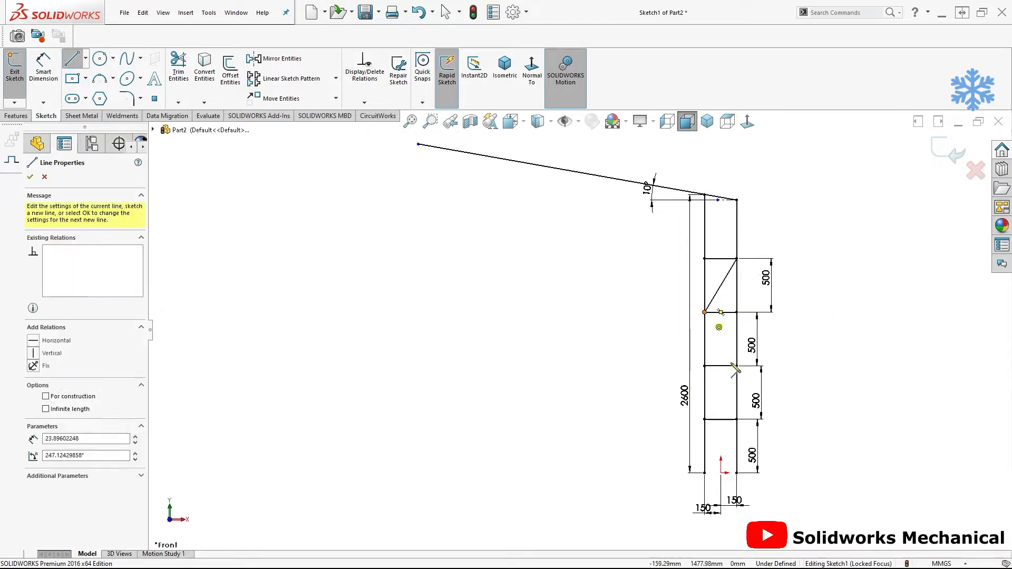
{"action": "left_click", "coordinate": [736, 366]}
{"action": "key", "text": "Escape"}
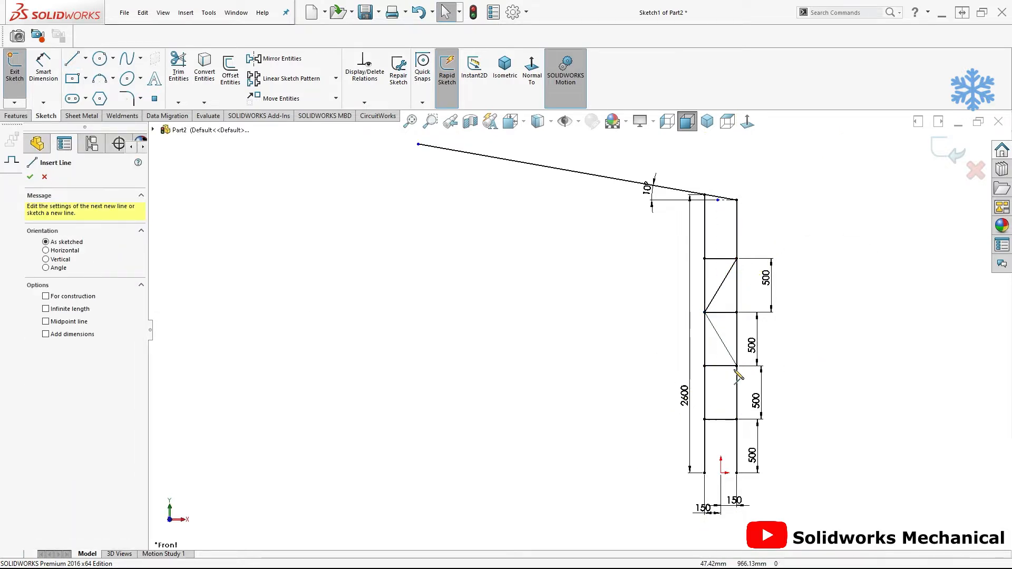
{"action": "left_click", "coordinate": [736, 366]}
{"action": "left_click", "coordinate": [705, 419]}
{"action": "key", "text": "Escape"}
Sketch a diagonal about 528 mm long from the lowest rung's left end down to the right vertical line, just above its lower end
{"action": "key", "text": "l"}
{"action": "left_click", "coordinate": [705, 419]}
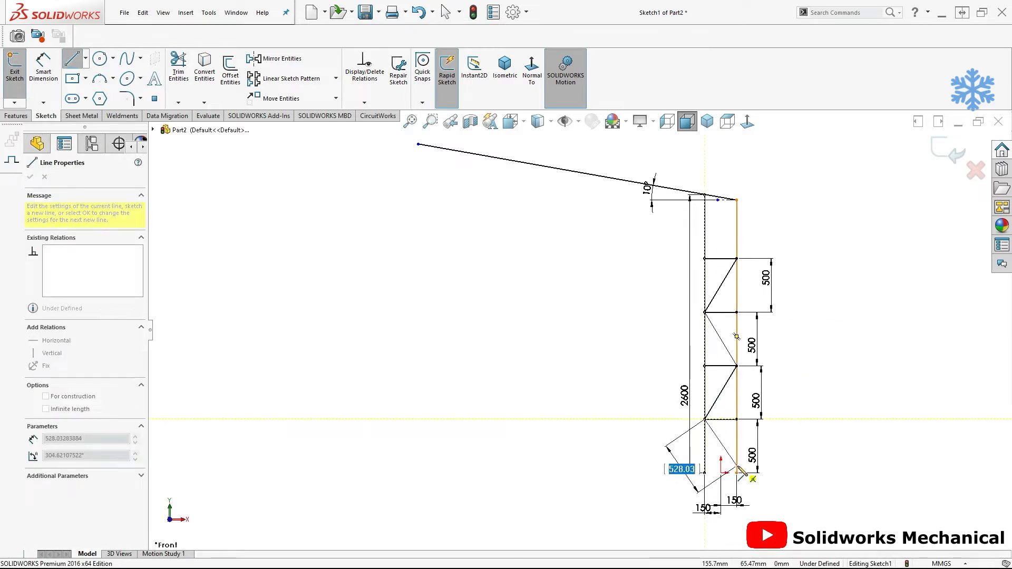
{"action": "left_click", "coordinate": [736, 466]}
{"action": "key", "text": "Escape"}
{"action": "key", "text": "Escape"}
{"action": "key", "text": "l"}
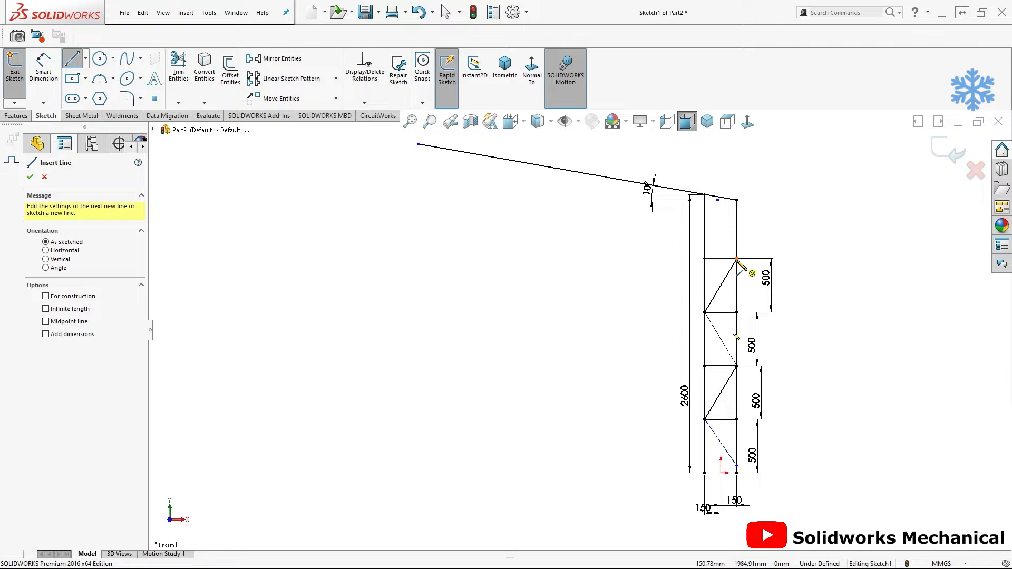
{"action": "left_click", "coordinate": [705, 259]}
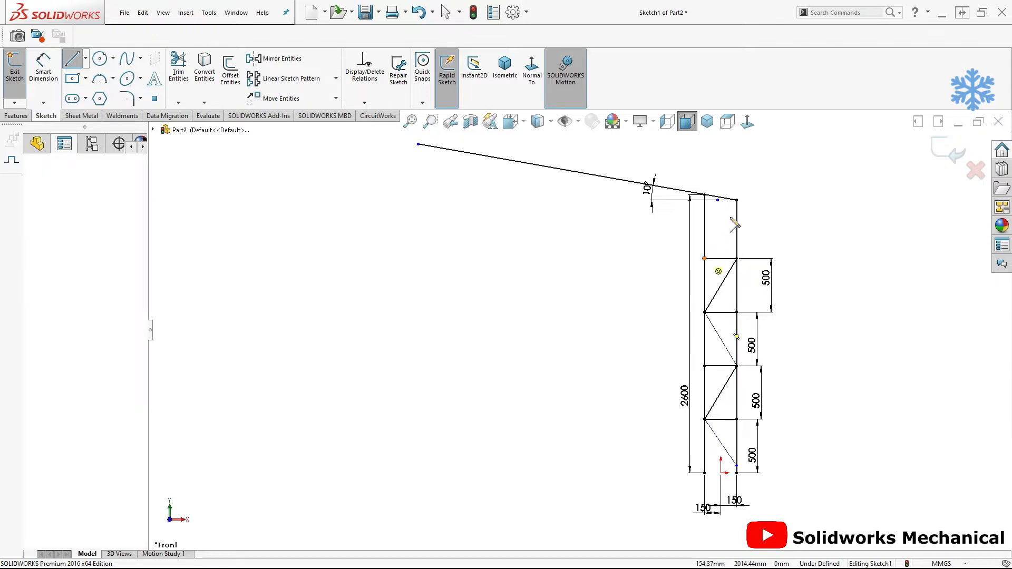
{"action": "key", "text": "Escape"}
Sketch a diagonal about 523 mm long from the top rung's right end up to the left vertical line, just below the roof line
{"action": "key", "text": "l"}
{"action": "left_click", "coordinate": [737, 259]}
{"action": "left_click", "coordinate": [704, 212]}
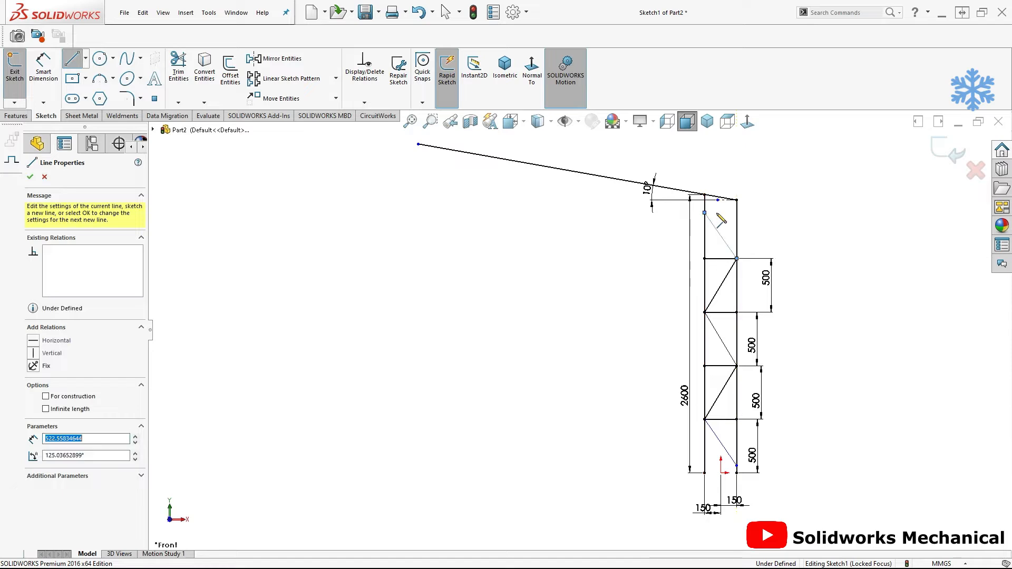
{"action": "key", "text": "Escape"}
Dimension the height of the uppermost diagonal's upper endpoint above the top rung to 450 mm
{"action": "right_click_drag", "start_coordinate": [787, 305], "coordinate": [766, 198]}
{"action": "scroll", "coordinate": [777, 234], "scroll_direction": "down", "scroll_amount": 3}
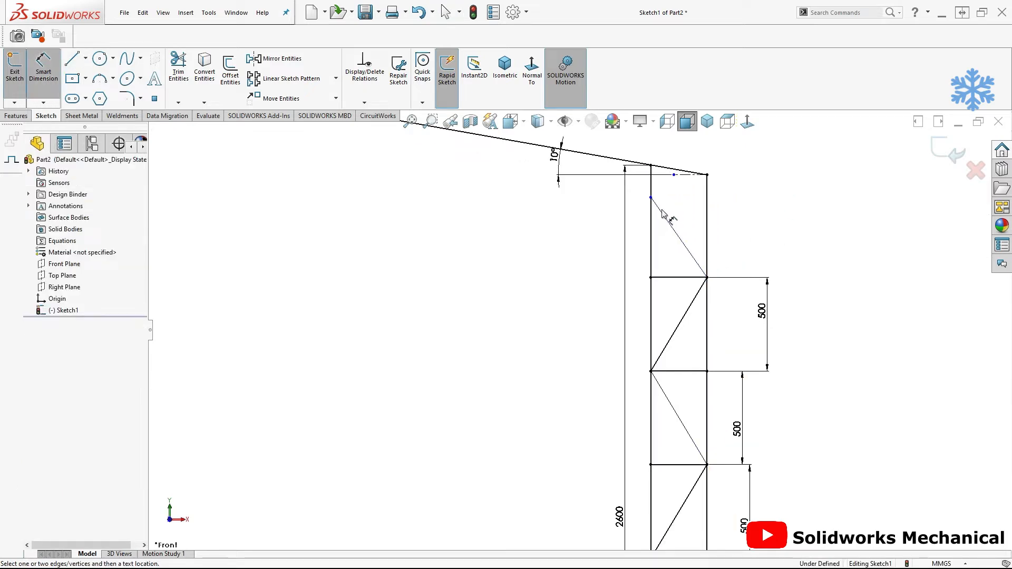
{"action": "left_click", "coordinate": [651, 197]}
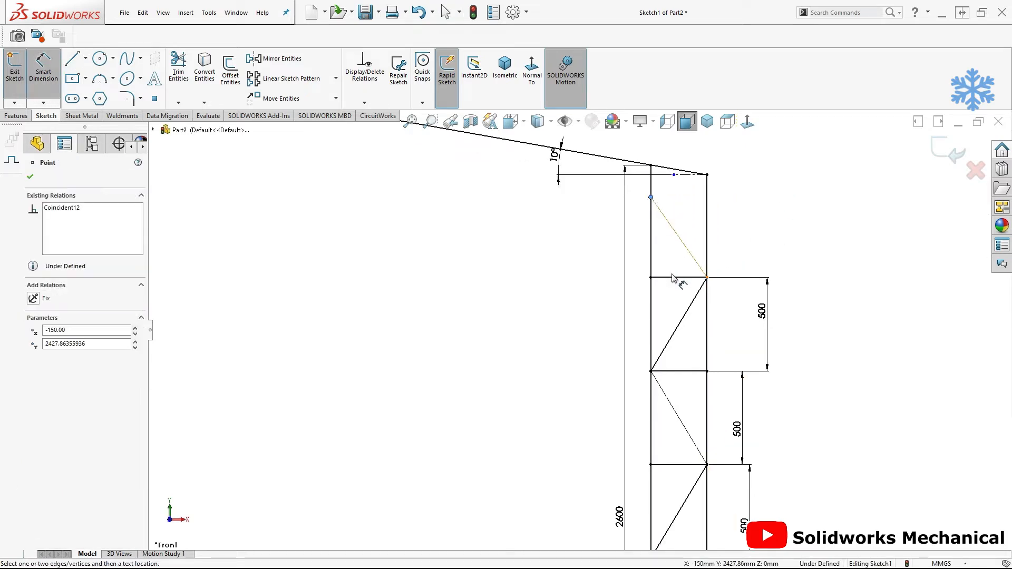
{"action": "left_click", "coordinate": [676, 277]}
{"action": "left_click", "coordinate": [746, 232]}
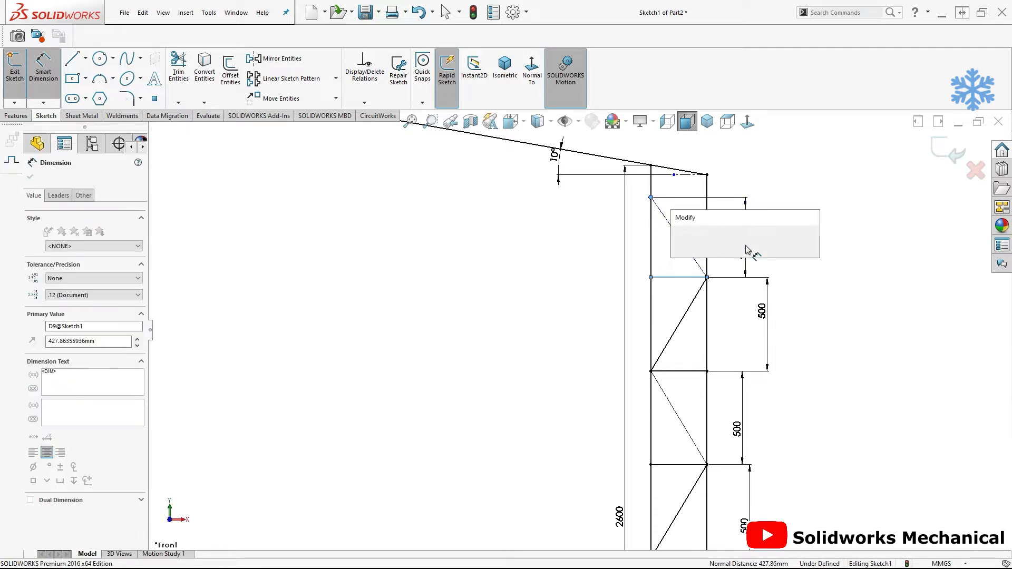
{"action": "type", "text": "450"}
{"action": "key", "text": "Return"}
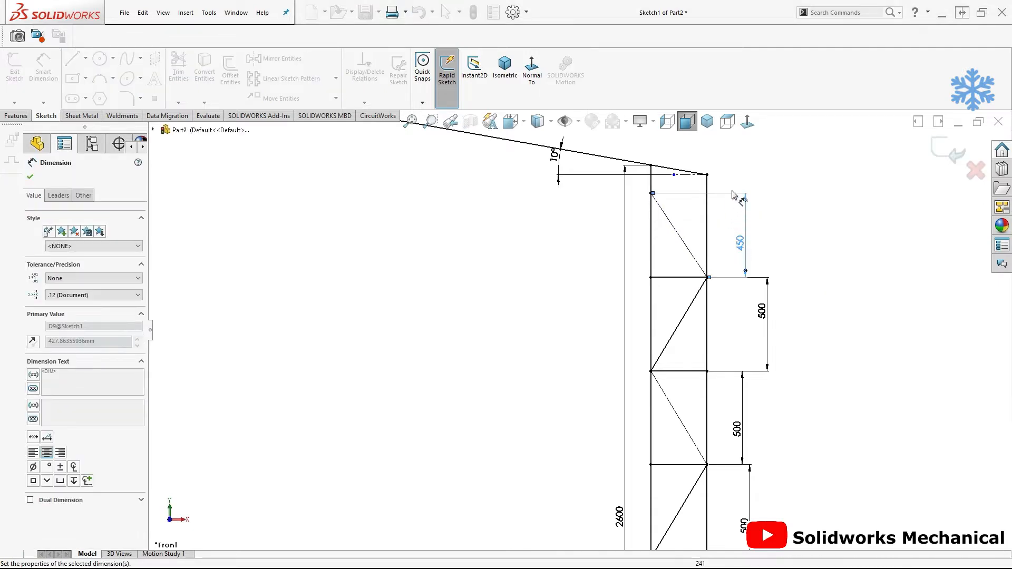
Dimension the distance from the right vertical line's lower end to the lowest diagonal's lower endpoint to 50 mm
{"action": "scroll", "coordinate": [777, 254], "scroll_direction": "up", "scroll_amount": 3}
{"action": "scroll", "coordinate": [665, 437], "scroll_direction": "up", "scroll_amount": 2}
{"action": "scroll", "coordinate": [656, 486], "scroll_direction": "down", "scroll_amount": 5}
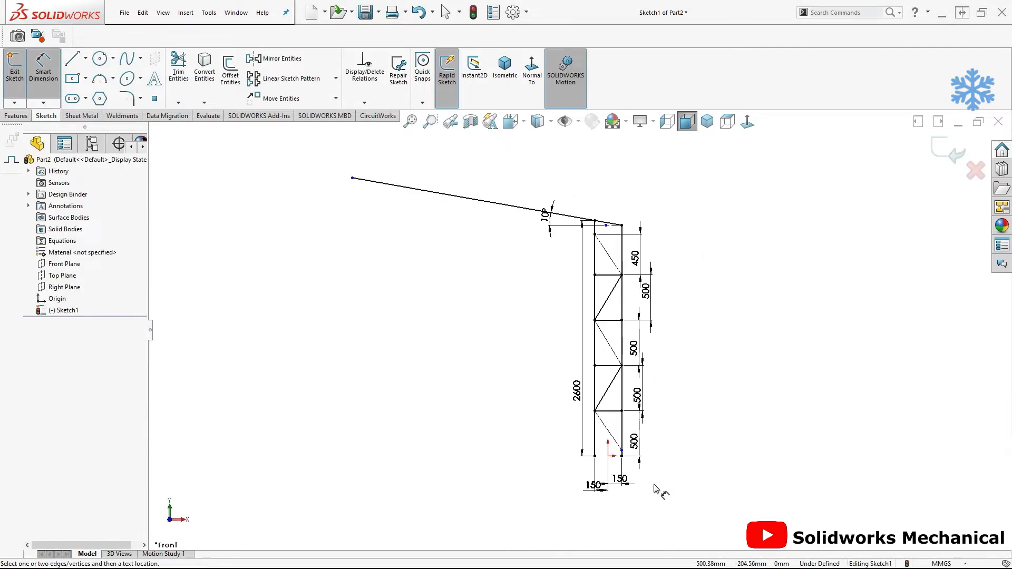
{"action": "left_click", "coordinate": [612, 447]}
{"action": "left_click", "coordinate": [611, 434]}
{"action": "left_click", "coordinate": [706, 445]}
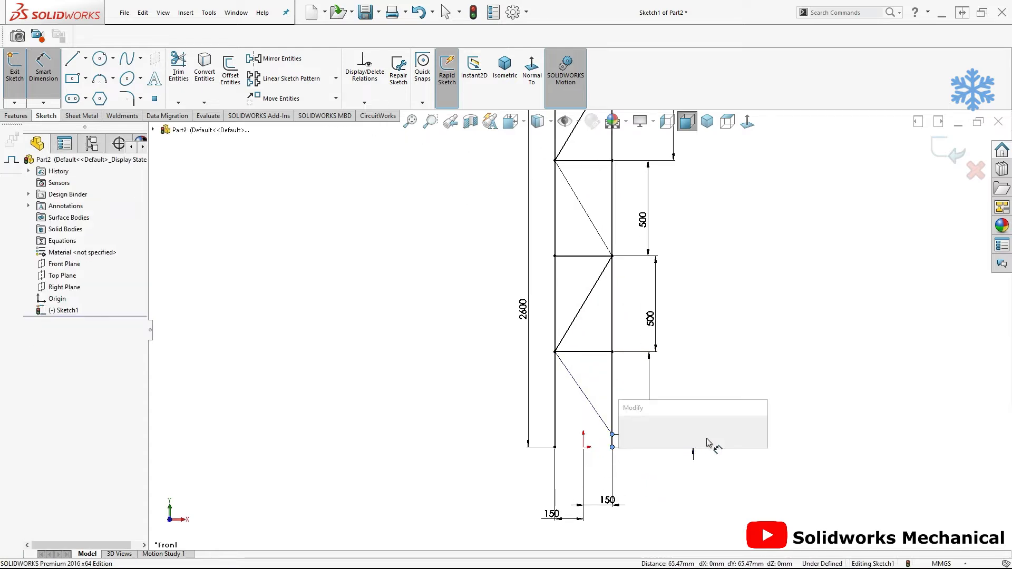
{"action": "type", "text": "50"}
{"action": "key", "text": "Return"}
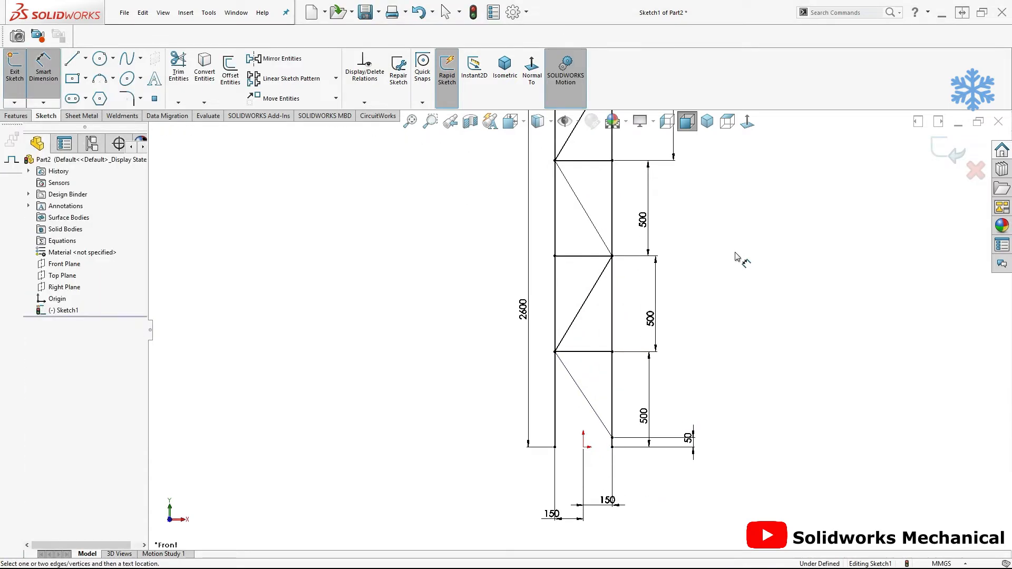
{"action": "scroll", "coordinate": [736, 256], "scroll_direction": "up", "scroll_amount": 2}
{"action": "key", "text": "Escape"}
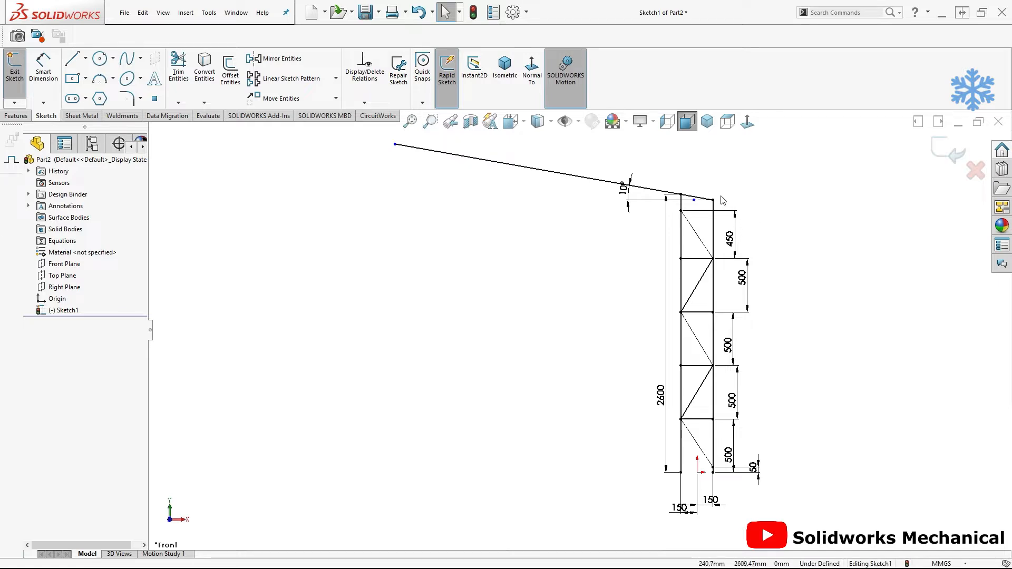
Delete the sloping roof line and sketch a new one about 2300 mm long, rising leftward from just beyond the right vertical line
{"action": "scroll", "coordinate": [703, 199], "scroll_direction": "down", "scroll_amount": 3}
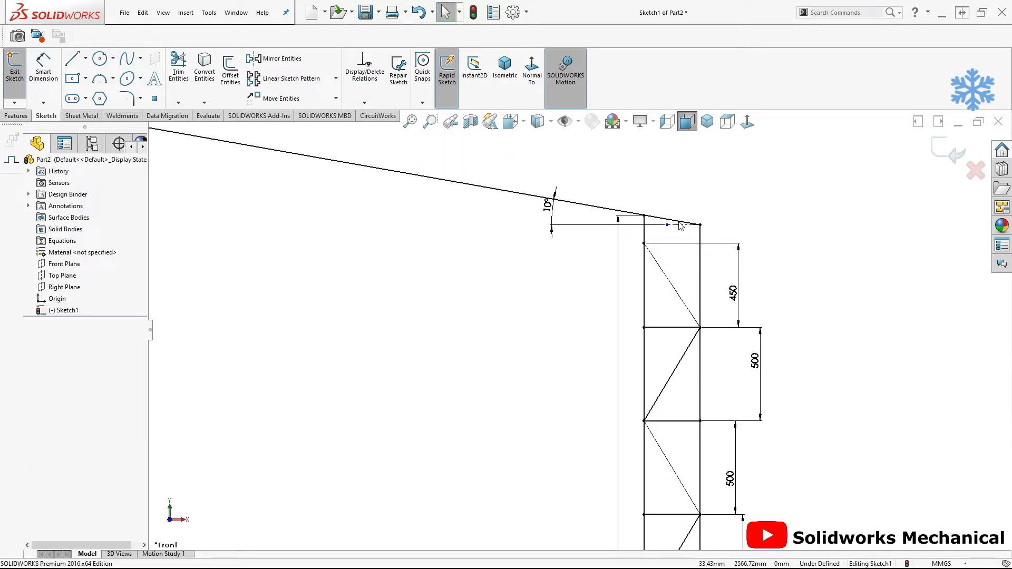
{"action": "left_click", "coordinate": [703, 199]}
{"action": "key", "text": "Delete"}
{"action": "right_click_drag", "start_coordinate": [727, 235], "coordinate": [742, 236]}
{"action": "left_click", "coordinate": [730, 233]}
{"action": "scroll", "coordinate": [564, 211], "scroll_direction": "up", "scroll_amount": 2}
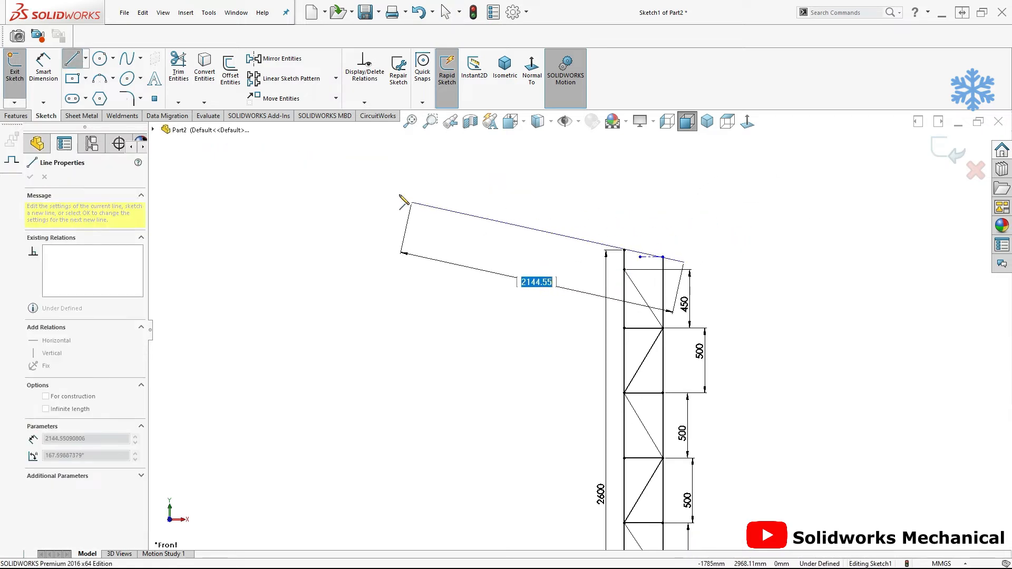
{"action": "left_click", "coordinate": [388, 188]}
{"action": "key", "text": "Escape"}
Dimension the horizontal overhang from the right vertical line to the roof line's lower endpoint to 200 mm
{"action": "scroll", "coordinate": [684, 229], "scroll_direction": "down", "scroll_amount": 2}
{"action": "left_click", "coordinate": [661, 285]}
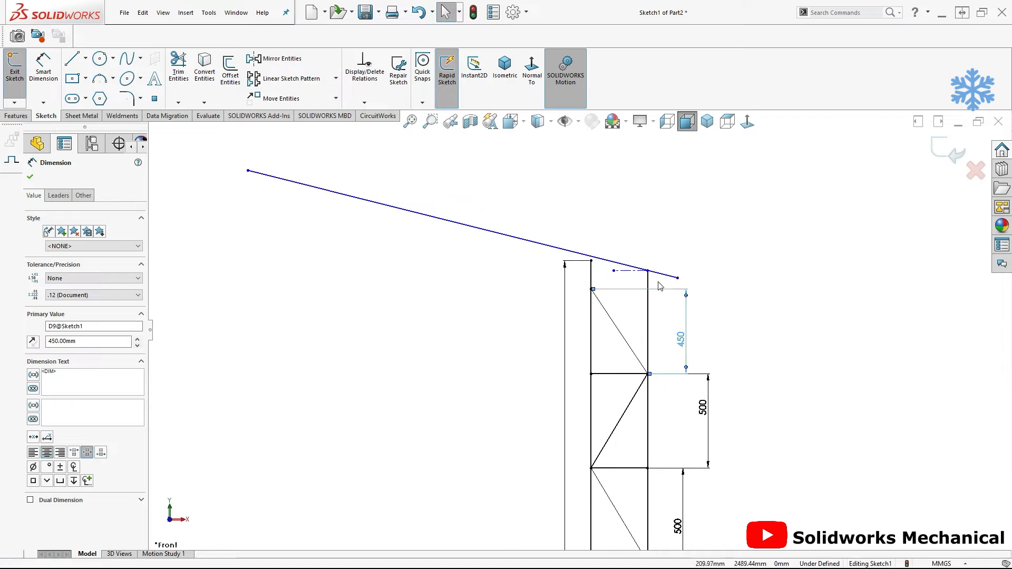
{"action": "right_click_drag", "start_coordinate": [653, 212], "coordinate": [653, 198]}
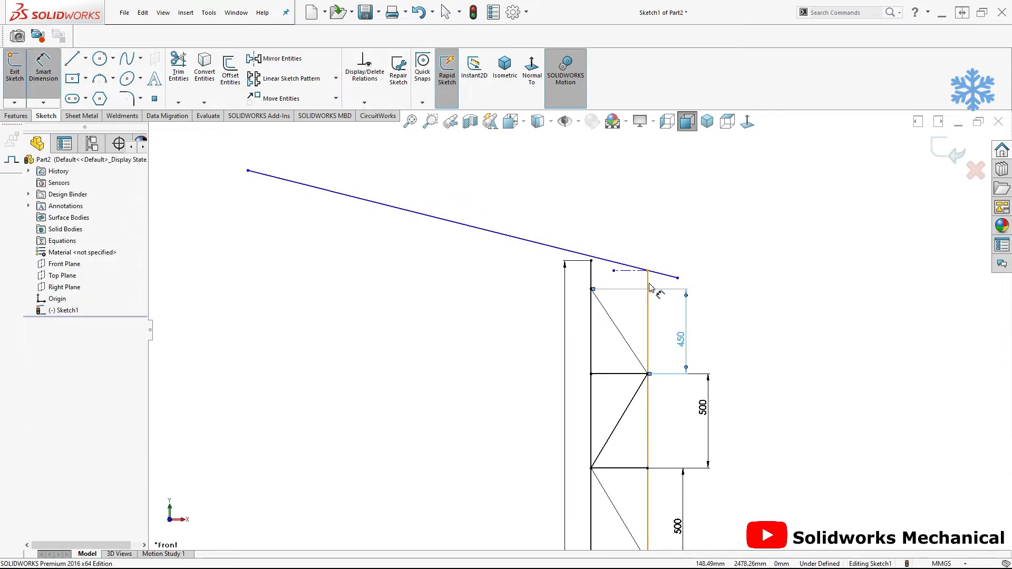
{"action": "left_click", "coordinate": [647, 287]}
{"action": "left_click", "coordinate": [677, 277]}
{"action": "left_click", "coordinate": [667, 251]}
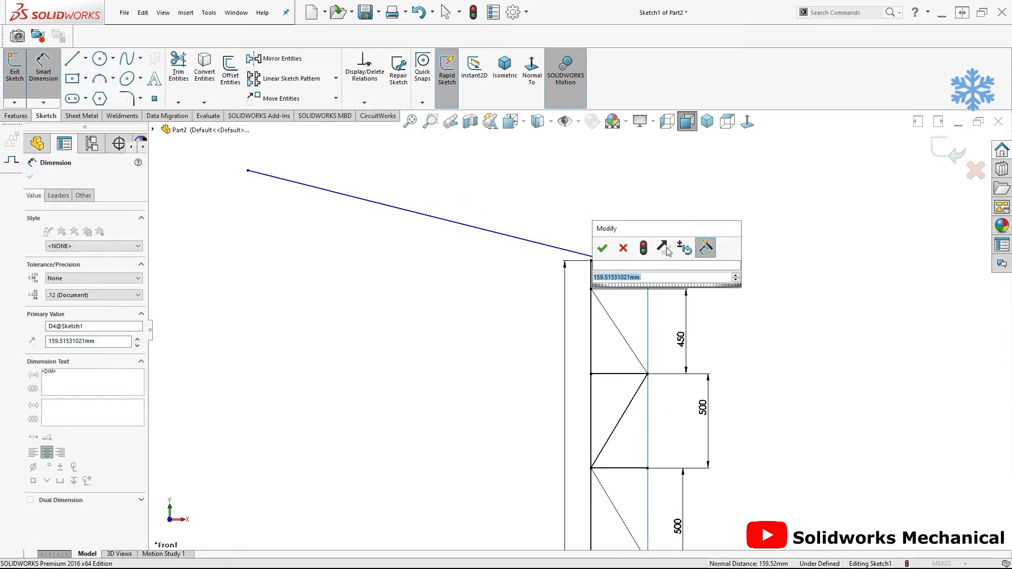
{"action": "key", "text": "Return"}
{"action": "left_click", "coordinate": [703, 217]}
Dimension the horizontal distance between the new roof line's two endpoints to 2300 mm
{"action": "left_click", "coordinate": [685, 277]}
{"action": "scroll", "coordinate": [603, 290], "scroll_direction": "up", "scroll_amount": 3}
{"action": "left_click", "coordinate": [393, 238]}
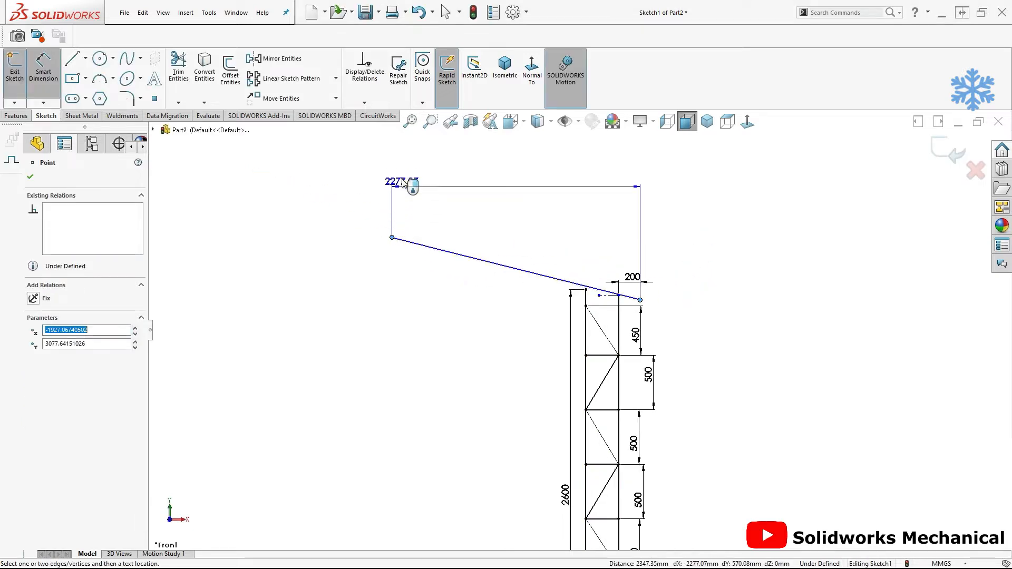
{"action": "left_click", "coordinate": [407, 179]}
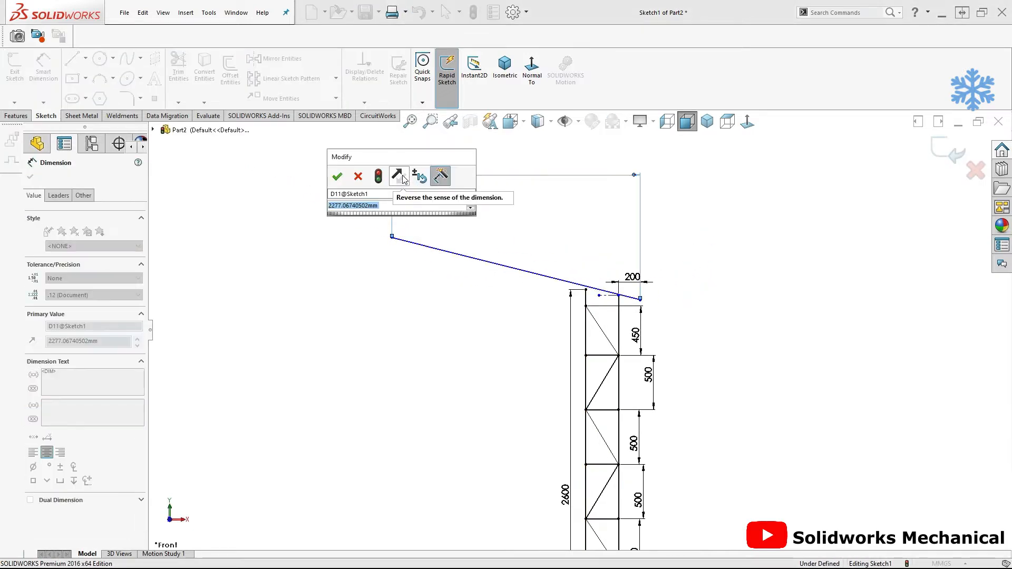
{"action": "type", "text": "2300"}
{"action": "key", "text": "Return"}
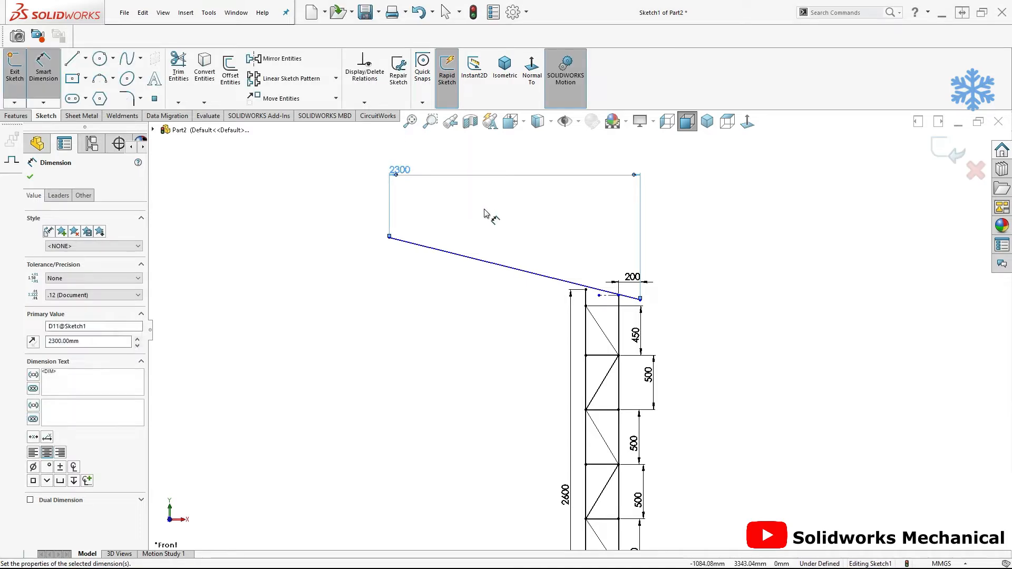
Make the left vertical line's upper endpoint coincident with the new sloping roof line, undoing the first relation attempt
{"action": "key", "text": "Escape"}
{"action": "left_click", "coordinate": [592, 288]}
{"action": "scroll", "coordinate": [588, 279], "scroll_direction": "down", "scroll_amount": 4}
{"action": "left_click", "coordinate": [583, 301], "text": "ctrl"}
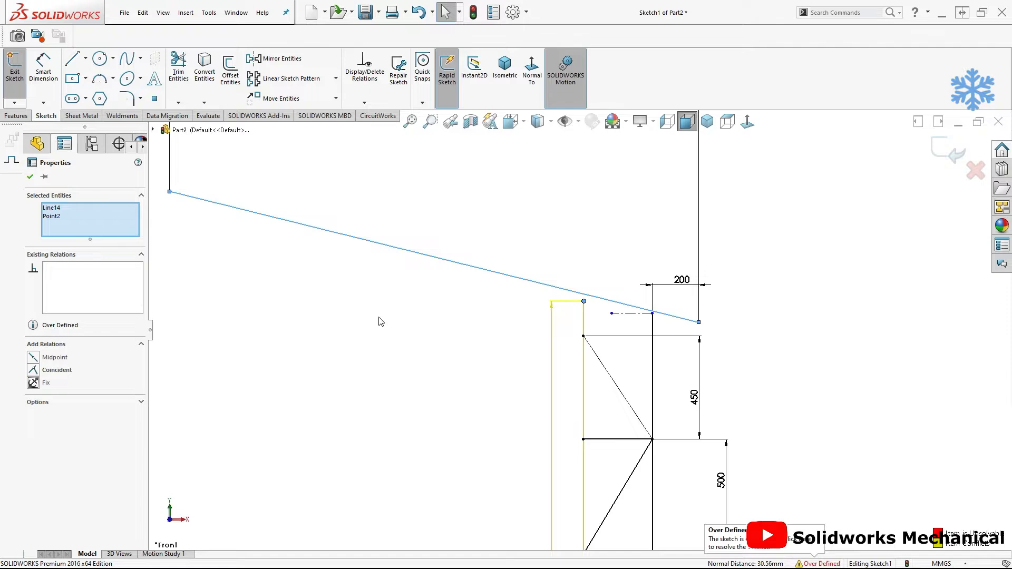
{"action": "left_click", "coordinate": [505, 321]}
{"action": "key", "text": "ctrl+z"}
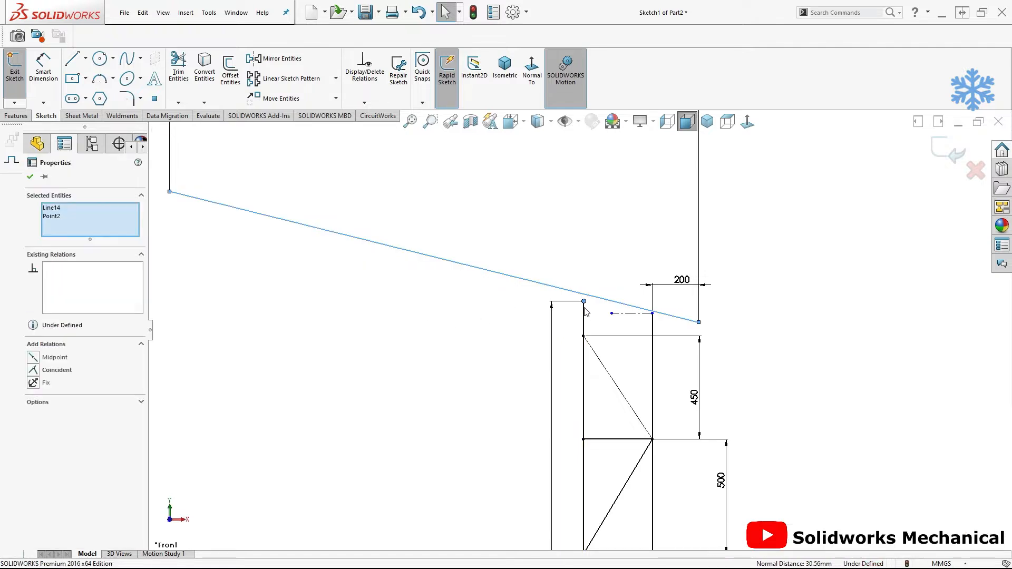
{"action": "left_click", "coordinate": [85, 367]}
{"action": "left_click", "coordinate": [371, 318]}
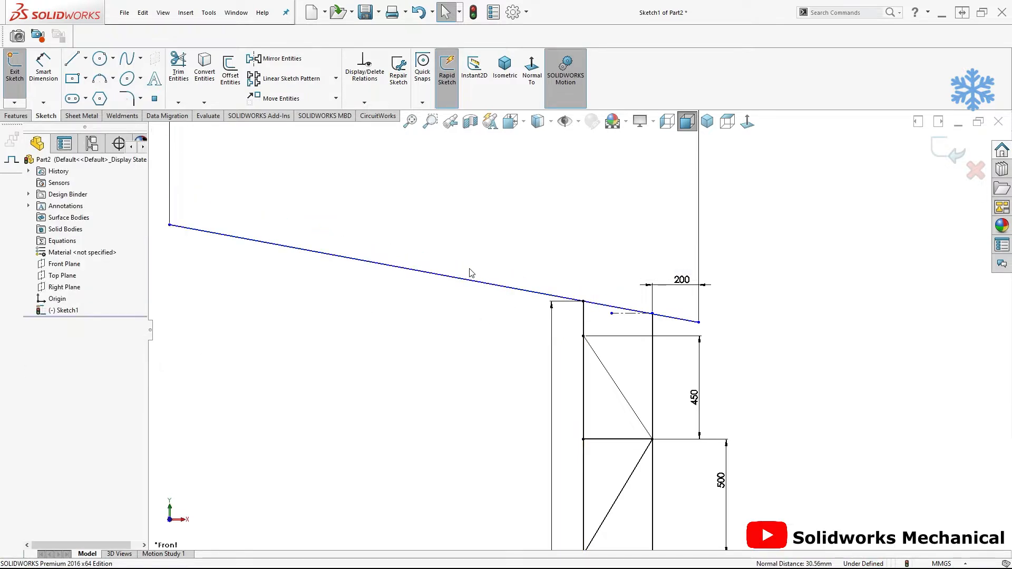
Dimension the angle between the sloping roof line and the short horizontal construction line to 10°
{"action": "scroll", "coordinate": [526, 315], "scroll_direction": "up", "scroll_amount": 5}
{"action": "right_click_drag", "start_coordinate": [634, 320], "coordinate": [639, 253]}
{"action": "scroll", "coordinate": [653, 232], "scroll_direction": "down", "scroll_amount": 4}
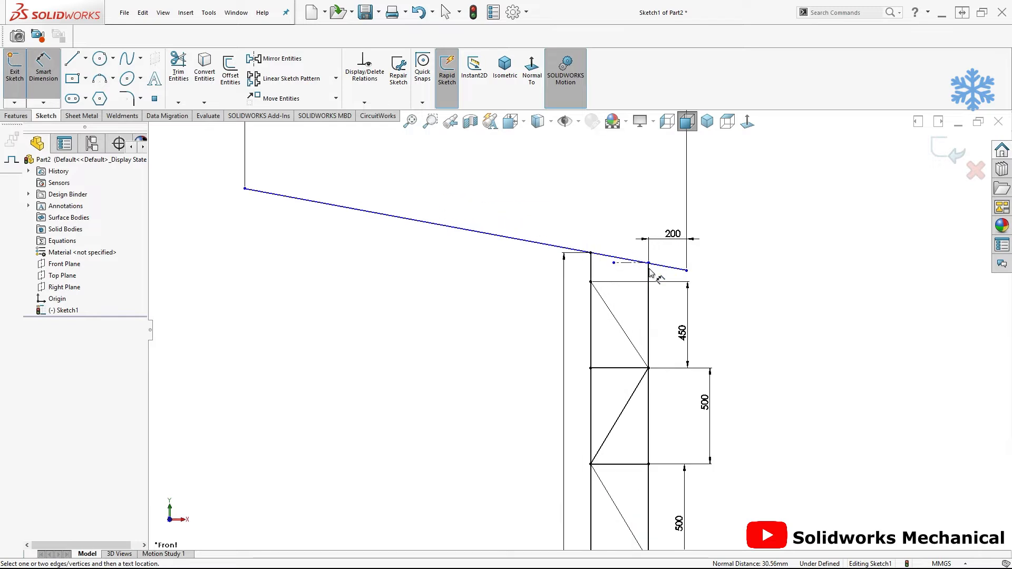
{"action": "left_click", "coordinate": [629, 264]}
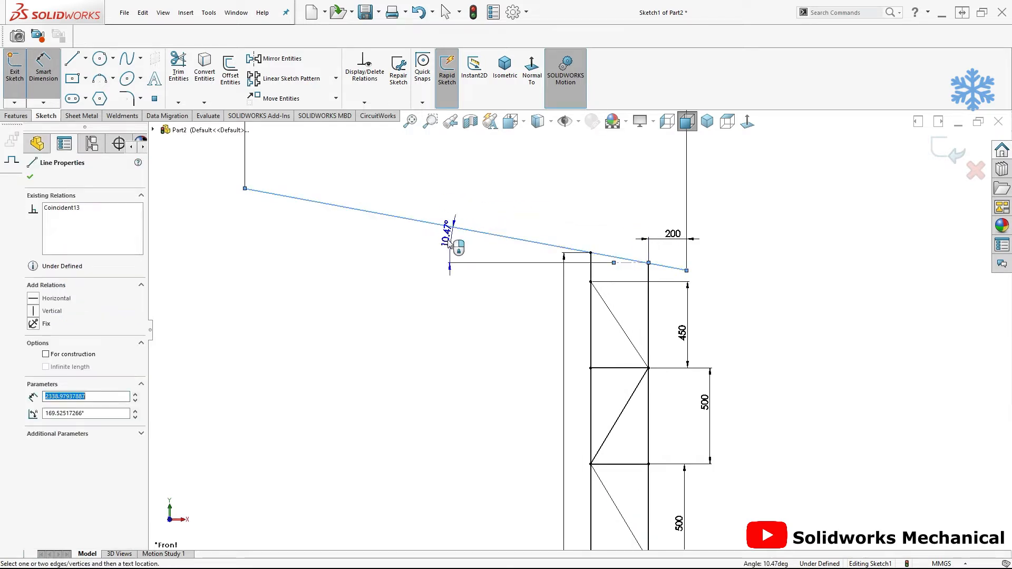
{"action": "left_click", "coordinate": [451, 234]}
{"action": "left_click", "coordinate": [449, 242]}
{"action": "type", "text": "10"}
{"action": "key", "text": "Return"}
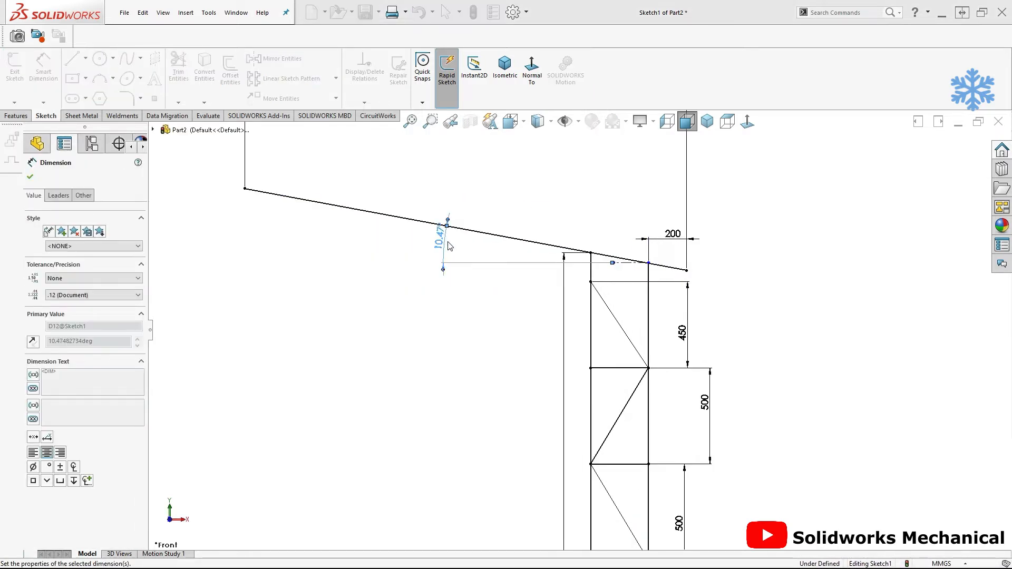
{"action": "key", "text": "f"}
{"action": "key", "text": "Escape"}
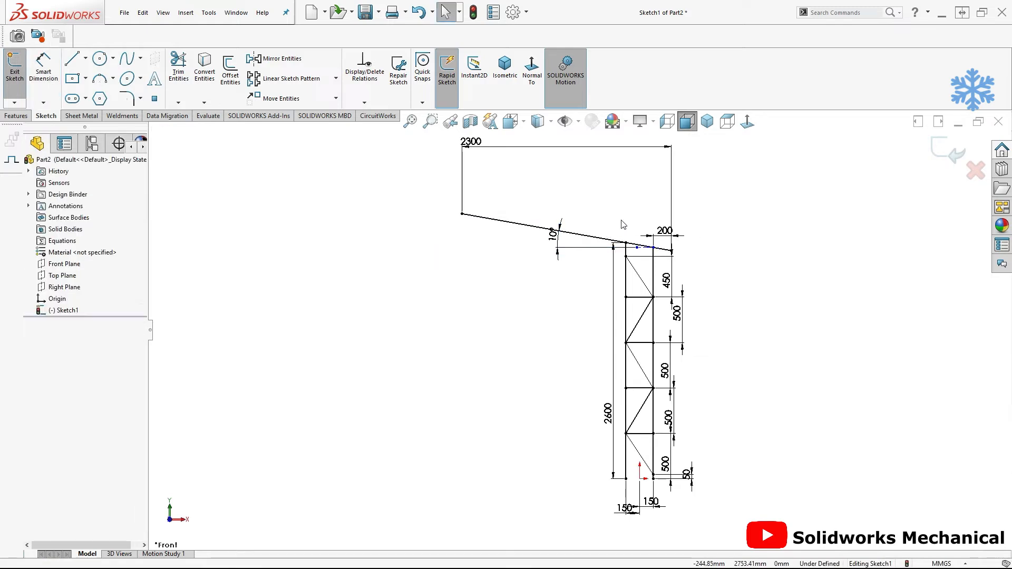
Set the roof line's horizontal span to 2600 mm
{"action": "scroll", "coordinate": [615, 226], "scroll_direction": "up", "scroll_amount": 2}
{"action": "double_click", "coordinate": [516, 219]}
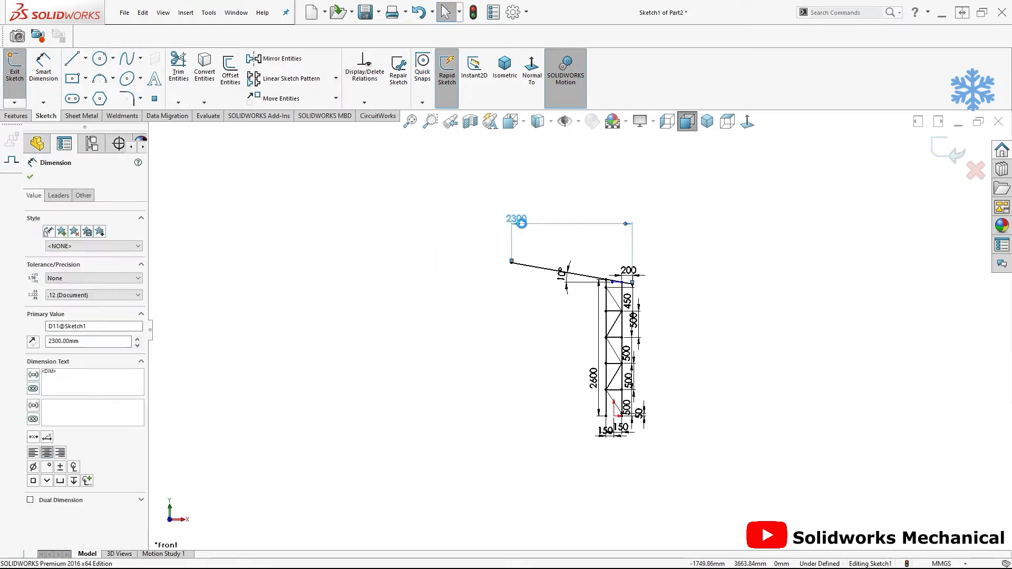
{"action": "type", "text": "2600"}
{"action": "key", "text": "Return"}
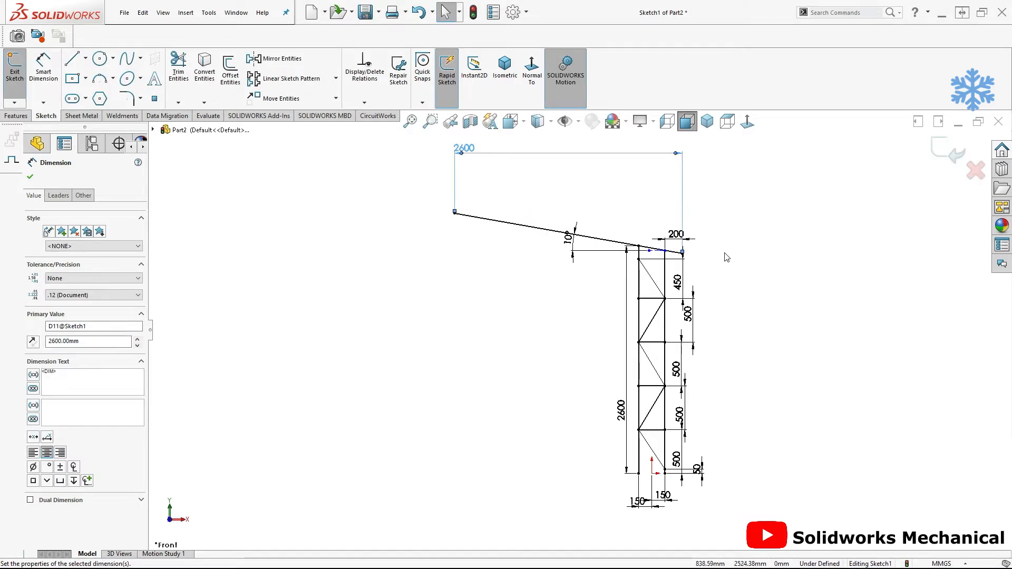
{"action": "key", "text": "Escape"}
Set the roof line's horizontal span to 3000 mm and exit the layout sketch
{"action": "mouse_move", "coordinate": [727, 258]}
{"action": "middle_mouse_down"}
{"action": "mouse_move", "coordinate": [767, 271]}
{"action": "mouse_move", "coordinate": [727, 262]}
{"action": "mouse_move", "coordinate": [694, 280]}
{"action": "mouse_move", "coordinate": [720, 262]}
{"action": "middle_mouse_up"}
{"action": "left_click", "coordinate": [747, 121]}
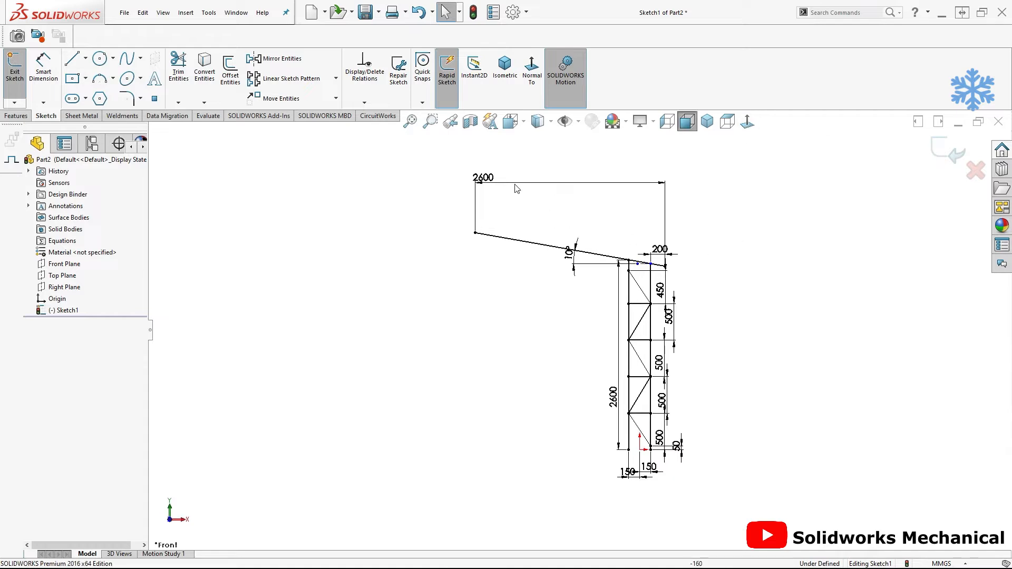
{"action": "double_click", "coordinate": [484, 177]}
{"action": "type", "text": "3000"}
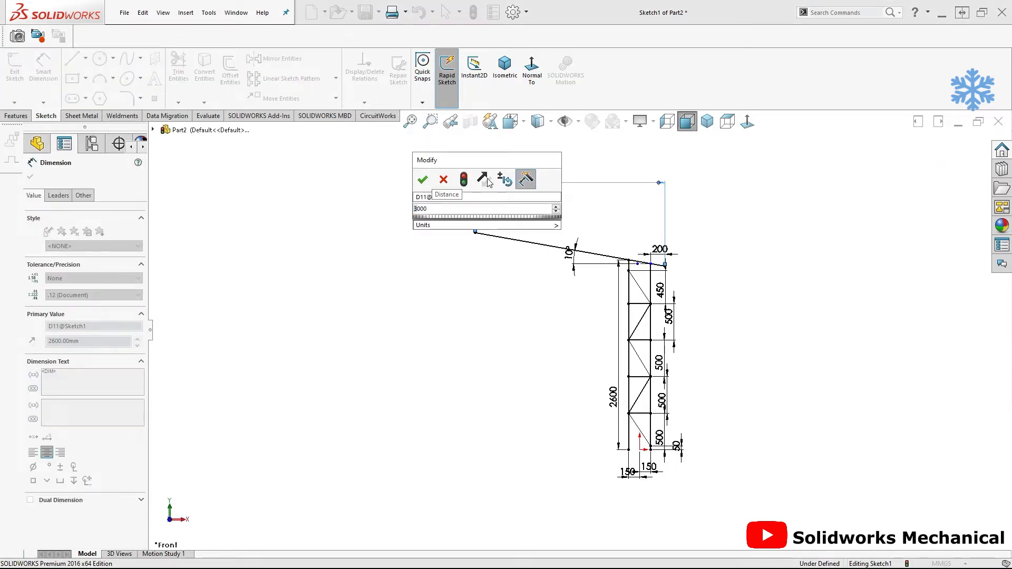
{"action": "key", "text": "Return"}
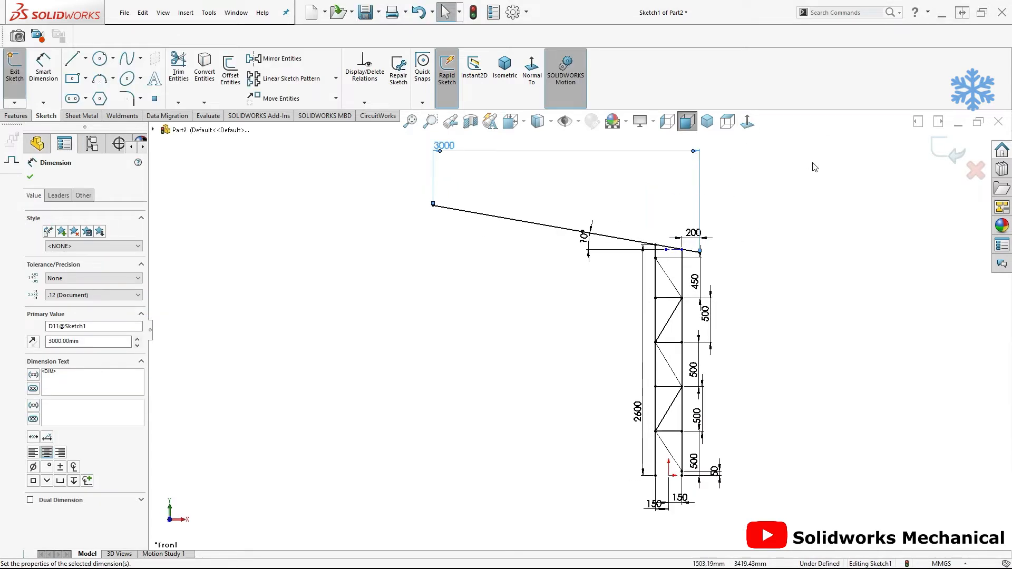
{"action": "left_click", "coordinate": [953, 147]}
Start a structural member with the iso square tube 40 x 40 x 4 profile and take the sloping roof line as the first group
{"action": "mouse_move", "coordinate": [708, 357]}
{"action": "middle_mouse_down"}
{"action": "mouse_move", "coordinate": [734, 363]}
{"action": "mouse_move", "coordinate": [684, 350]}
{"action": "mouse_move", "coordinate": [673, 361]}
{"action": "middle_mouse_up"}
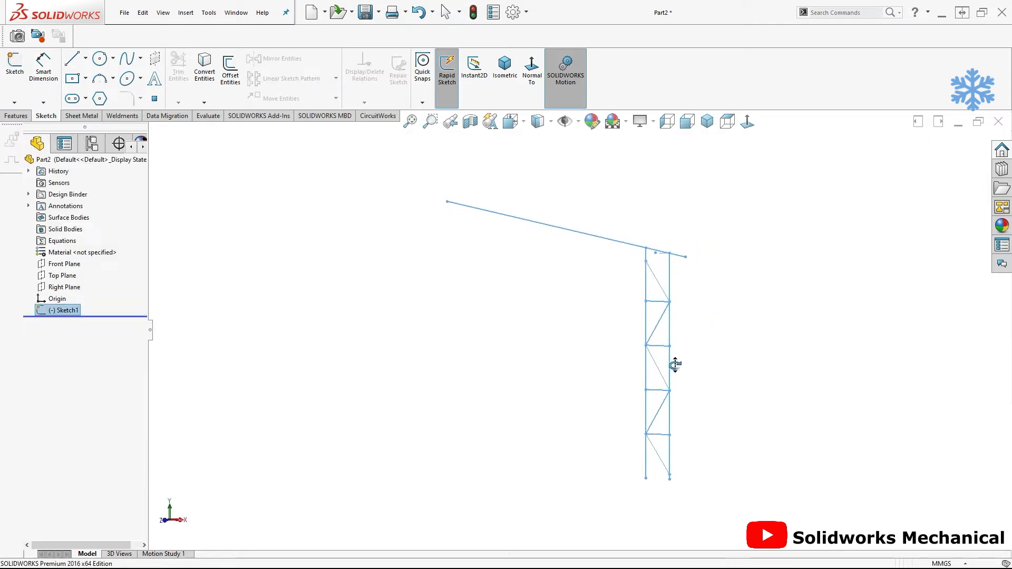
{"action": "left_click", "coordinate": [746, 121]}
{"action": "scroll", "coordinate": [666, 287], "scroll_direction": "down", "scroll_amount": 2}
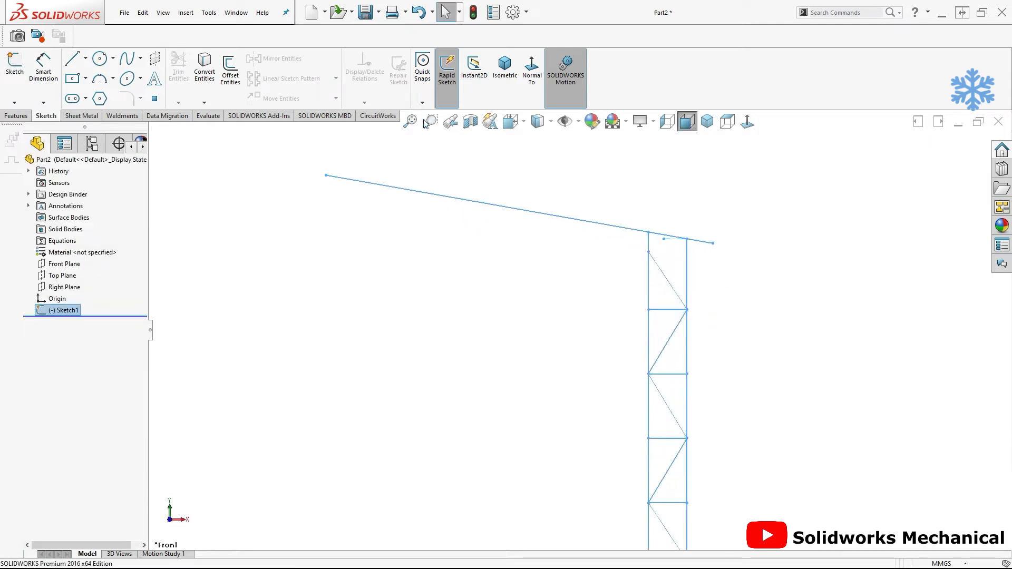
{"action": "left_click", "coordinate": [185, 12]}
{"action": "mouse_move", "coordinate": [237, 183]}
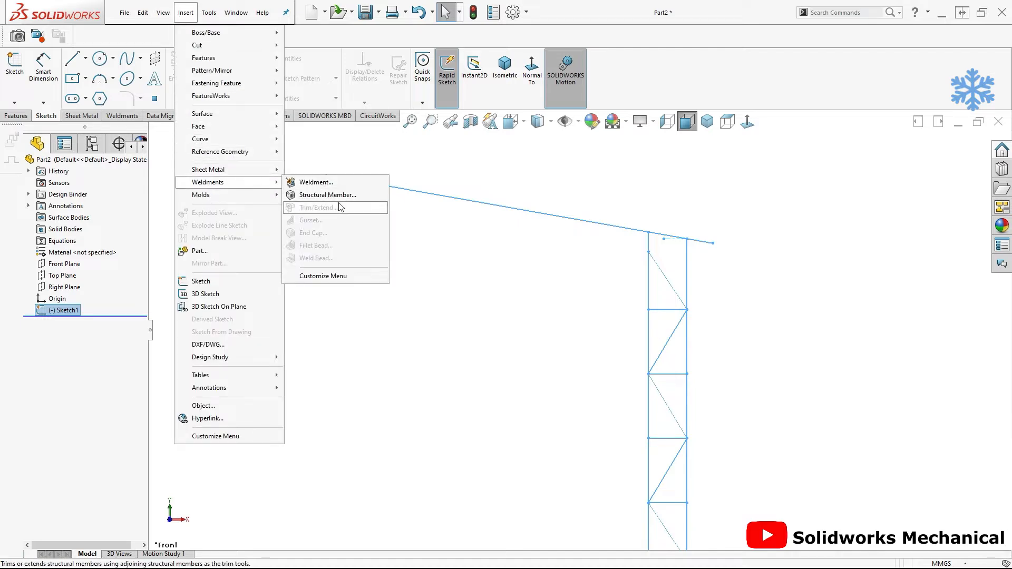
{"action": "left_click", "coordinate": [324, 195]}
{"action": "left_click", "coordinate": [106, 291]}
{"action": "left_click", "coordinate": [107, 333]}
{"action": "left_click", "coordinate": [601, 224]}
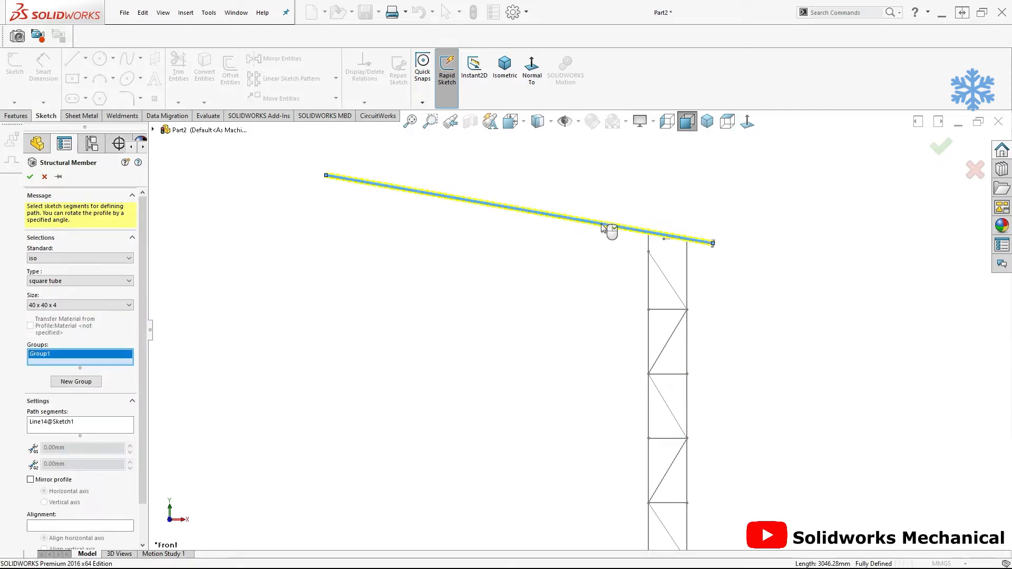
Add a second structural member group containing the column's two vertical lines
{"action": "left_click", "coordinate": [75, 381]}
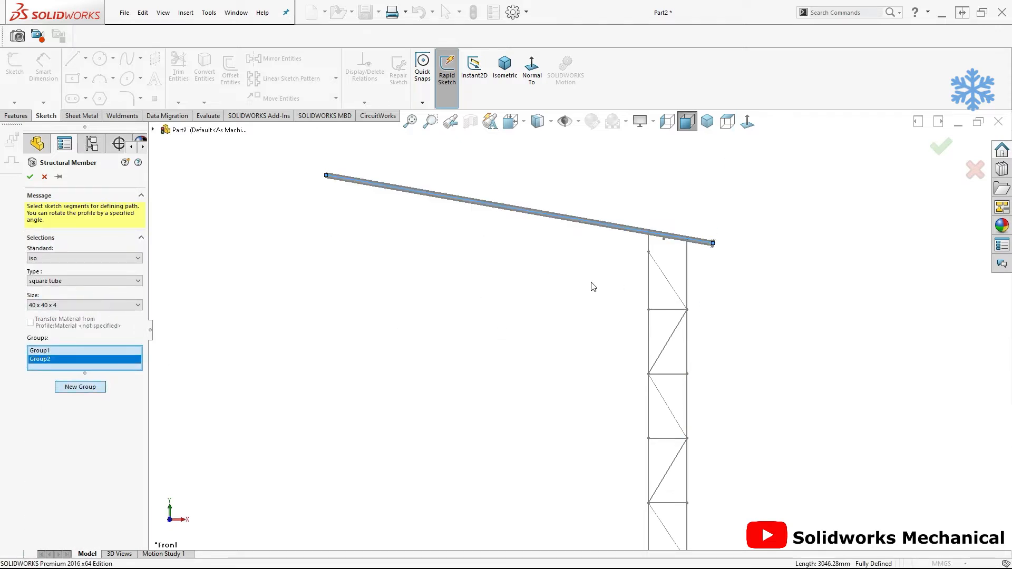
{"action": "left_click", "coordinate": [648, 290]}
{"action": "left_click", "coordinate": [686, 272]}
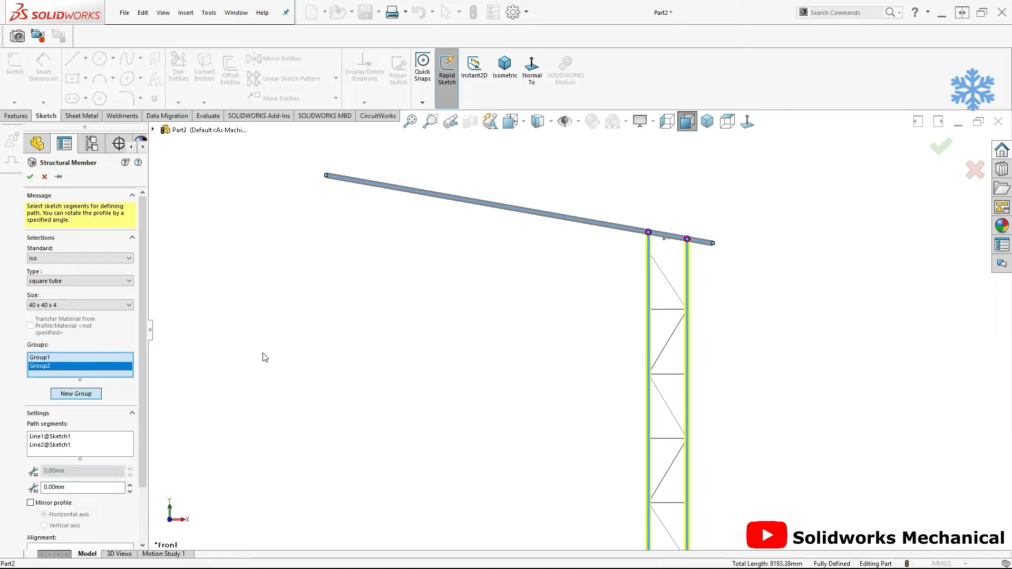
Add a third structural member group containing the column's four horizontal rungs
{"action": "left_click", "coordinate": [96, 392]}
{"action": "left_click", "coordinate": [667, 310]}
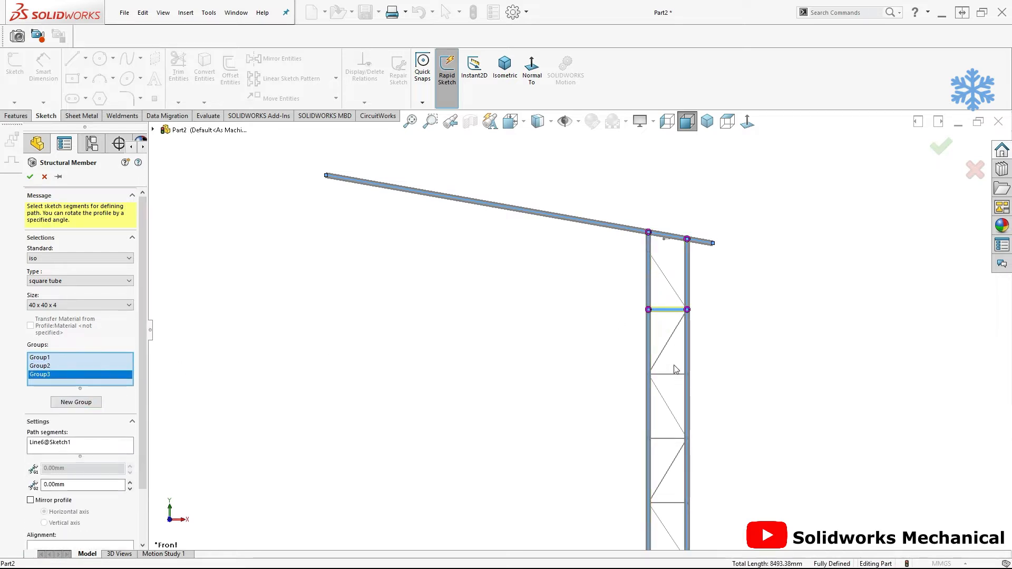
{"action": "left_click", "coordinate": [661, 439]}
{"action": "scroll", "coordinate": [700, 373], "scroll_direction": "up", "scroll_amount": 2}
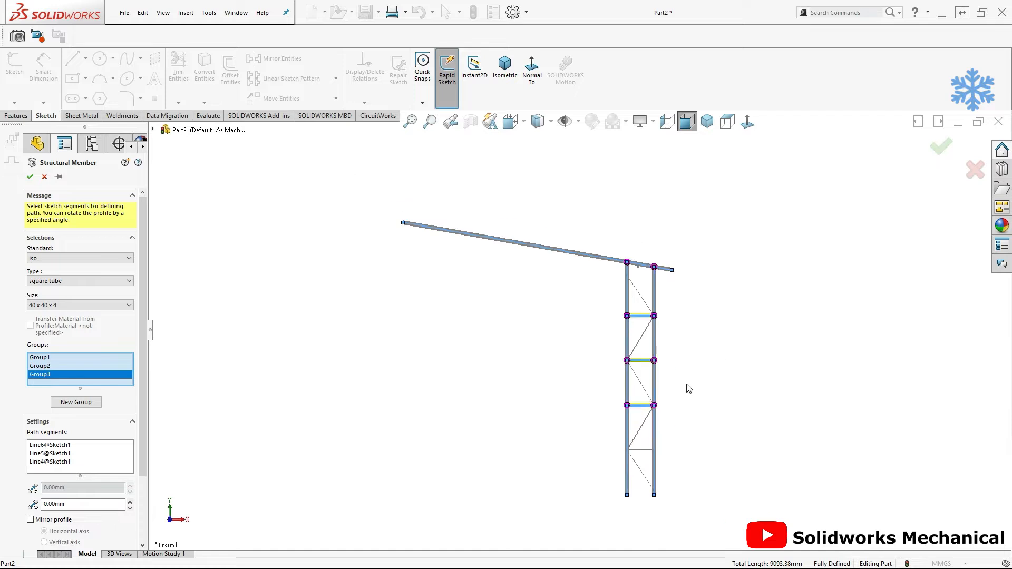
{"action": "scroll", "coordinate": [687, 408], "scroll_direction": "down", "scroll_amount": 2}
{"action": "left_click", "coordinate": [619, 459]}
Add a fourth group with the column's five diagonal braces and create the structural members
{"action": "left_click", "coordinate": [76, 401]}
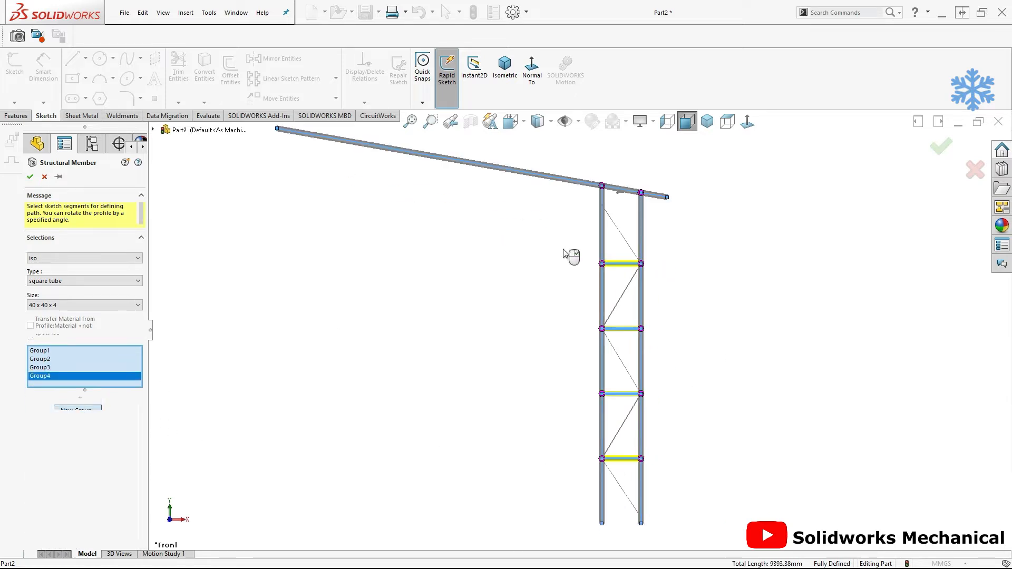
{"action": "left_click", "coordinate": [619, 227]}
{"action": "left_click", "coordinate": [623, 298]}
{"action": "left_click", "coordinate": [619, 359]}
{"action": "left_click", "coordinate": [625, 424]}
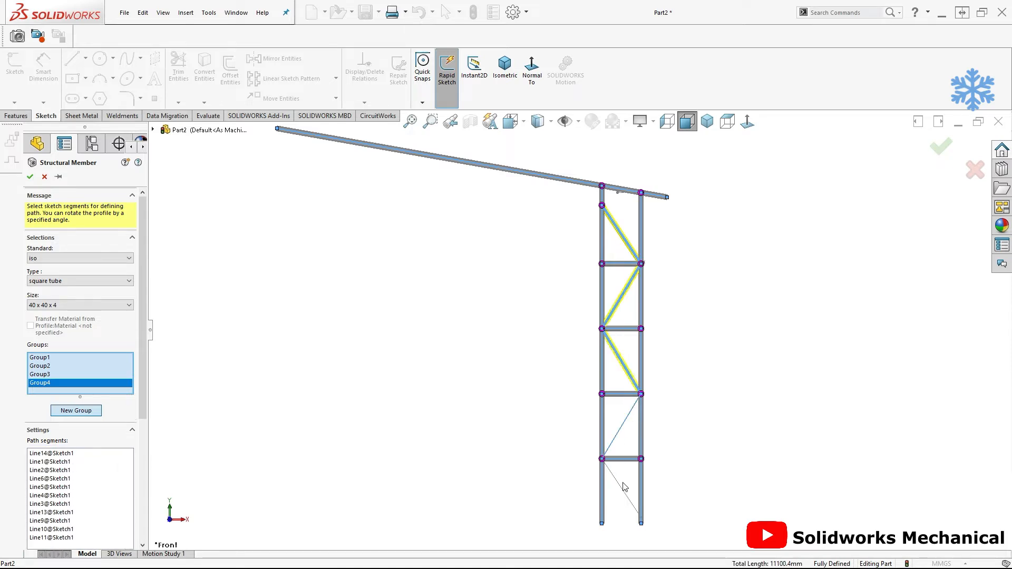
{"action": "left_click", "coordinate": [629, 498]}
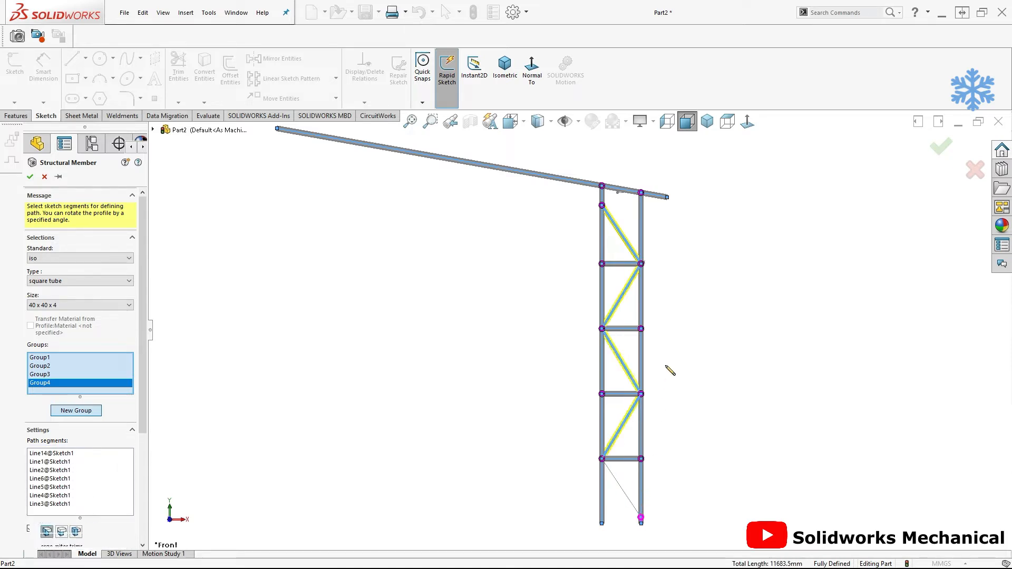
{"action": "left_click", "coordinate": [30, 178]}
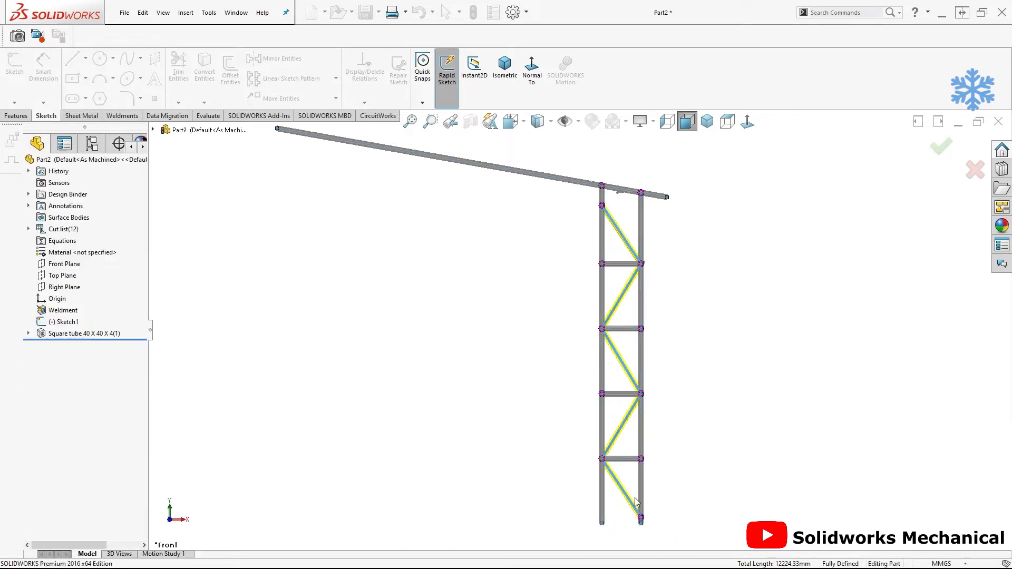
Edit the square tube's profile sketch, set its overall height to 60 mm and exit the sketch
{"action": "scroll", "coordinate": [638, 506], "scroll_direction": "down", "scroll_amount": 8}
{"action": "mouse_move", "coordinate": [639, 468]}
{"action": "middle_mouse_down"}
{"action": "mouse_move", "coordinate": [662, 452]}
{"action": "mouse_move", "coordinate": [638, 468]}
{"action": "middle_mouse_up"}
{"action": "scroll", "coordinate": [638, 469], "scroll_direction": "up", "scroll_amount": 5}
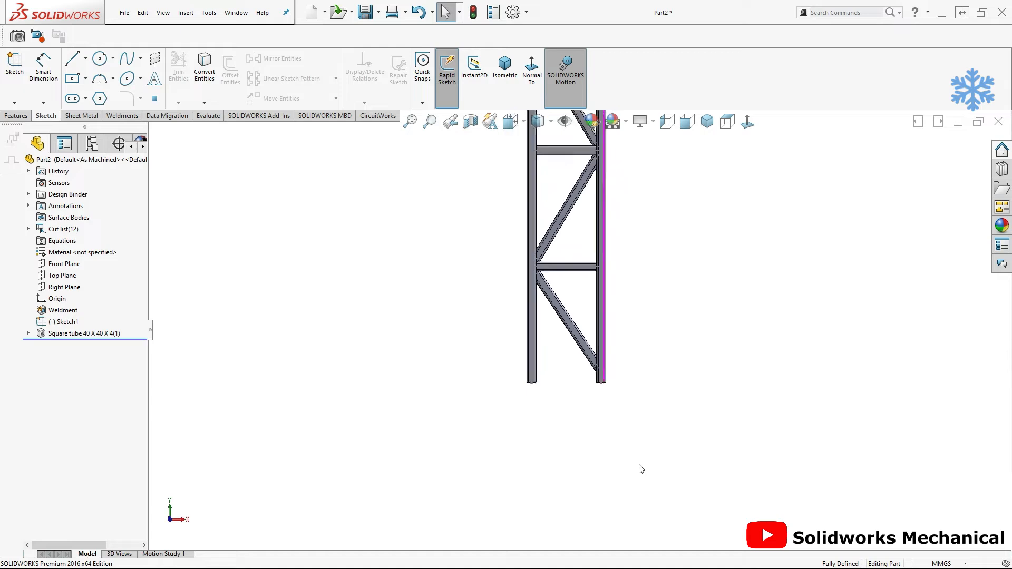
{"action": "scroll", "coordinate": [641, 469], "scroll_direction": "up", "scroll_amount": 4}
{"action": "left_click", "coordinate": [29, 333]}
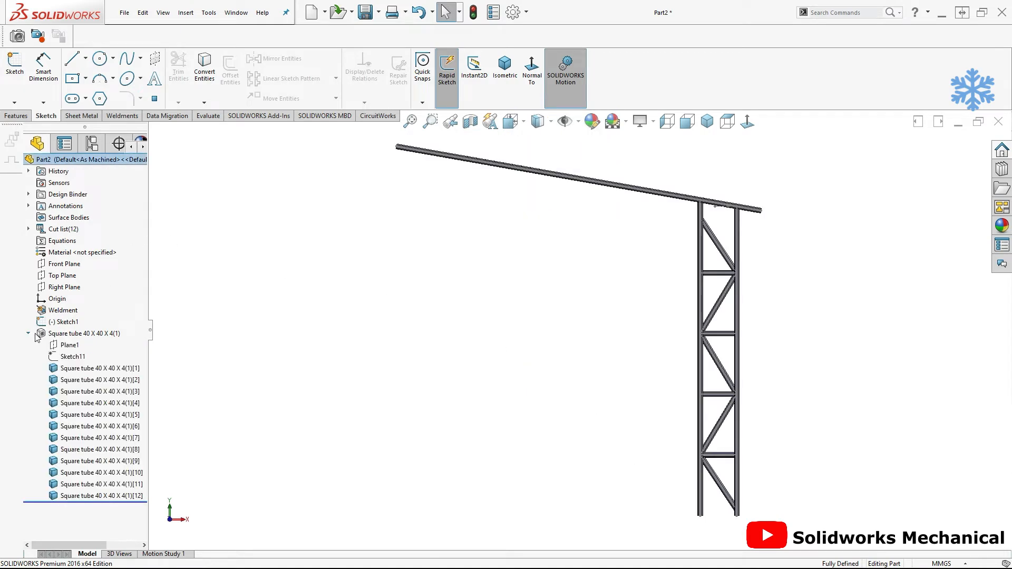
{"action": "left_click", "coordinate": [60, 334]}
{"action": "left_click", "coordinate": [71, 357]}
{"action": "left_click", "coordinate": [71, 338]}
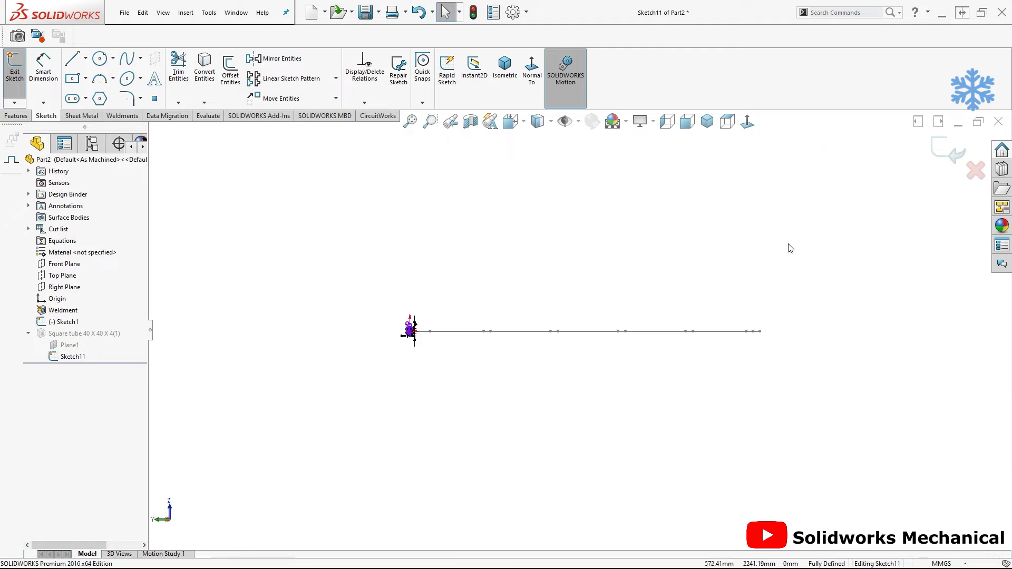
{"action": "scroll", "coordinate": [359, 330], "scroll_direction": "down", "scroll_amount": 8}
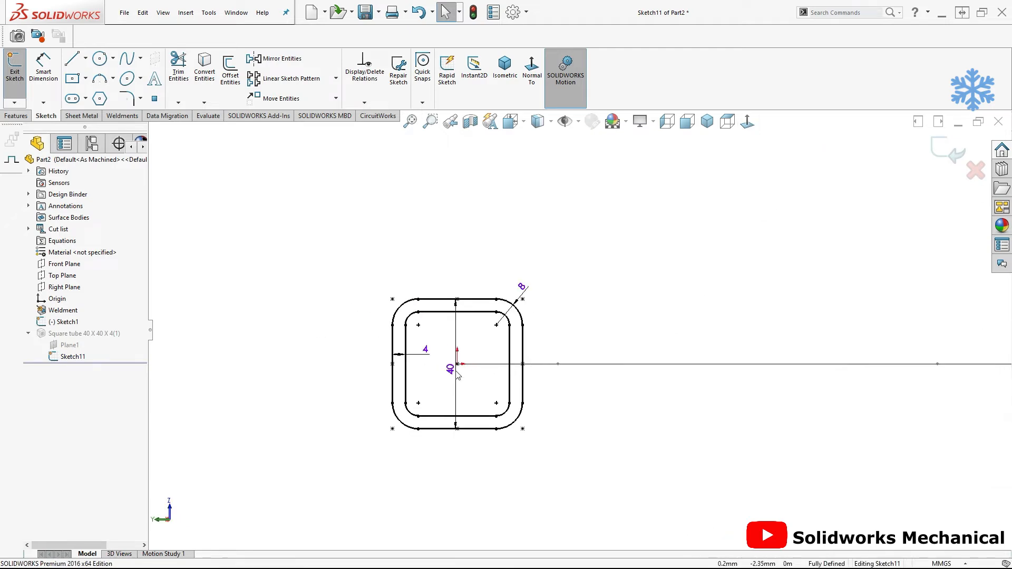
{"action": "double_click", "coordinate": [449, 369]}
{"action": "type", "text": "60"}
{"action": "key", "text": "Return"}
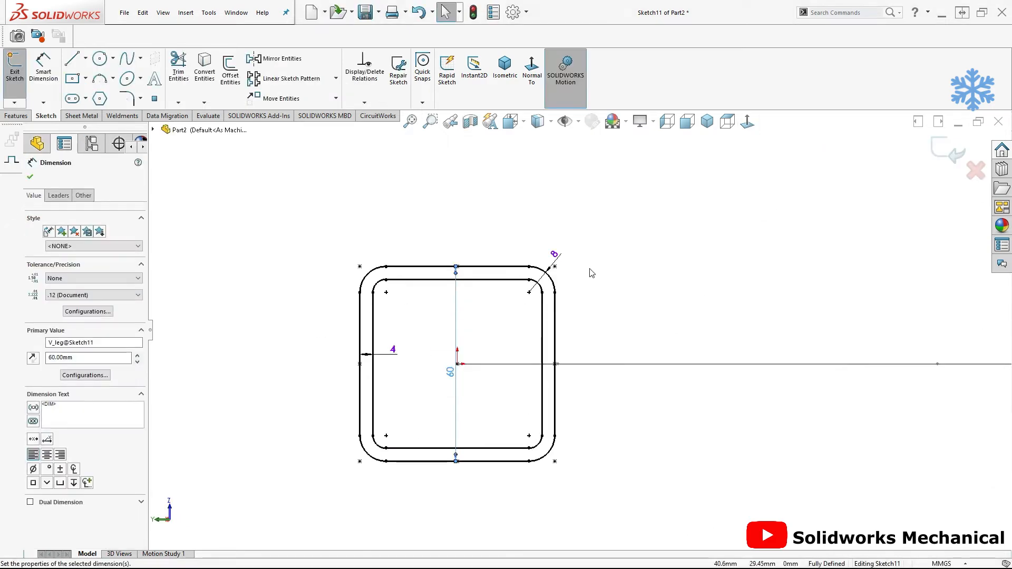
{"action": "left_click", "coordinate": [946, 150]}
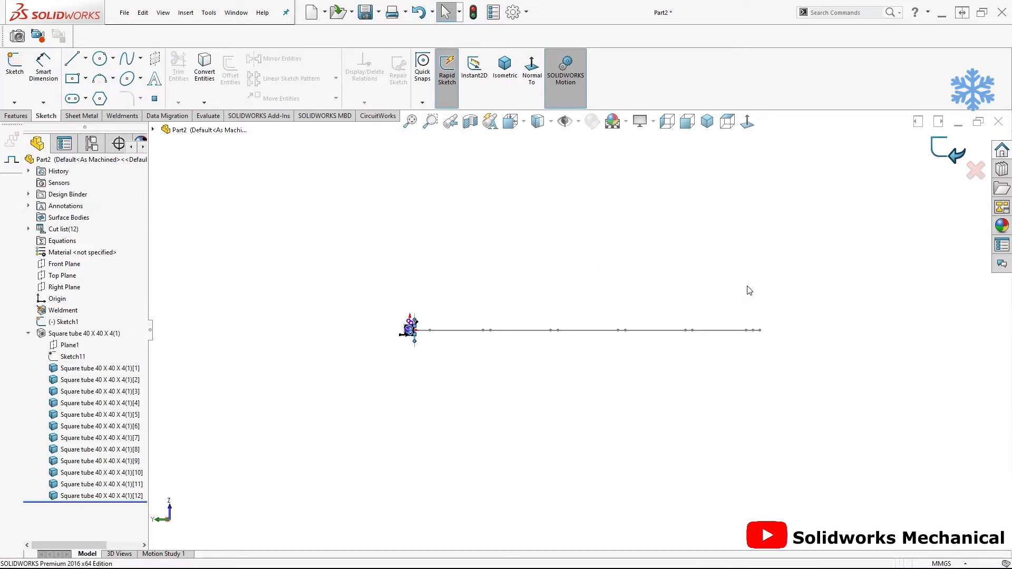
Start an Extruded Boss/Base with its sketch on the bottom end face of a column leg
{"action": "key", "text": "ctrl+7"}
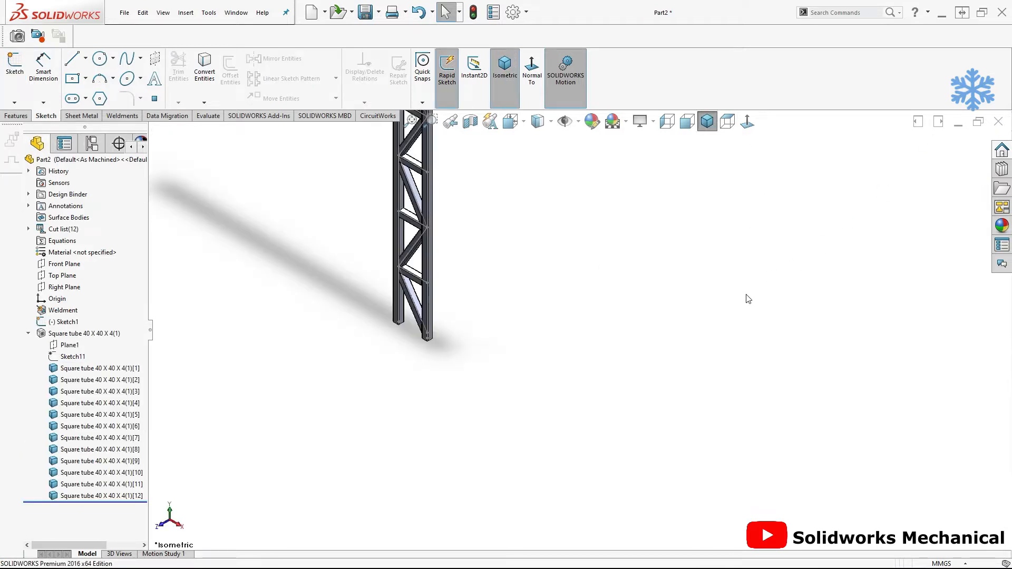
{"action": "mouse_move", "coordinate": [688, 380]}
{"action": "middle_mouse_down"}
{"action": "mouse_move", "coordinate": [727, 312]}
{"action": "mouse_move", "coordinate": [718, 436]}
{"action": "mouse_move", "coordinate": [709, 409]}
{"action": "mouse_move", "coordinate": [675, 415]}
{"action": "mouse_move", "coordinate": [687, 370]}
{"action": "middle_mouse_up"}
{"action": "scroll", "coordinate": [687, 438], "scroll_direction": "down", "scroll_amount": 5}
{"action": "middle_click_drag", "start_coordinate": [686, 432], "coordinate": [680, 325]}
{"action": "left_click", "coordinate": [16, 115]}
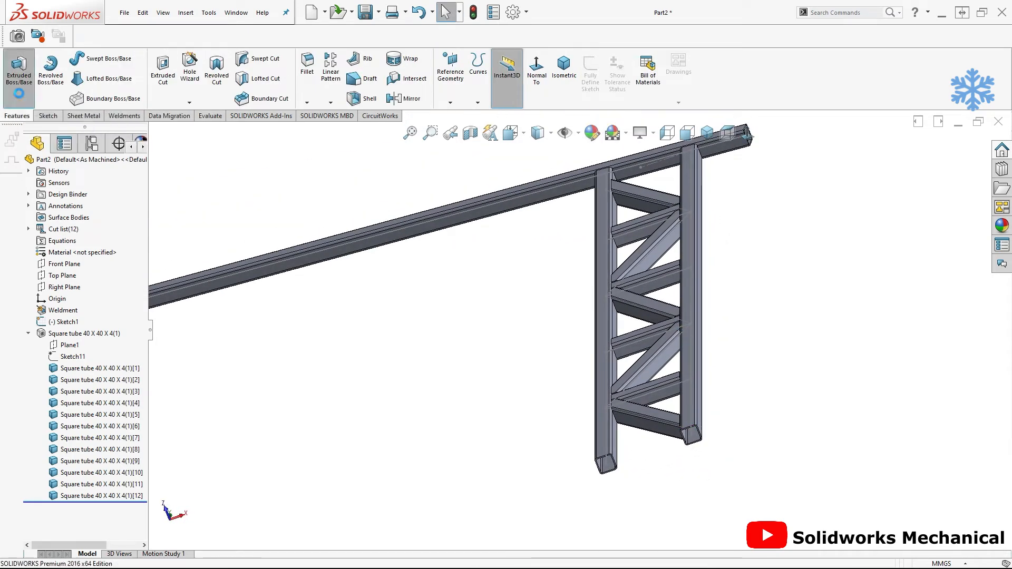
{"action": "left_click", "coordinate": [19, 68]}
{"action": "scroll", "coordinate": [685, 428], "scroll_direction": "down", "scroll_amount": 3}
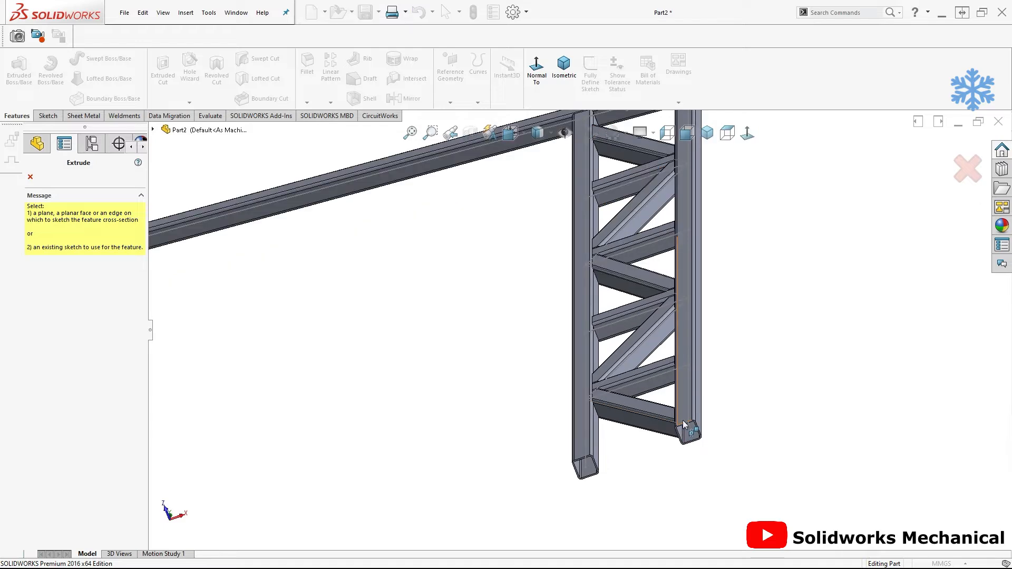
{"action": "scroll", "coordinate": [685, 427], "scroll_direction": "down", "scroll_amount": 4}
{"action": "left_click", "coordinate": [647, 414]}
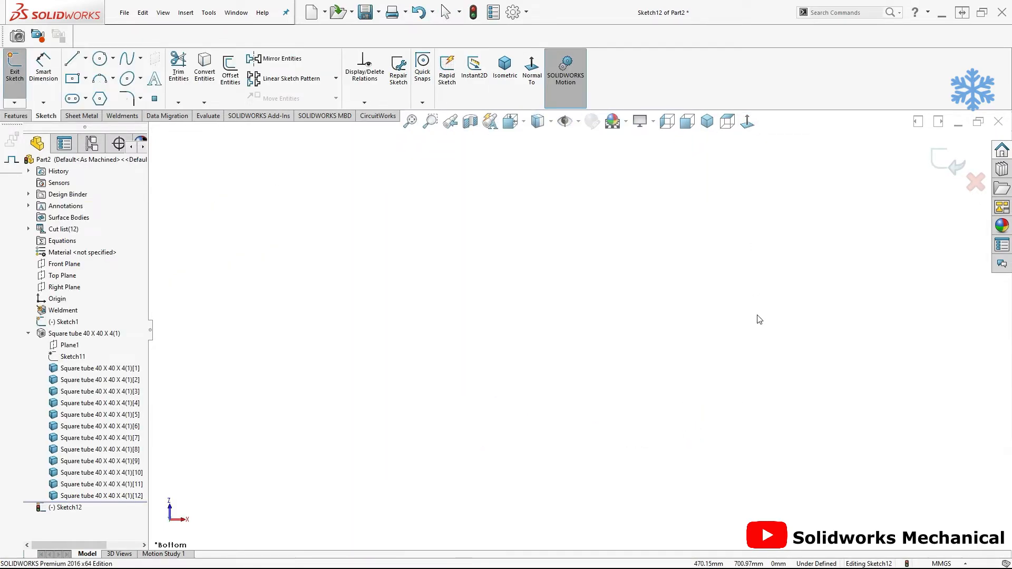
Sketch a centre rectangle about 462 x 129 mm around the column legs, centred on the origin
{"action": "scroll", "coordinate": [759, 320], "scroll_direction": "down", "scroll_amount": 5}
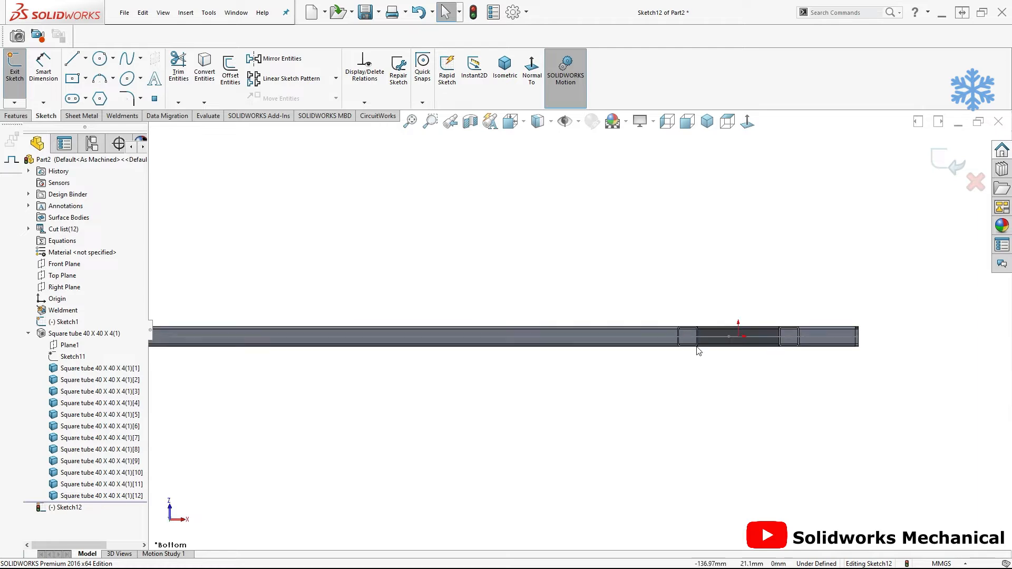
{"action": "left_click", "coordinate": [72, 79]}
{"action": "left_click", "coordinate": [737, 336]}
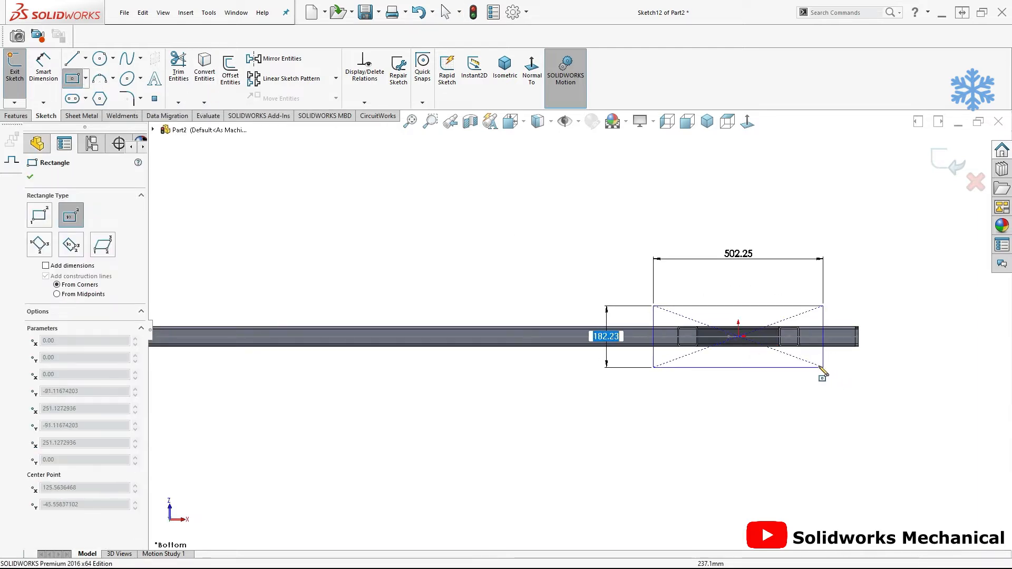
{"action": "left_click", "coordinate": [816, 359]}
{"action": "key", "text": "Escape"}
Dimension the base plate rectangle's short side to 130 mm
{"action": "left_click", "coordinate": [817, 340]}
{"action": "left_click", "coordinate": [903, 343]}
{"action": "type", "text": "130"}
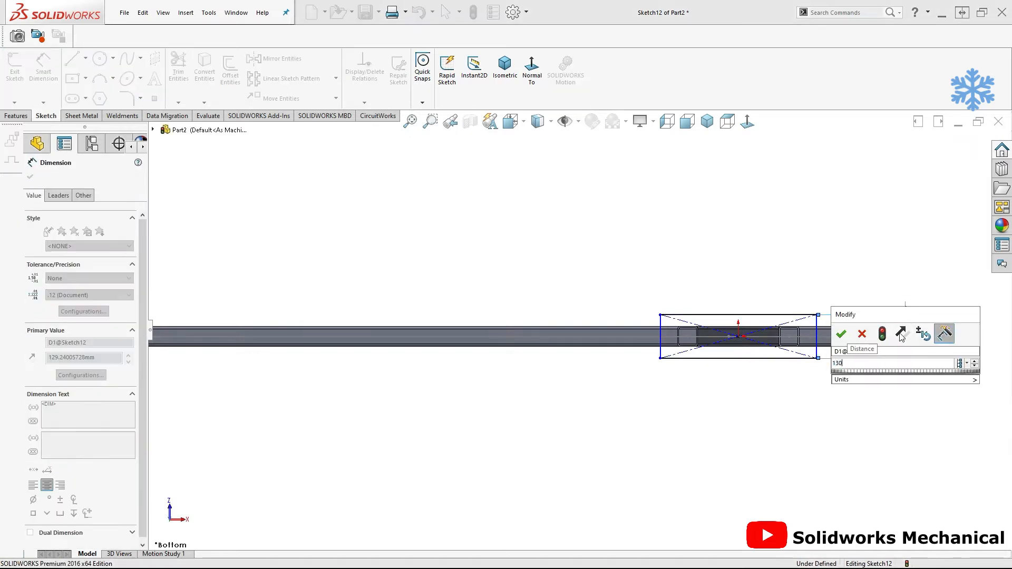
{"action": "key", "text": "Return"}
Dimension the base plate rectangle's long side to 350 mm
{"action": "left_click", "coordinate": [754, 315]}
{"action": "left_click", "coordinate": [751, 301]}
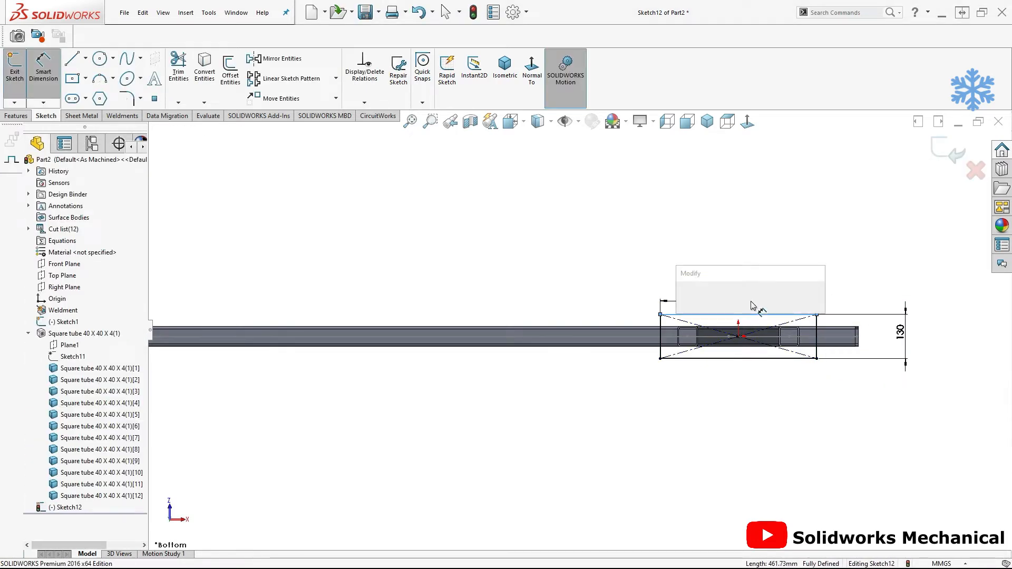
{"action": "type", "text": "350"}
{"action": "key", "text": "Return"}
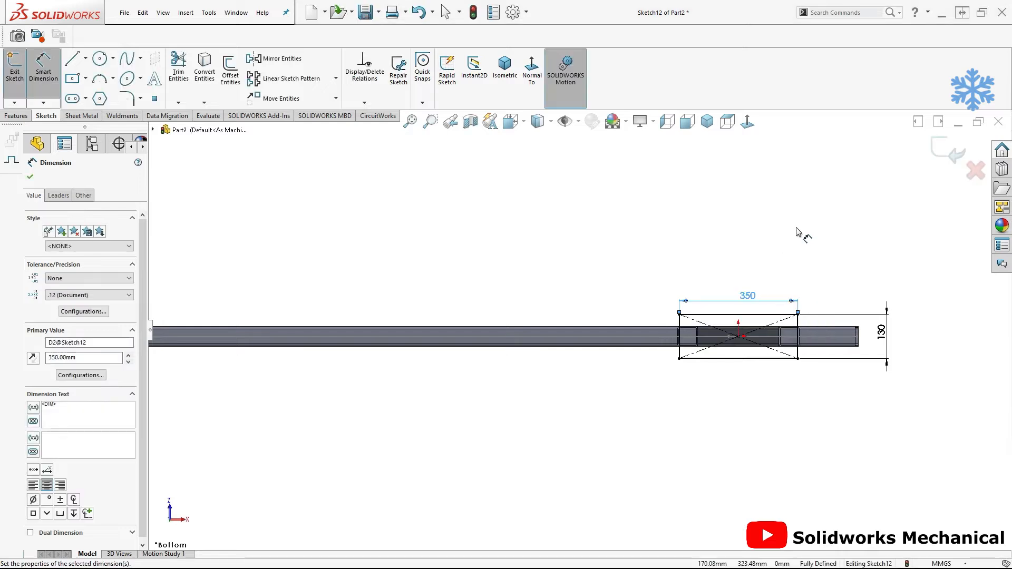
Change the base plate rectangle's long-side dimension to 450 mm and leave the dimension command
{"action": "double_click", "coordinate": [749, 295]}
{"action": "type", "text": "400"}
{"action": "key", "text": "Return"}
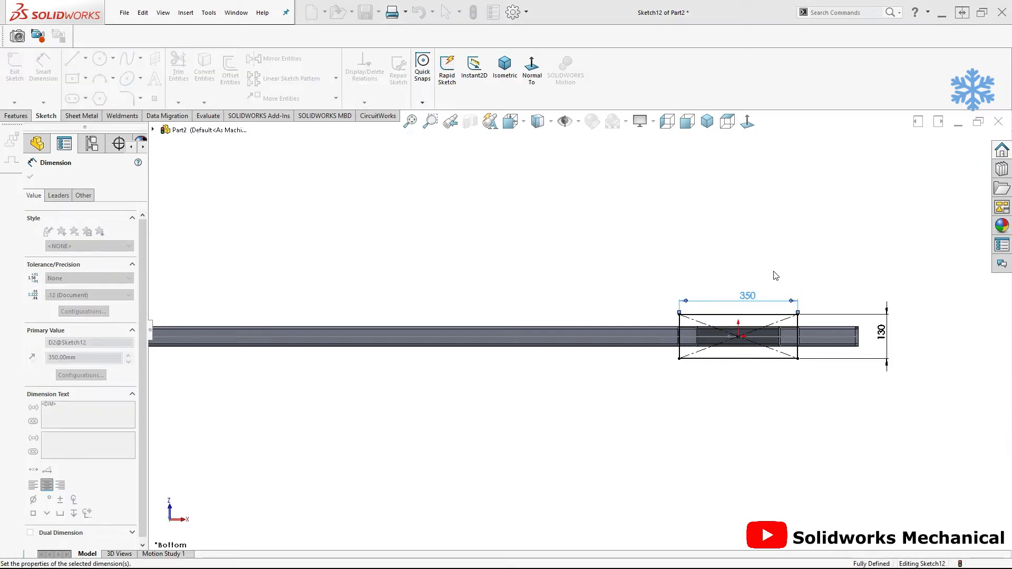
{"action": "scroll", "coordinate": [791, 262], "scroll_direction": "up", "scroll_amount": 4}
{"action": "key", "text": "Escape"}
{"action": "scroll", "coordinate": [774, 311], "scroll_direction": "down", "scroll_amount": 3}
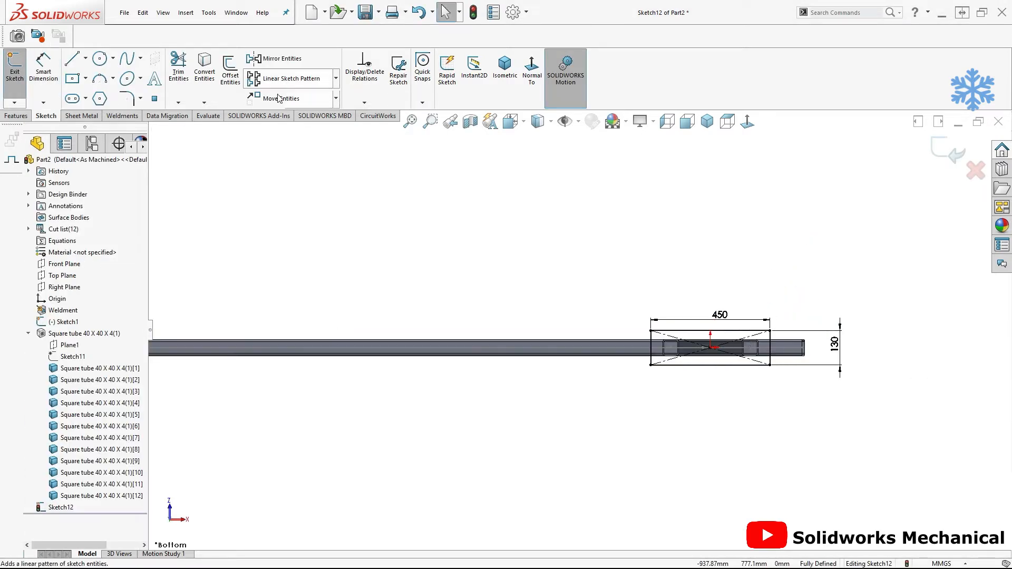
Round all four corners of the base plate rectangle with 10 mm sketch fillets
{"action": "left_click", "coordinate": [125, 98]}
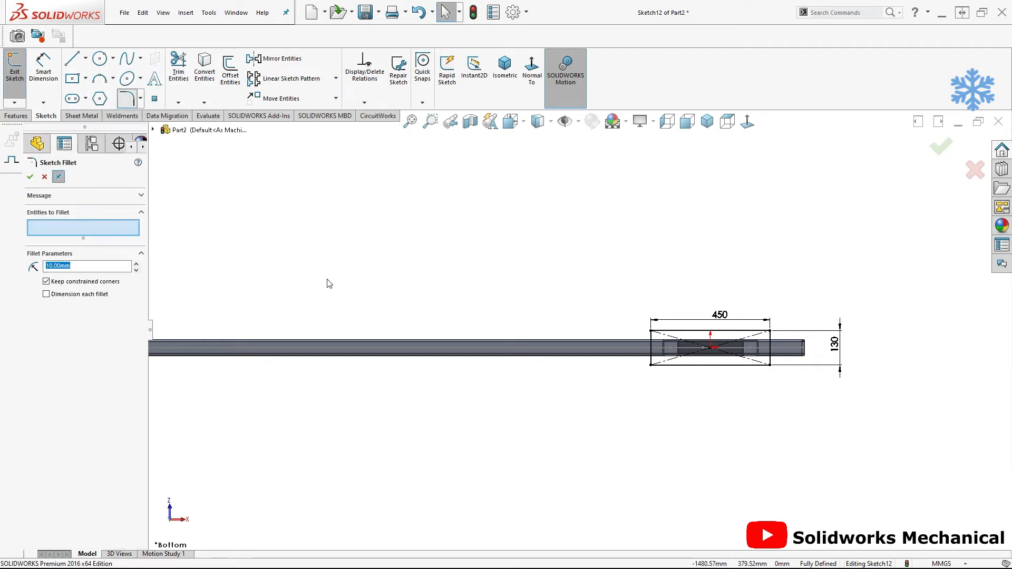
{"action": "left_click", "coordinate": [675, 331]}
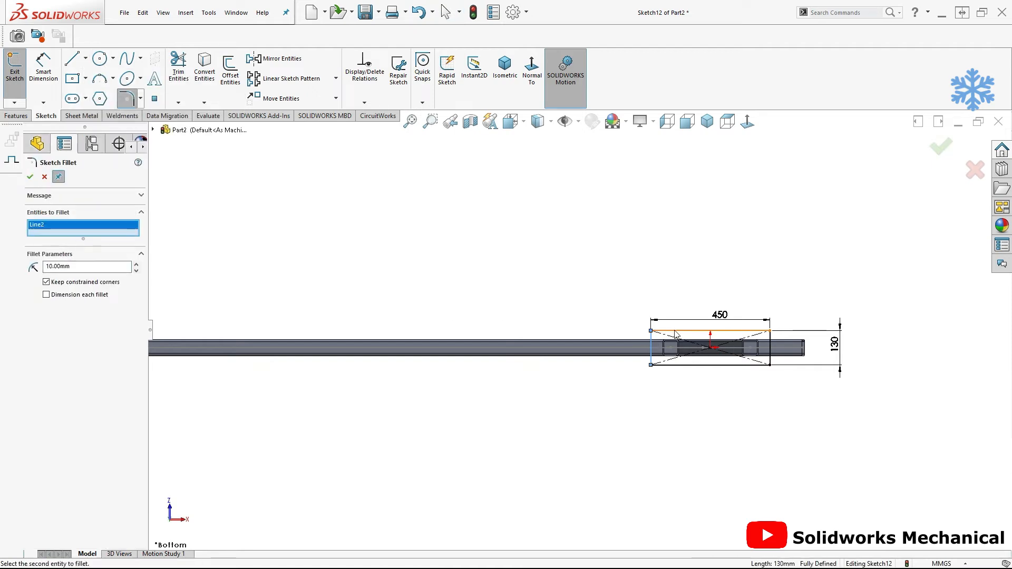
{"action": "left_click", "coordinate": [658, 363]}
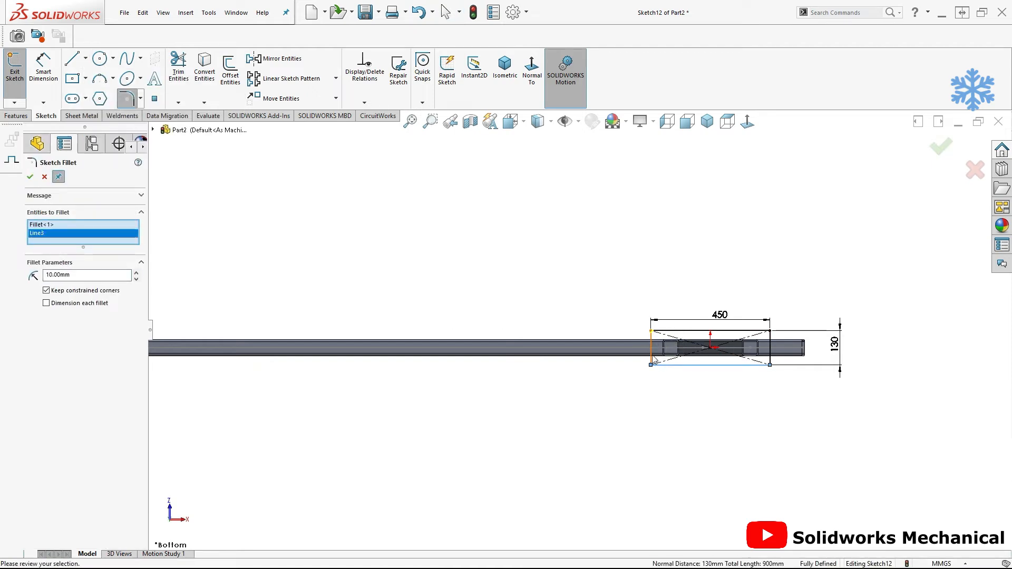
{"action": "left_click", "coordinate": [728, 364]}
{"action": "left_click", "coordinate": [770, 351]}
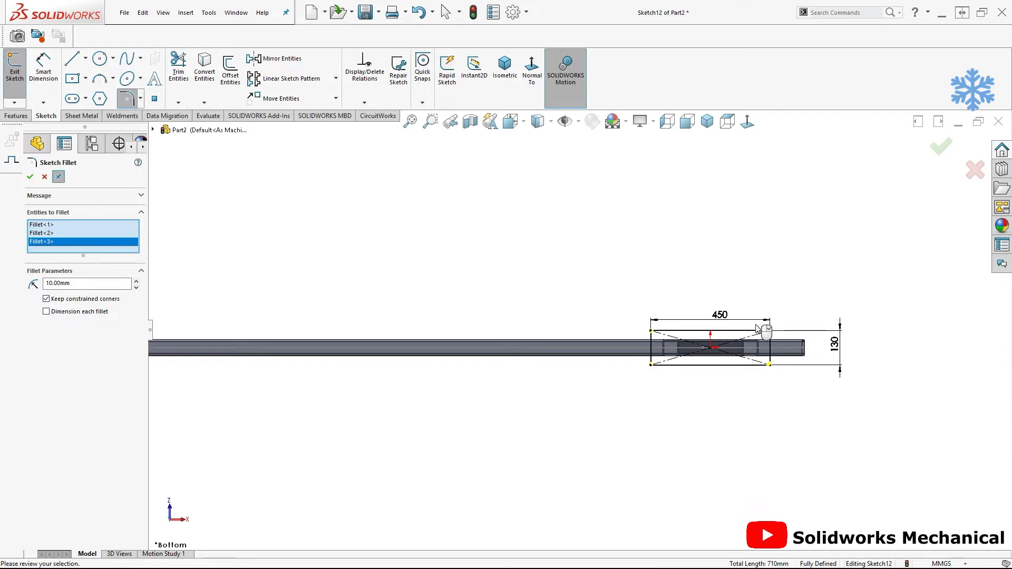
{"action": "left_click", "coordinate": [752, 331]}
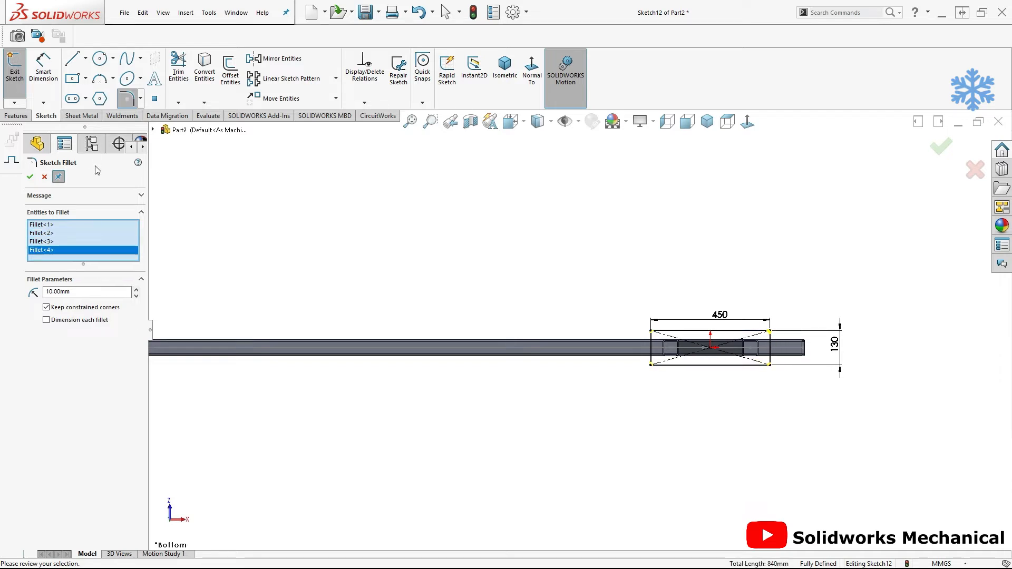
{"action": "left_click", "coordinate": [30, 178]}
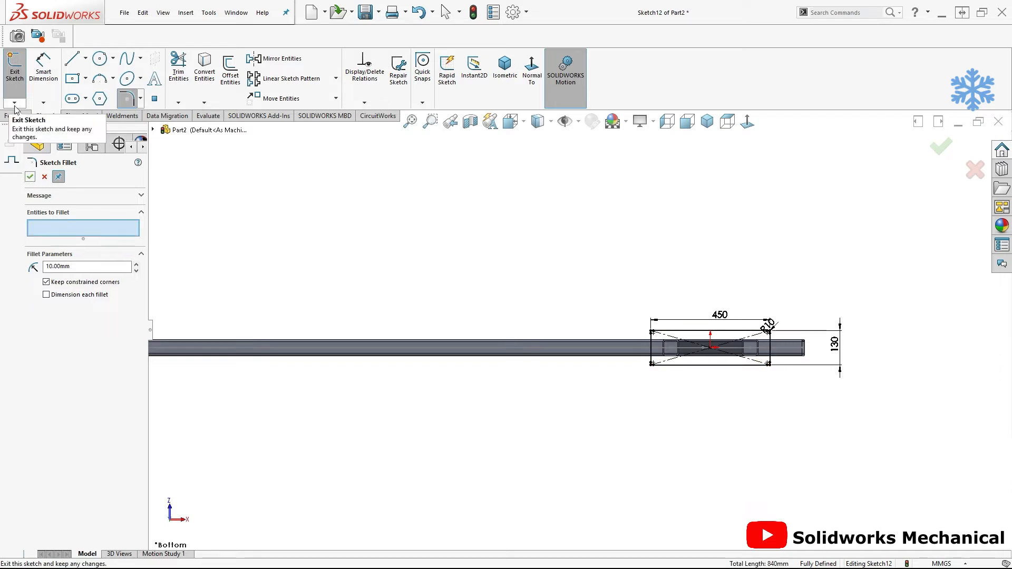
{"action": "left_click", "coordinate": [30, 178]}
Exit the sketch and extrude the base plate profile 10 mm blind, without merging it with the tubes
{"action": "left_click", "coordinate": [19, 69]}
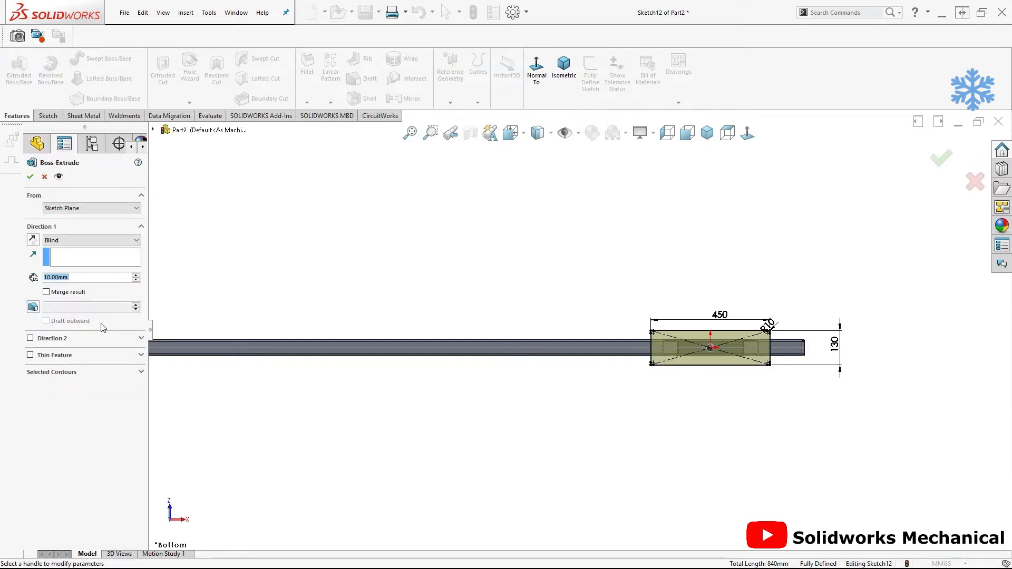
{"action": "left_click", "coordinate": [940, 157]}
{"action": "middle_click_drag", "start_coordinate": [791, 269], "coordinate": [859, 301]}
{"action": "left_click", "coordinate": [812, 356]}
{"action": "scroll", "coordinate": [854, 299], "scroll_direction": "up", "scroll_amount": 1}
{"action": "middle_click_drag", "start_coordinate": [699, 249], "coordinate": [702, 279]}
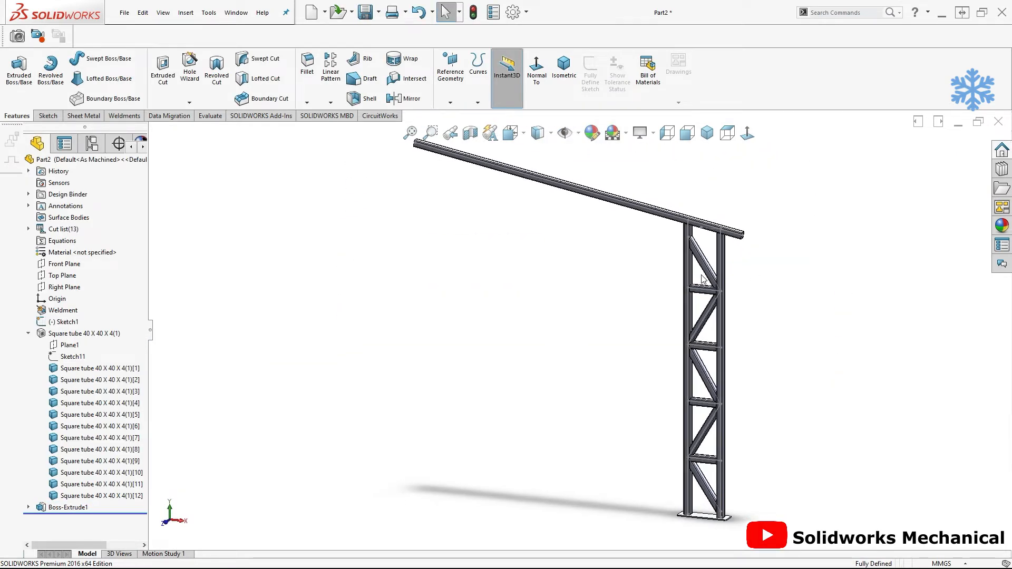
{"action": "middle_click_drag", "start_coordinate": [708, 198], "coordinate": [700, 251]}
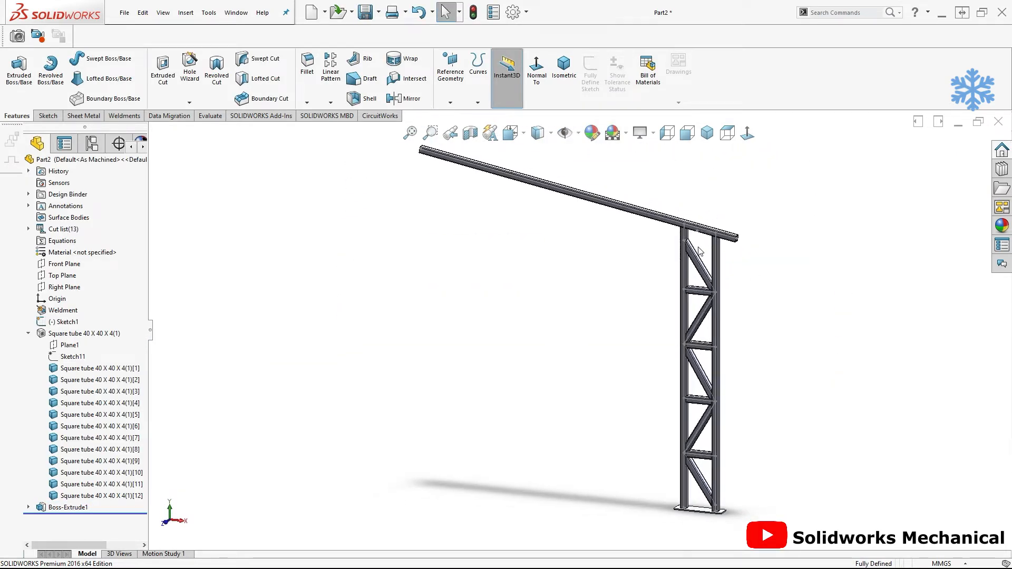
Start a linear pattern of bodies, using the base plate's short edge as the first direction
{"action": "left_click", "coordinate": [29, 333]}
{"action": "scroll", "coordinate": [734, 524], "scroll_direction": "down", "scroll_amount": 10}
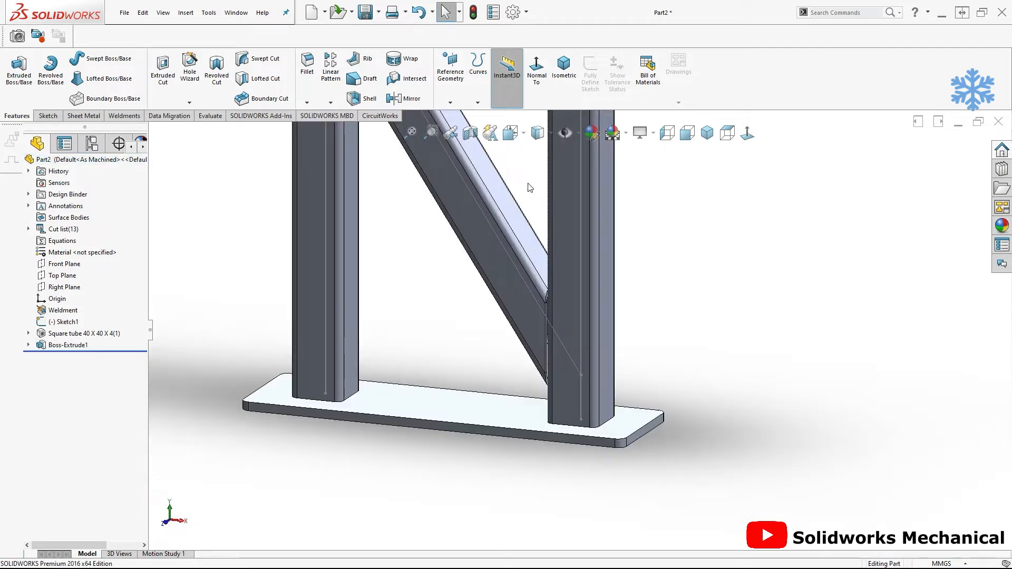
{"action": "left_click", "coordinate": [331, 79]}
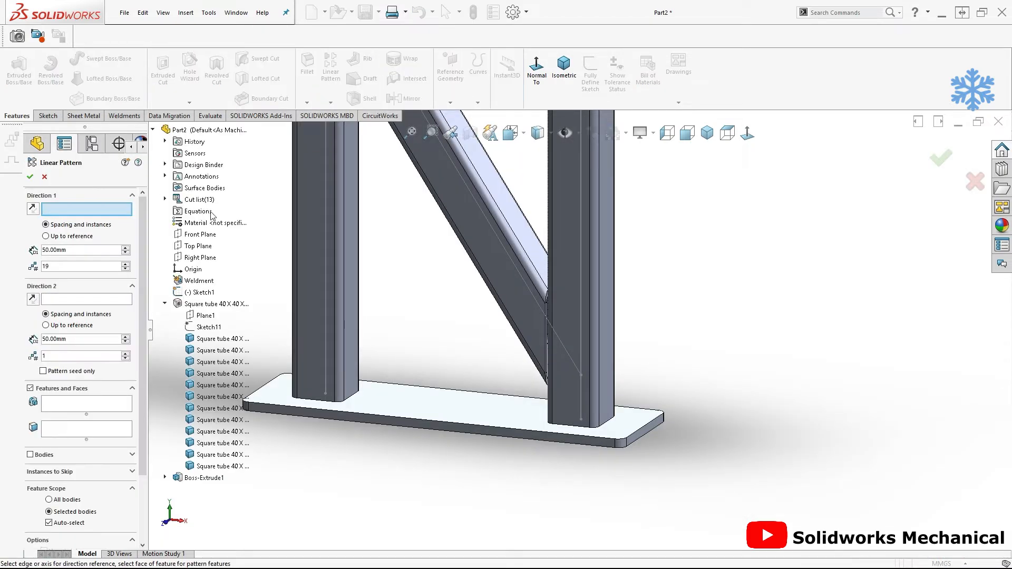
{"action": "left_click", "coordinate": [640, 431]}
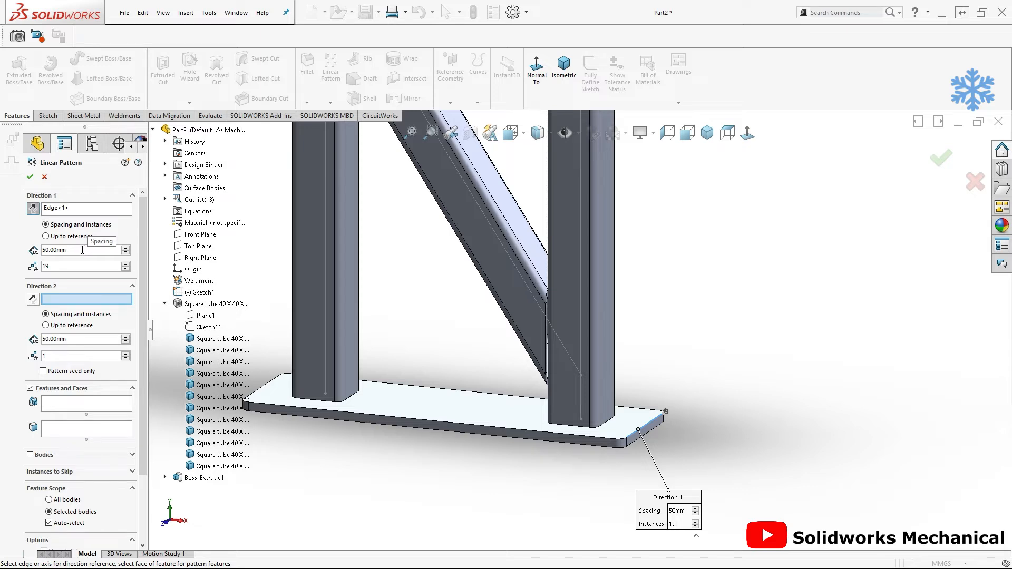
{"action": "left_click", "coordinate": [30, 455]}
Select the roof beam, lattice members, one column leg and the base plate as the bodies to pattern
{"action": "left_click", "coordinate": [207, 338]}
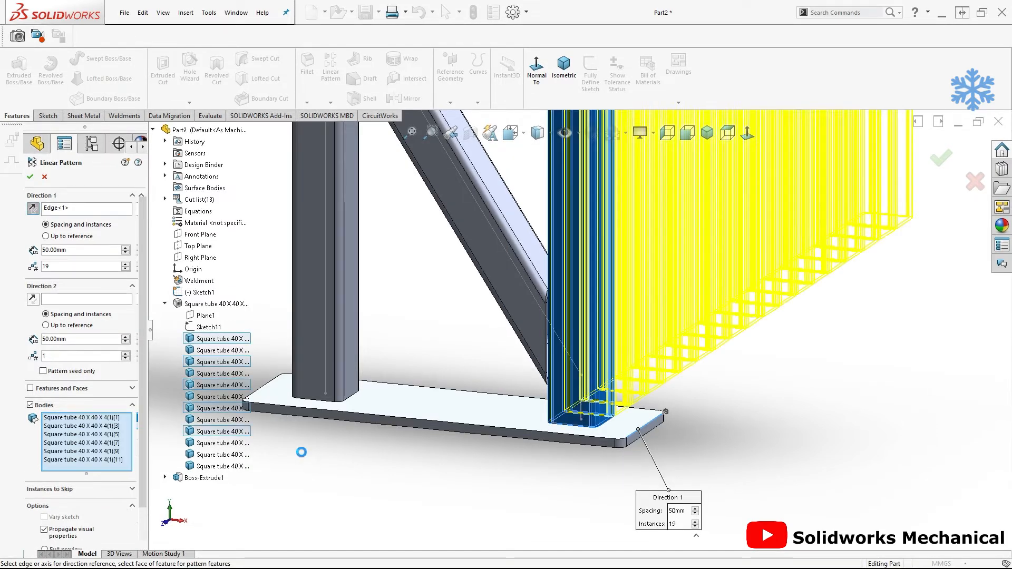
{"action": "scroll", "coordinate": [339, 434], "scroll_direction": "up", "scroll_amount": 5}
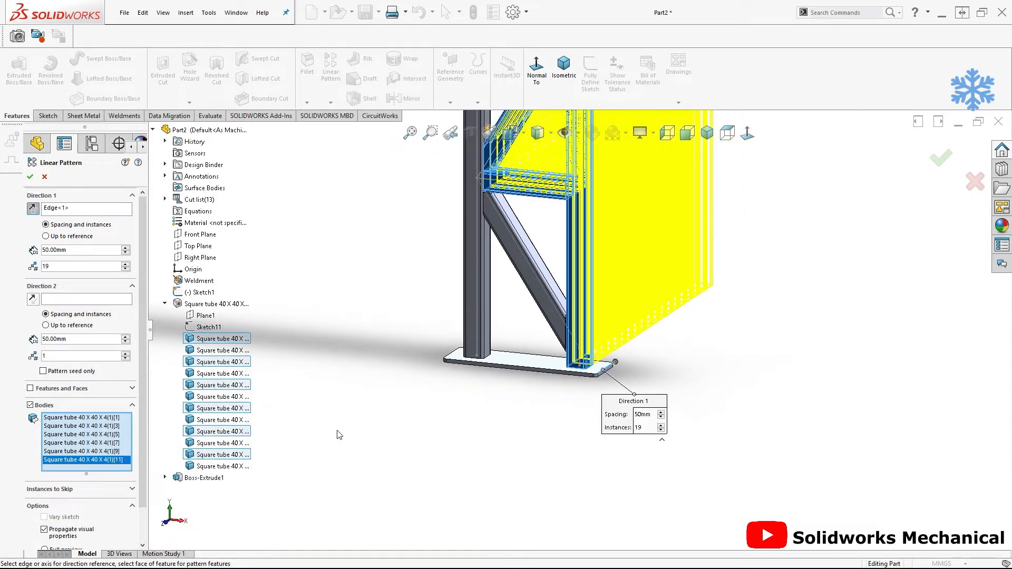
{"action": "left_click", "coordinate": [233, 373]}
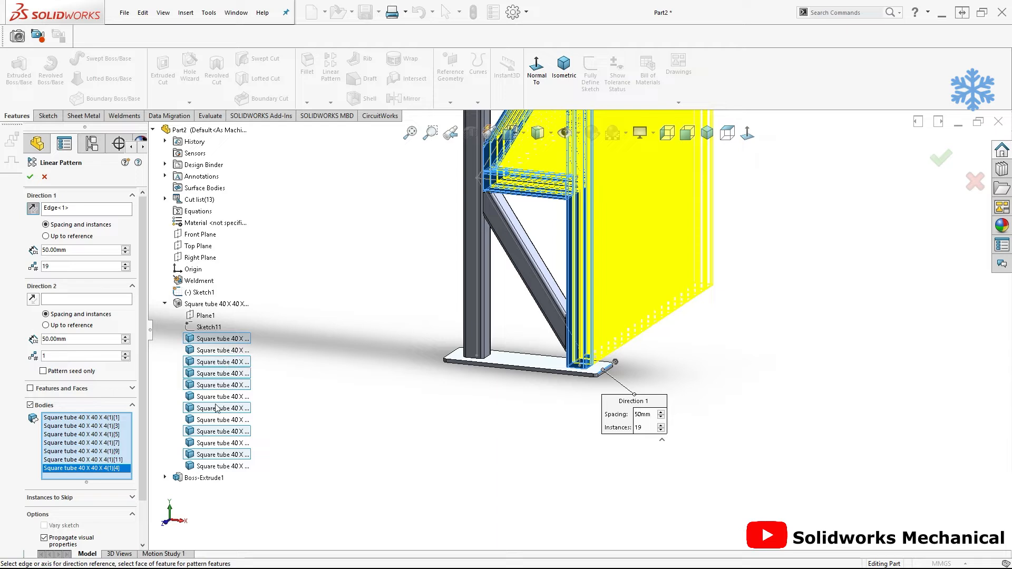
{"action": "left_click", "coordinate": [216, 398]}
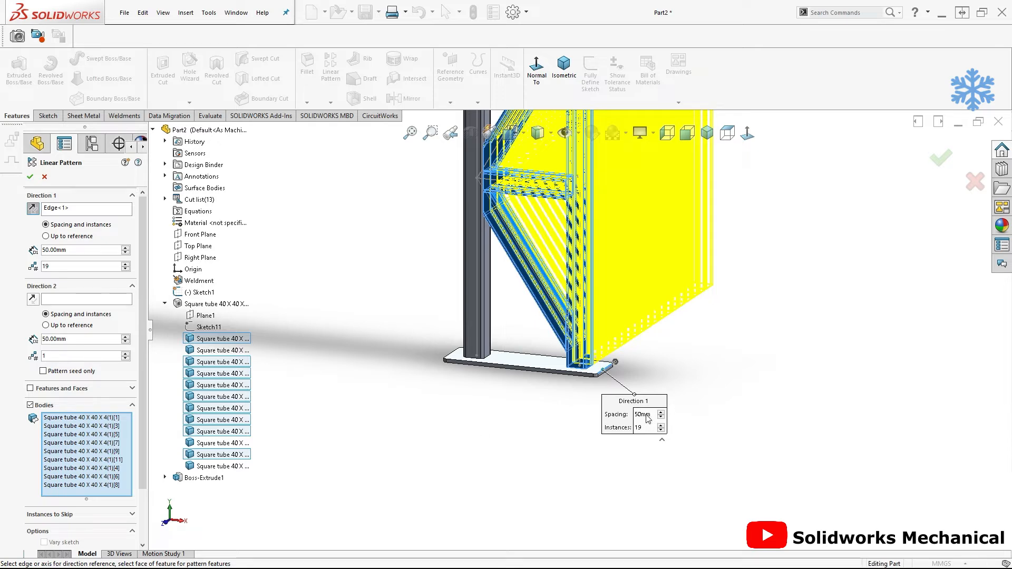
{"action": "left_click", "coordinate": [229, 444]}
{"action": "left_click", "coordinate": [234, 466]}
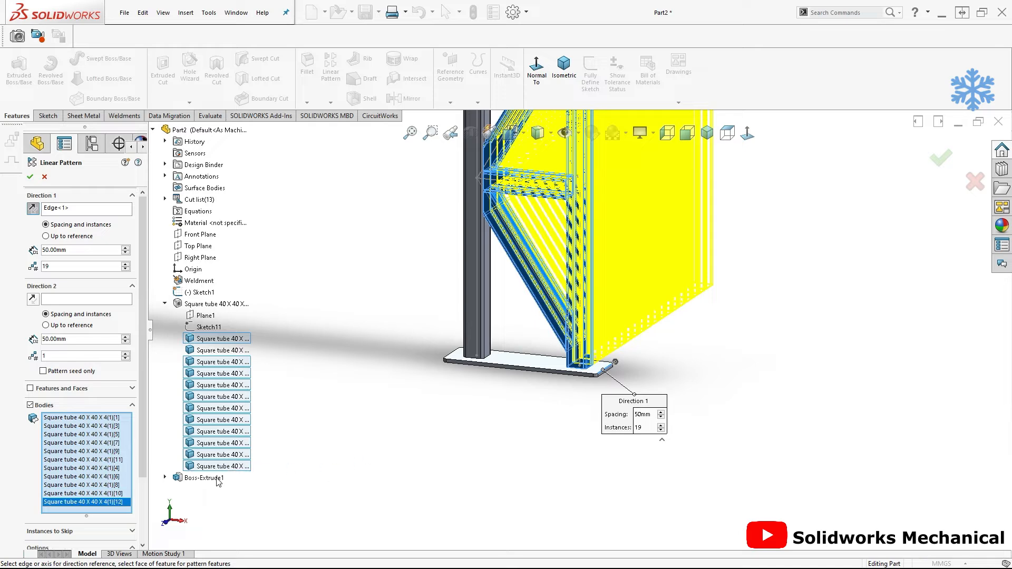
{"action": "left_click", "coordinate": [520, 367]}
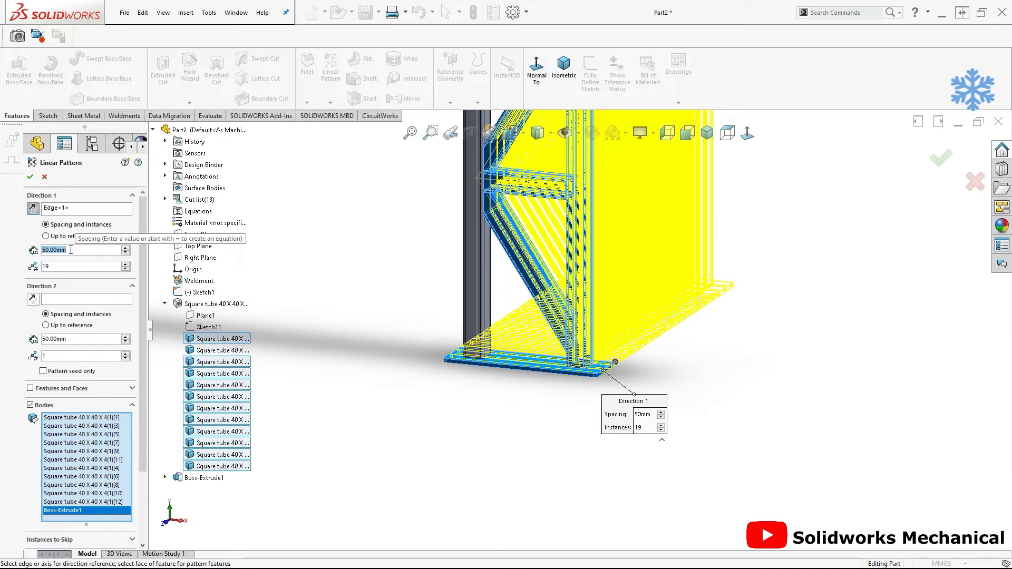
Pattern the frame as 4 instances spaced 2500 mm apart, including the remaining column leg
{"action": "type", "text": "2500"}
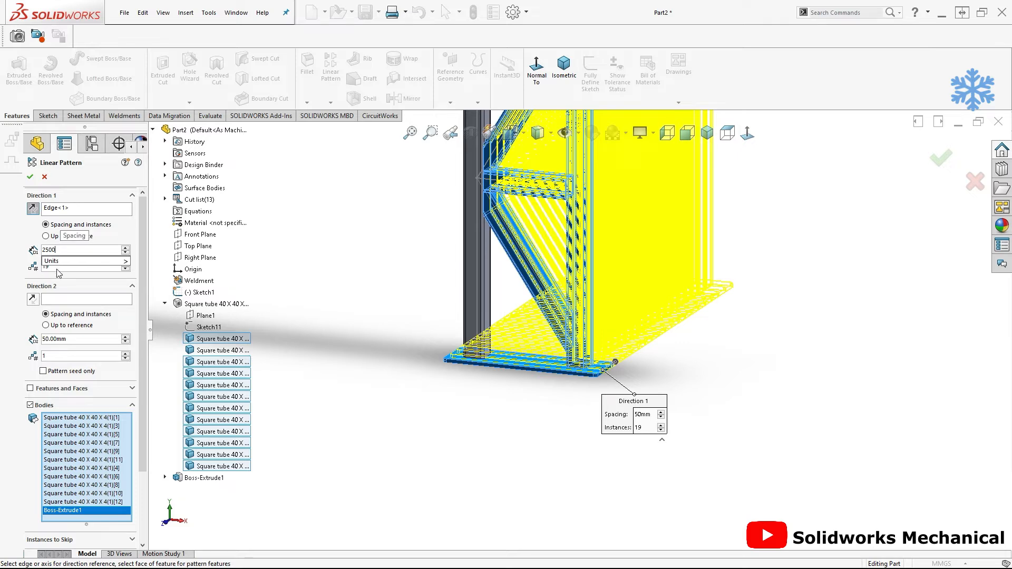
{"action": "left_click", "coordinate": [59, 268]}
{"action": "type", "text": "3"}
{"action": "key", "text": "BackSpace"}
{"action": "type", "text": "4"}
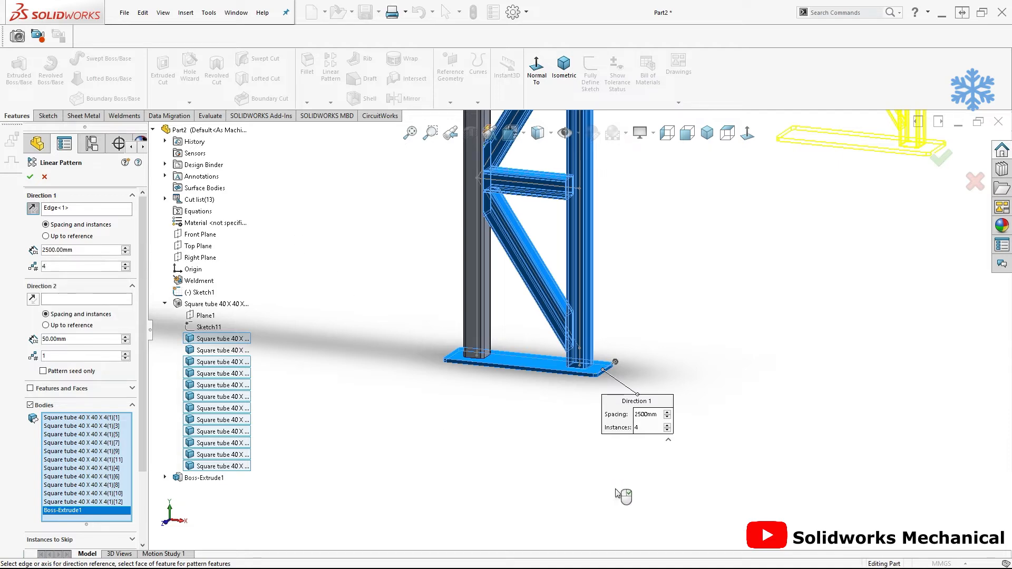
{"action": "type", "text": "f"}
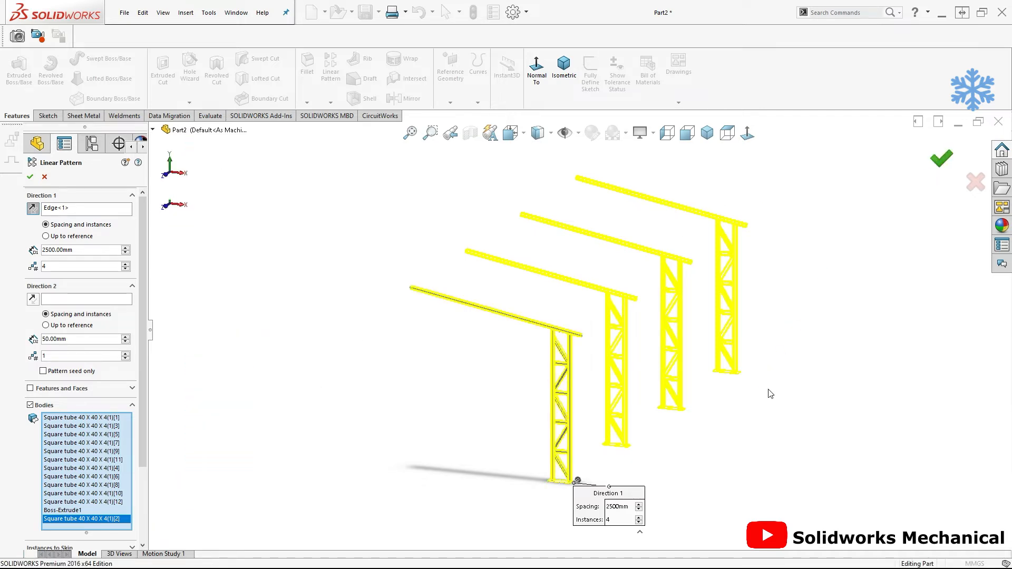
{"action": "key", "text": "Return"}
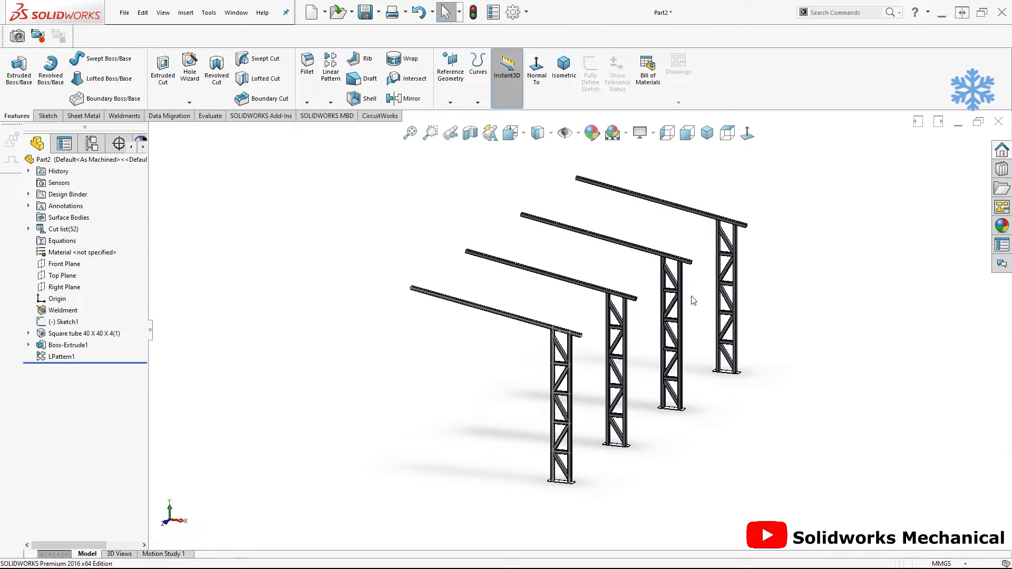
{"action": "scroll", "coordinate": [693, 300], "scroll_direction": "down", "scroll_amount": 2}
{"action": "scroll", "coordinate": [527, 332], "scroll_direction": "down", "scroll_amount": 1}
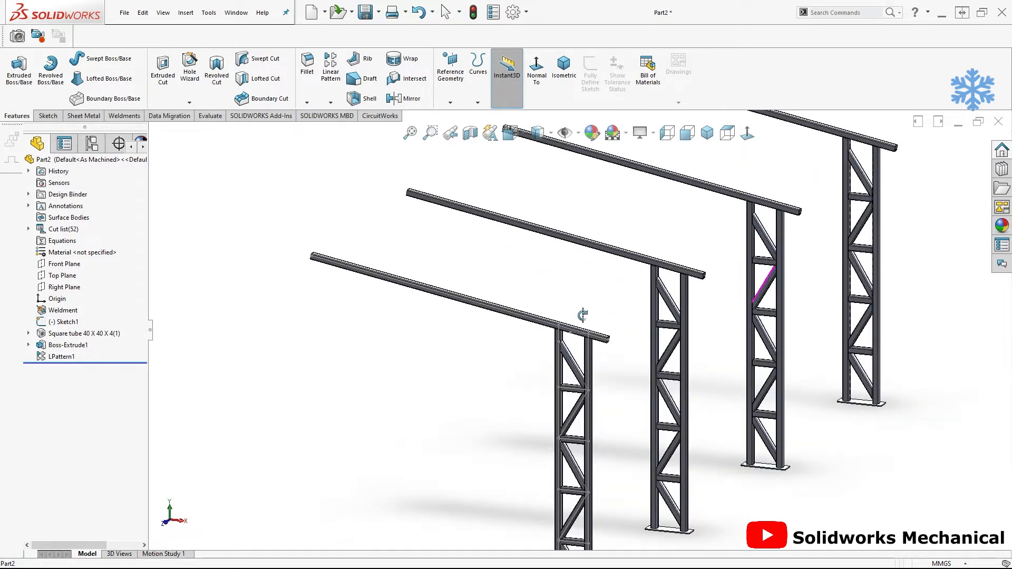
{"action": "scroll", "coordinate": [583, 316], "scroll_direction": "down", "scroll_amount": 2}
{"action": "scroll", "coordinate": [611, 292], "scroll_direction": "up", "scroll_amount": 3}
{"action": "scroll", "coordinate": [551, 267], "scroll_direction": "down", "scroll_amount": 2}
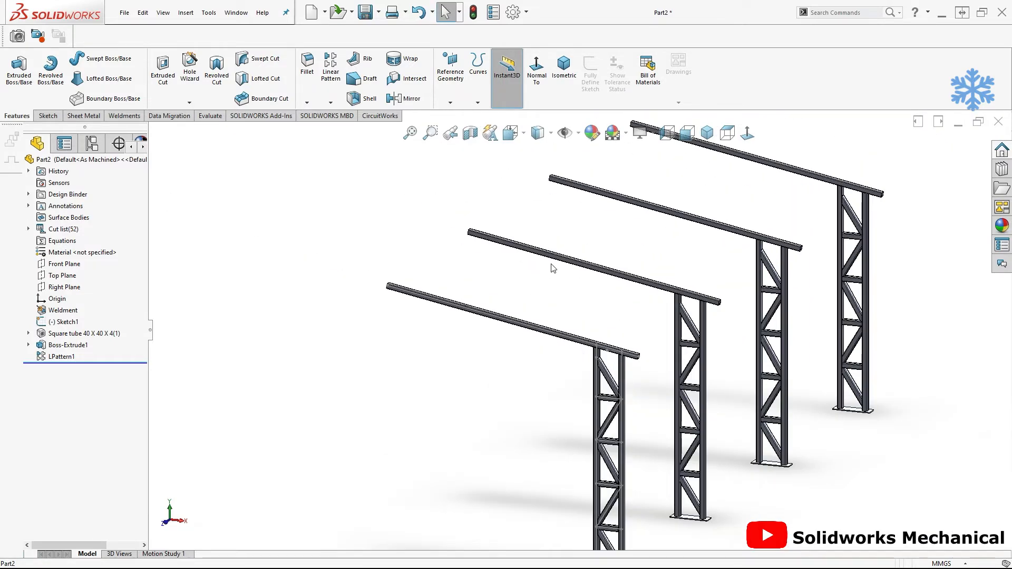
{"action": "middle_click_drag", "start_coordinate": [587, 287], "coordinate": [582, 324]}
{"action": "scroll", "coordinate": [590, 332], "scroll_direction": "up", "scroll_amount": 1}
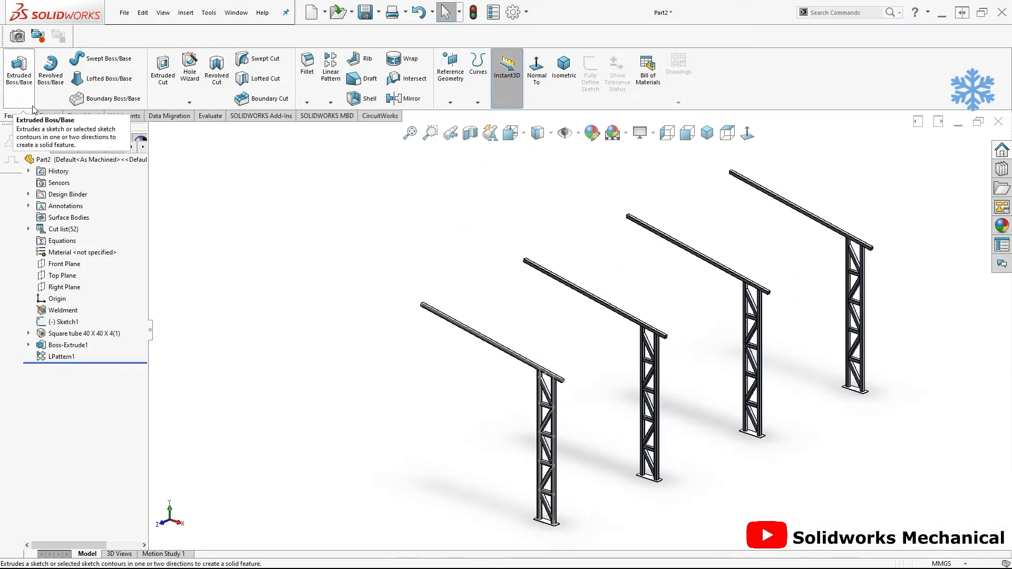
Create a reference plane offset 30 mm from the roof beam's top face, flipped into the beam
{"action": "left_click", "coordinate": [450, 100]}
{"action": "left_click", "coordinate": [465, 119]}
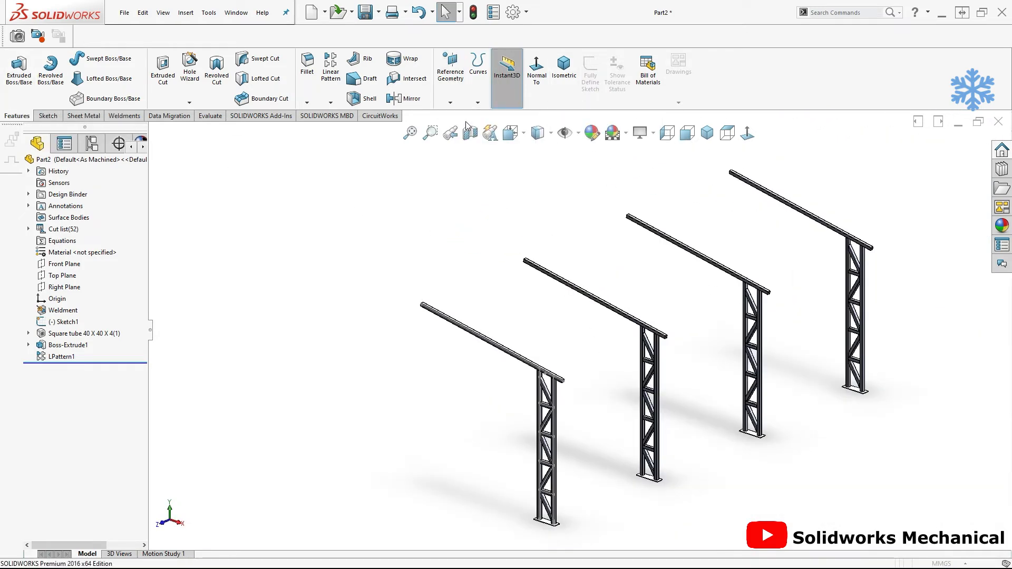
{"action": "scroll", "coordinate": [397, 312], "scroll_direction": "down", "scroll_amount": 5}
{"action": "scroll", "coordinate": [398, 317], "scroll_direction": "down", "scroll_amount": 3}
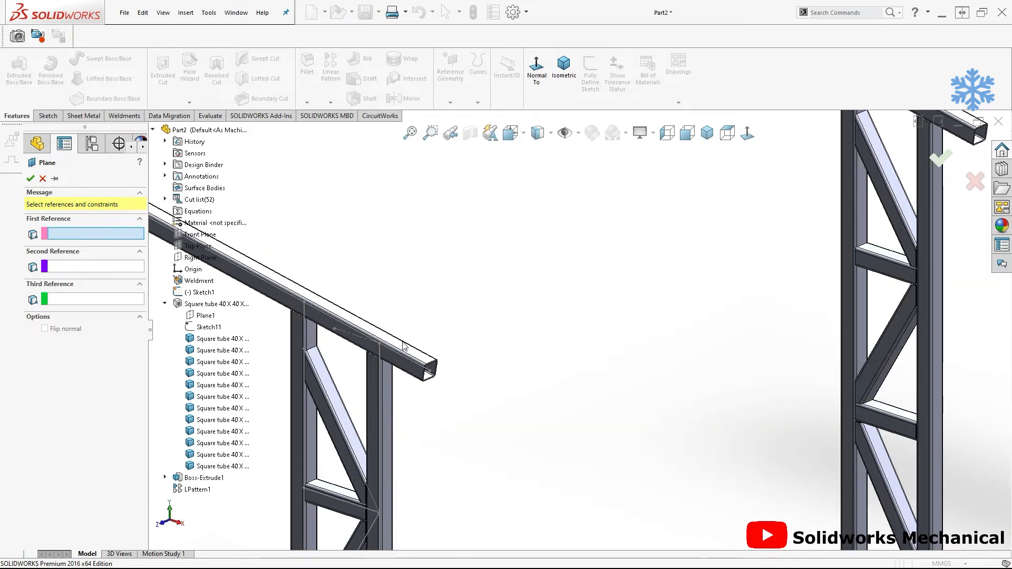
{"action": "left_click", "coordinate": [403, 346]}
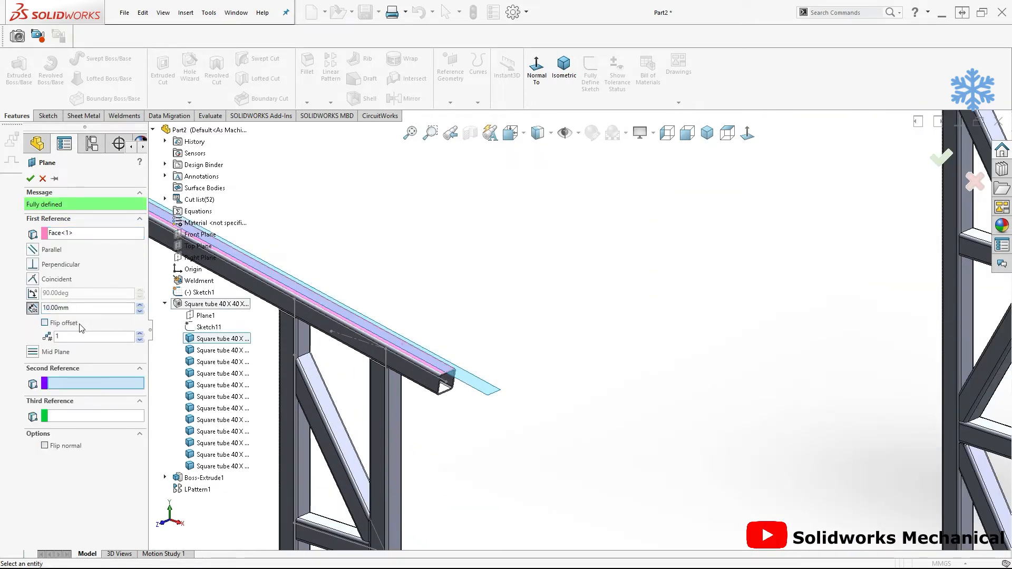
{"action": "left_click", "coordinate": [62, 323]}
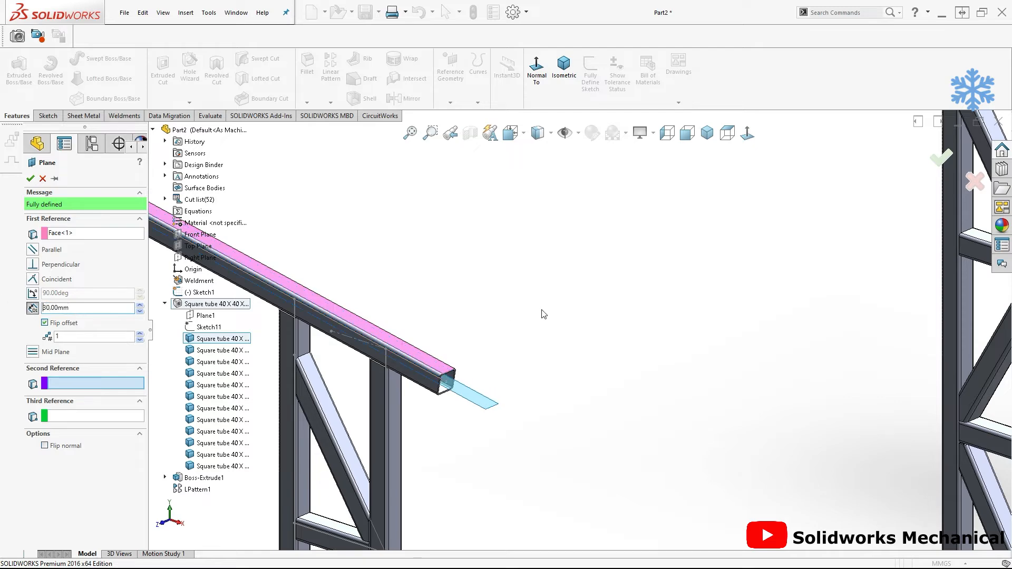
{"action": "key", "text": "f"}
{"action": "left_click", "coordinate": [943, 160]}
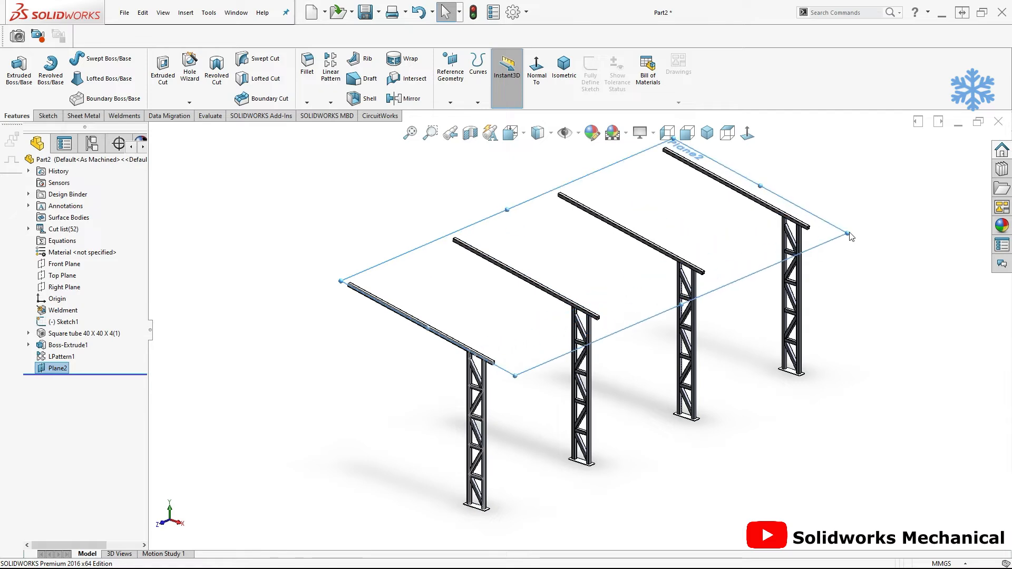
Start a sketch on the offset roof plane and view it face-on
{"action": "left_click", "coordinate": [820, 297]}
{"action": "right_click", "coordinate": [771, 194]}
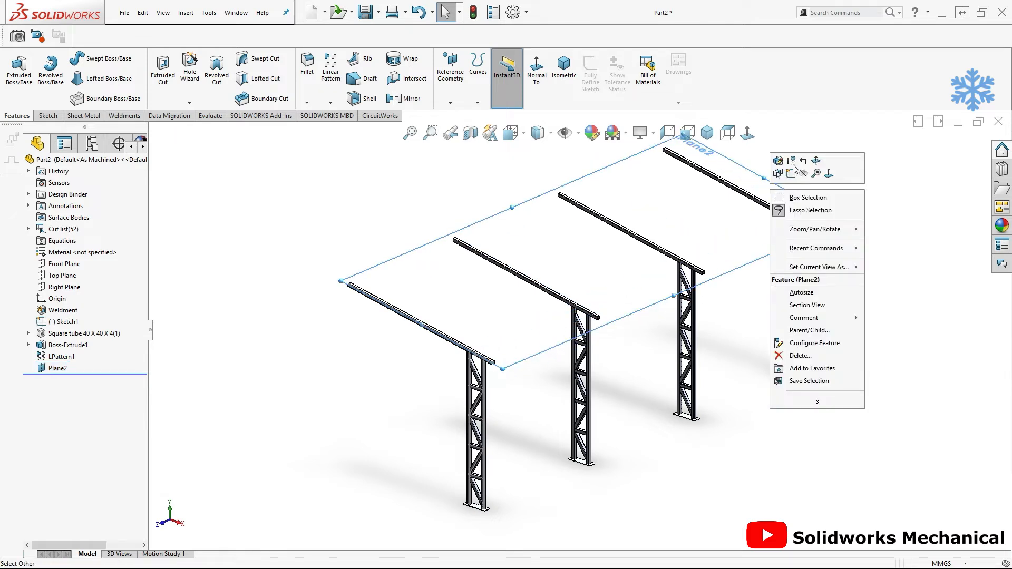
{"action": "left_click", "coordinate": [785, 159]}
{"action": "left_click", "coordinate": [747, 123]}
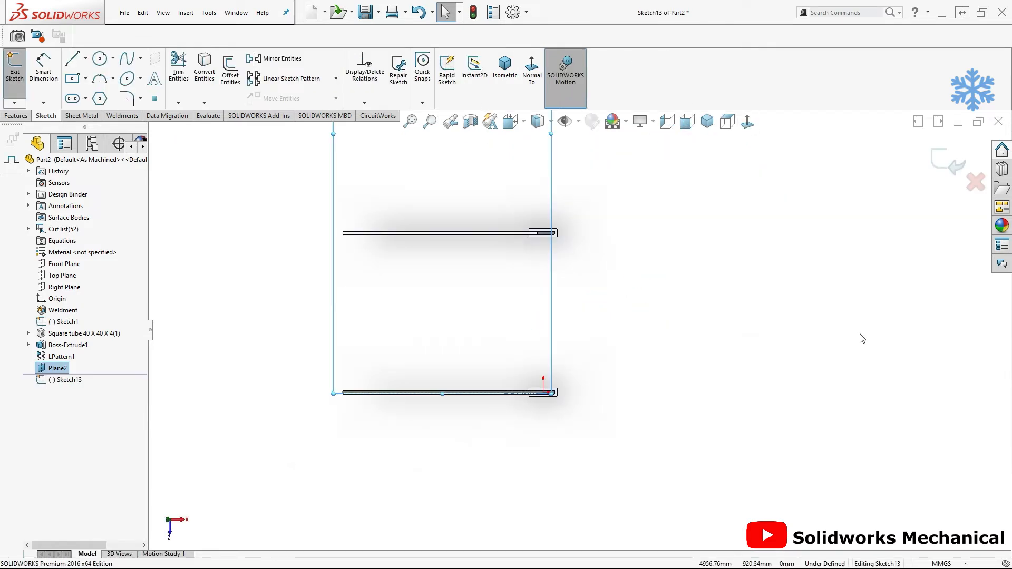
Sketch a vertical line about 2440 mm long between the facing edges of the first two roof beams, near their free ends
{"action": "left_click", "coordinate": [72, 58]}
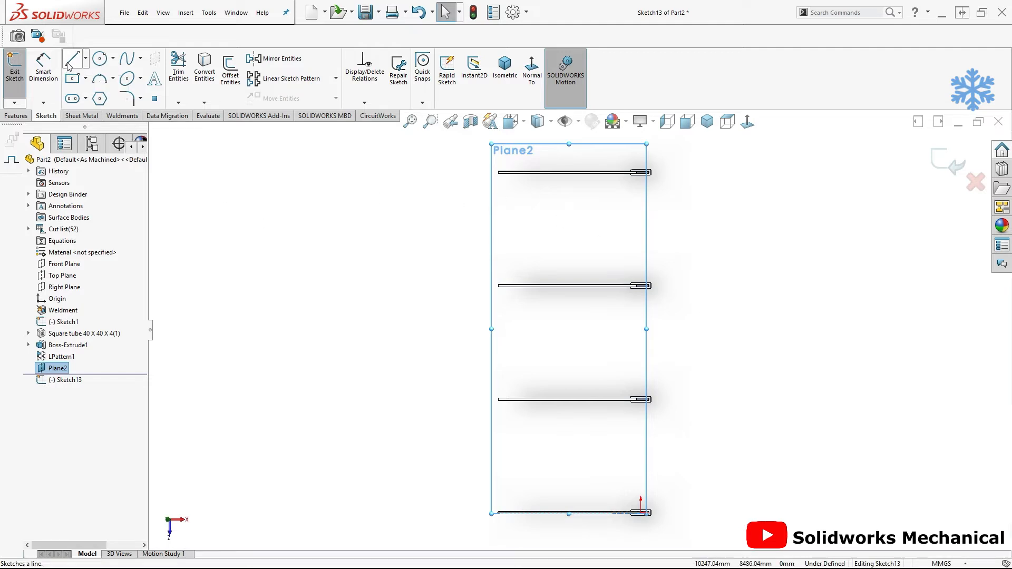
{"action": "scroll", "coordinate": [620, 519], "scroll_direction": "down", "scroll_amount": 6}
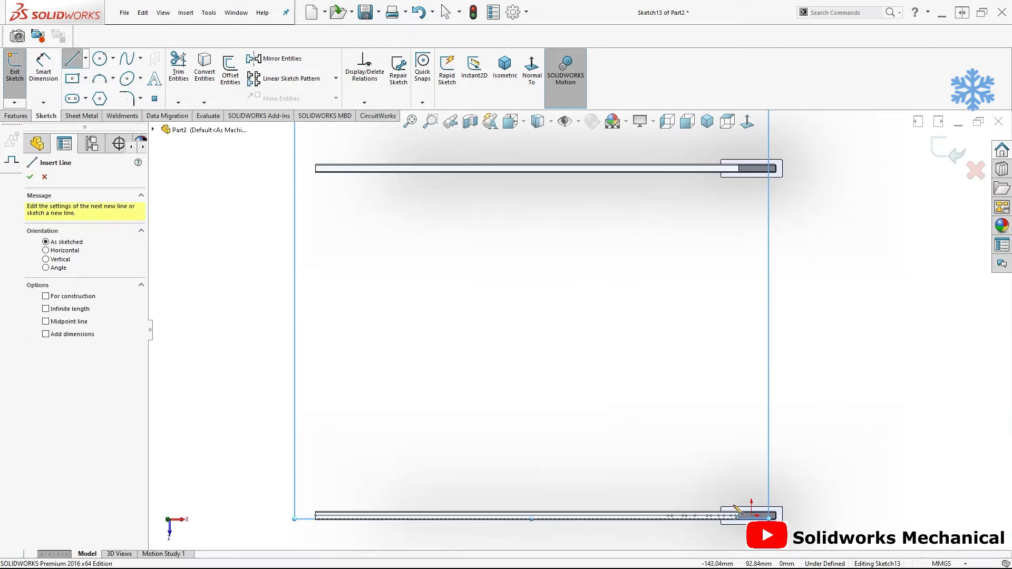
{"action": "scroll", "coordinate": [330, 516], "scroll_direction": "down", "scroll_amount": 3}
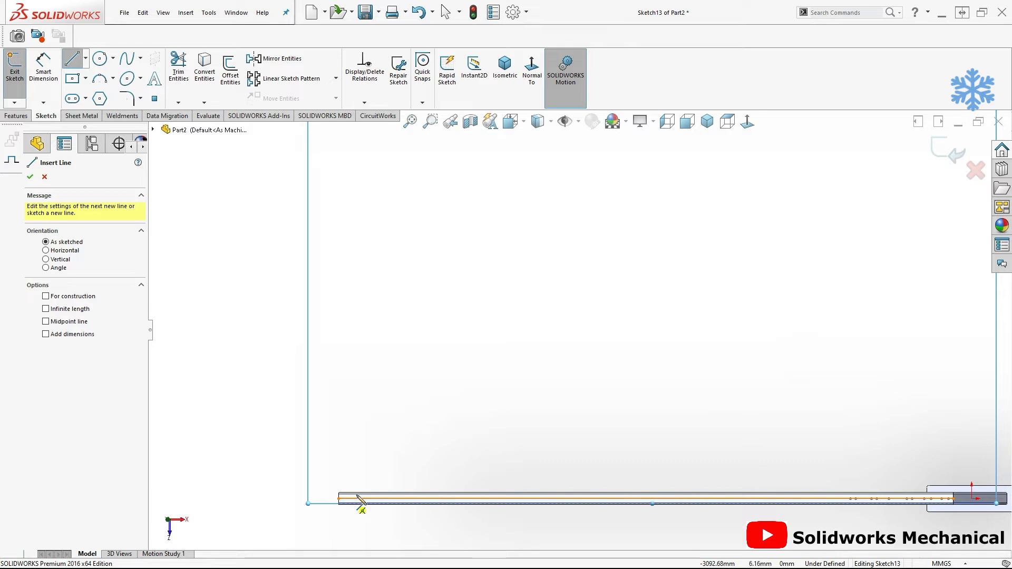
{"action": "left_click", "coordinate": [369, 493]}
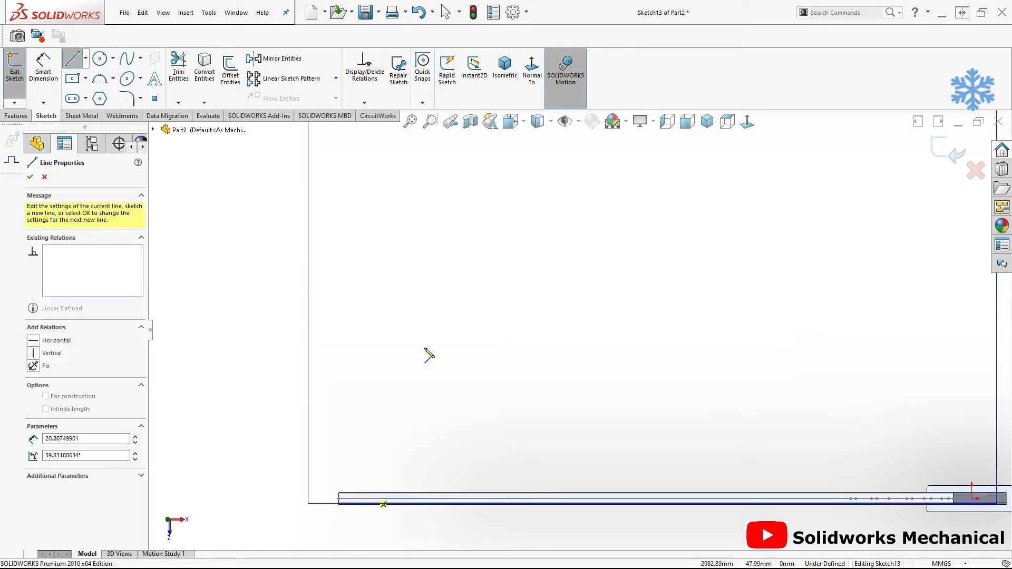
{"action": "scroll", "coordinate": [427, 355], "scroll_direction": "up", "scroll_amount": 5}
{"action": "scroll", "coordinate": [478, 197], "scroll_direction": "down", "scroll_amount": 4}
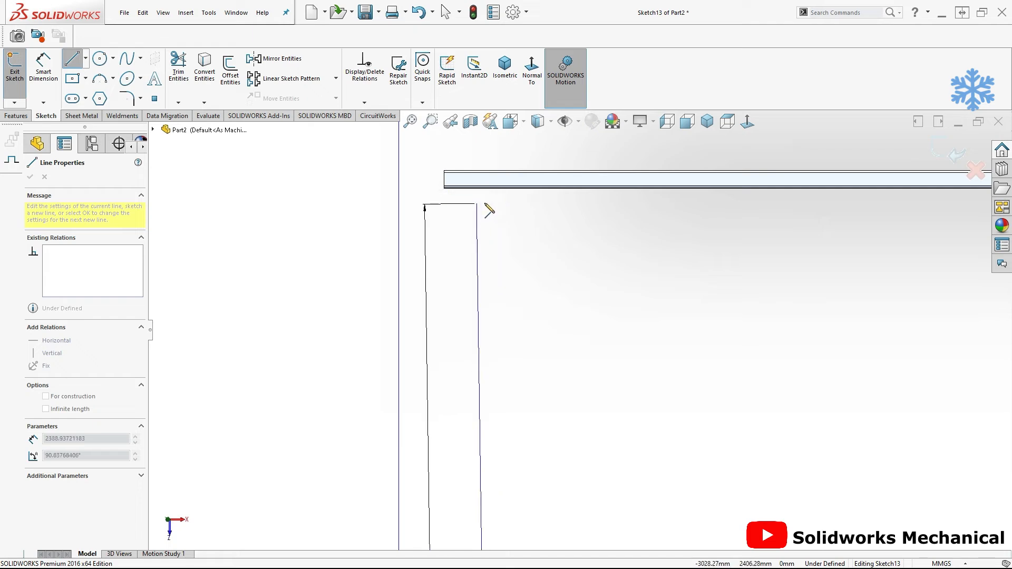
{"action": "scroll", "coordinate": [489, 208], "scroll_direction": "down", "scroll_amount": 2}
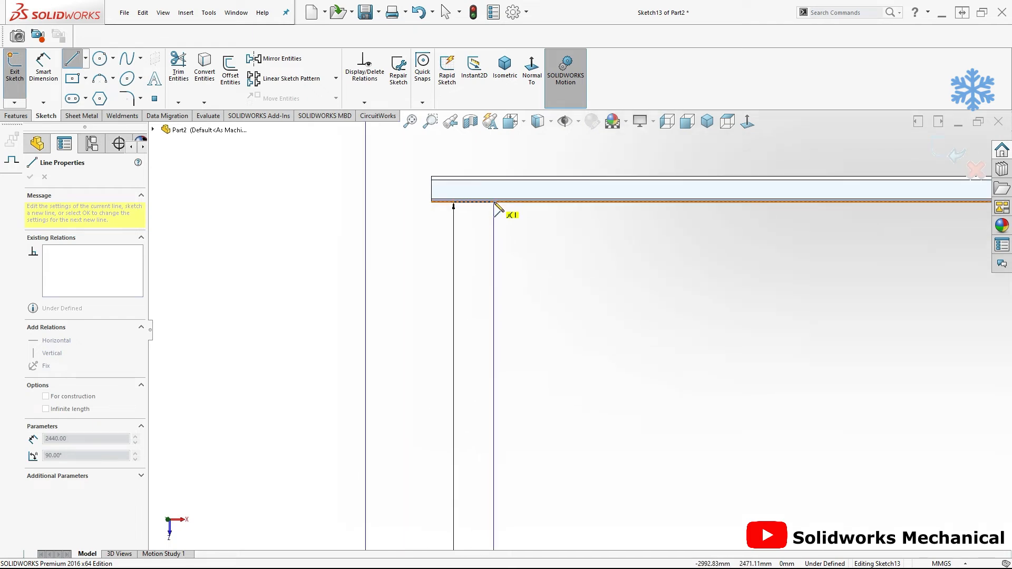
{"action": "left_click", "coordinate": [493, 202]}
{"action": "key", "text": "Escape"}
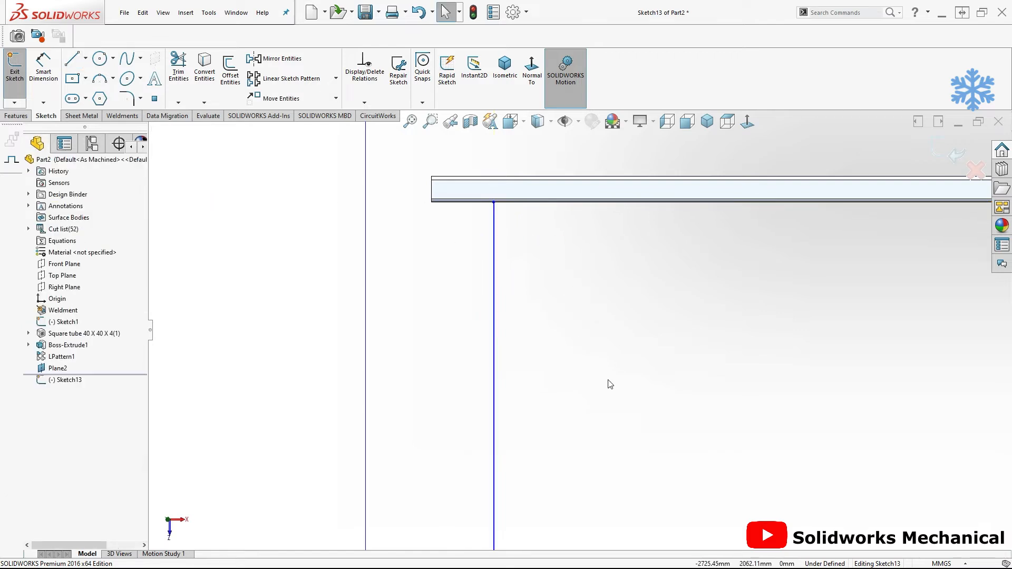
Dimension the line 150 mm from the second roof beam's free end and exit the sketch
{"action": "left_click", "coordinate": [494, 202]}
{"action": "left_click", "coordinate": [464, 150]}
{"action": "type", "text": "150"}
{"action": "key", "text": "Return"}
{"action": "key", "text": "f"}
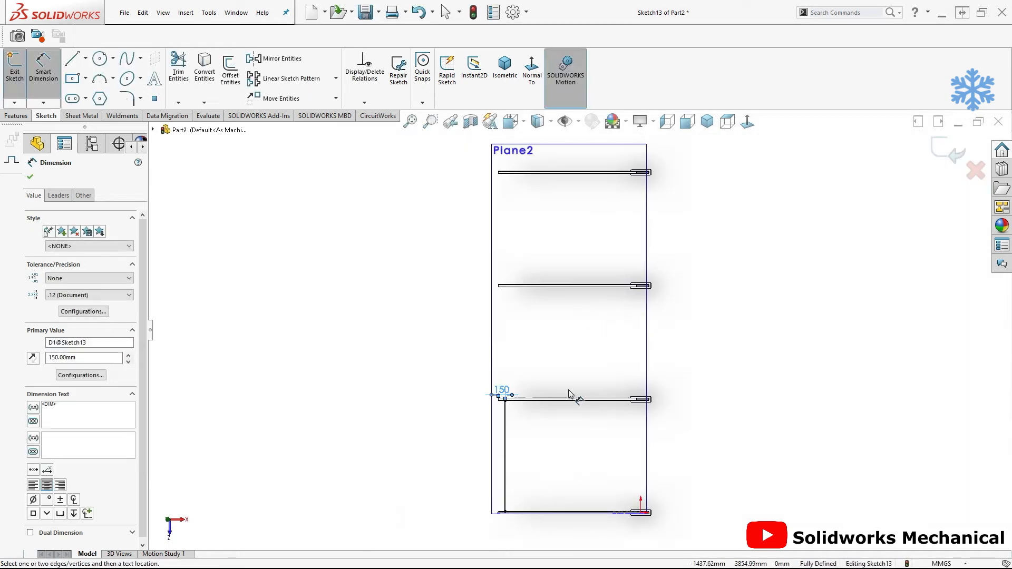
{"action": "key", "text": "Escape"}
{"action": "scroll", "coordinate": [585, 479], "scroll_direction": "down", "scroll_amount": 3}
{"action": "mouse_move", "coordinate": [615, 461]}
{"action": "middle_mouse_down"}
{"action": "mouse_move", "coordinate": [614, 324]}
{"action": "mouse_move", "coordinate": [578, 431]}
{"action": "mouse_move", "coordinate": [559, 328]}
{"action": "middle_mouse_up"}
{"action": "scroll", "coordinate": [555, 327], "scroll_direction": "down", "scroll_amount": 3}
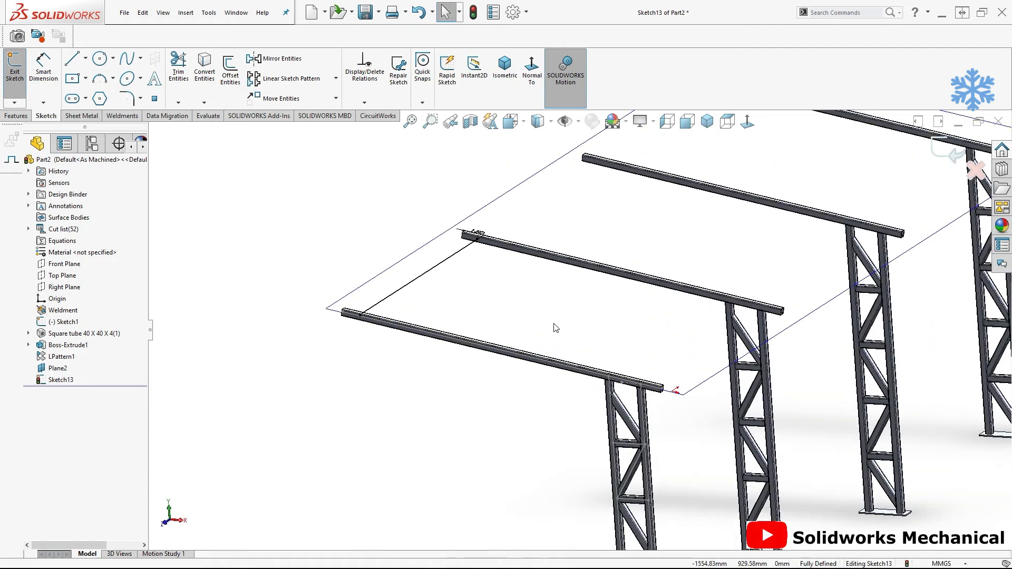
{"action": "left_click", "coordinate": [954, 153]}
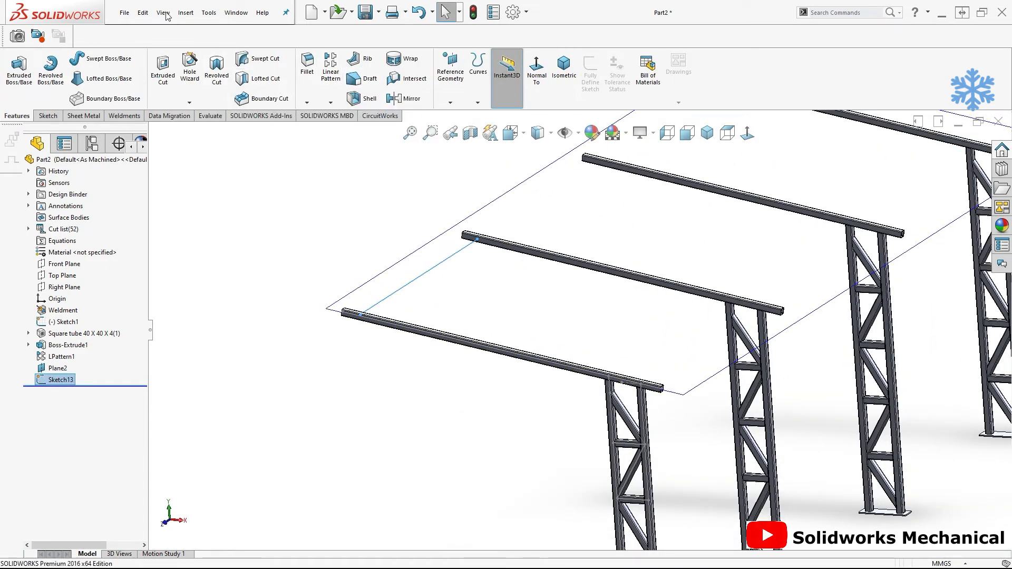
Add an iso square tube structural member, size 40 x 40 x 4, along the line between the first two beams
{"action": "left_click", "coordinate": [185, 12]}
{"action": "mouse_move", "coordinate": [232, 183]}
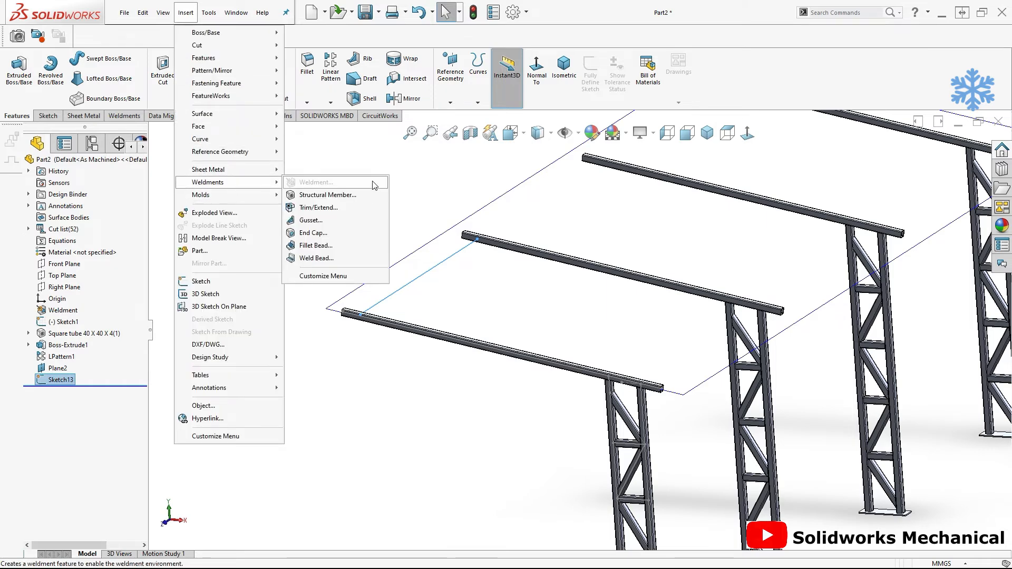
{"action": "left_click", "coordinate": [327, 195]}
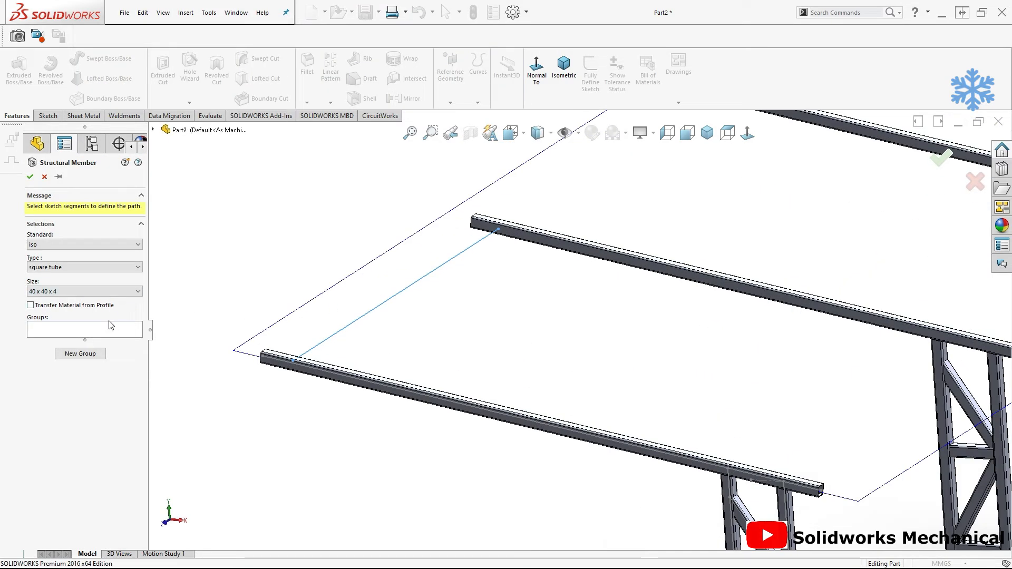
{"action": "left_click", "coordinate": [393, 299]}
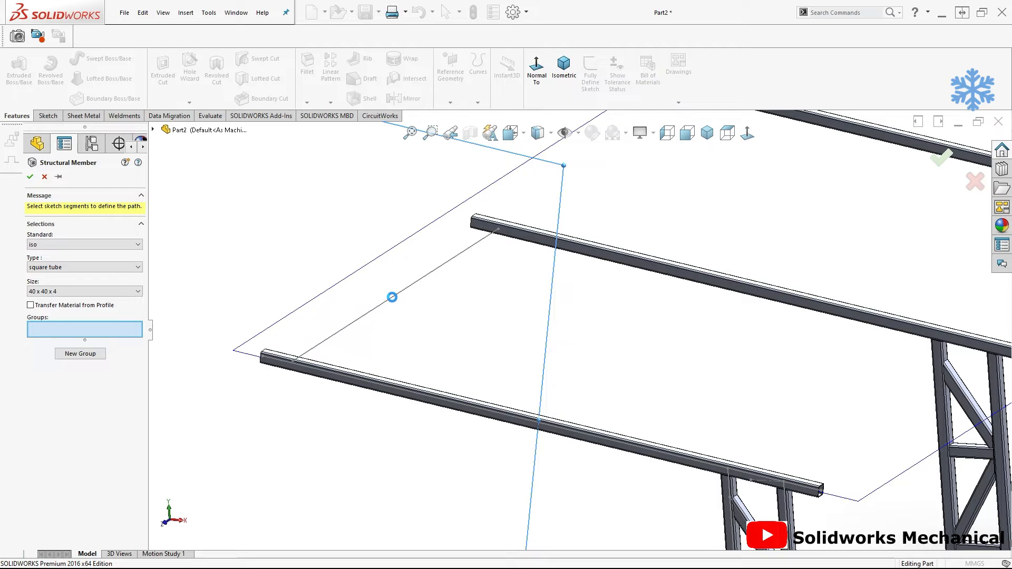
{"action": "middle_click_drag", "start_coordinate": [532, 307], "coordinate": [521, 282]}
{"action": "left_click", "coordinate": [940, 157]}
{"action": "scroll", "coordinate": [392, 349], "scroll_direction": "down", "scroll_amount": 3}
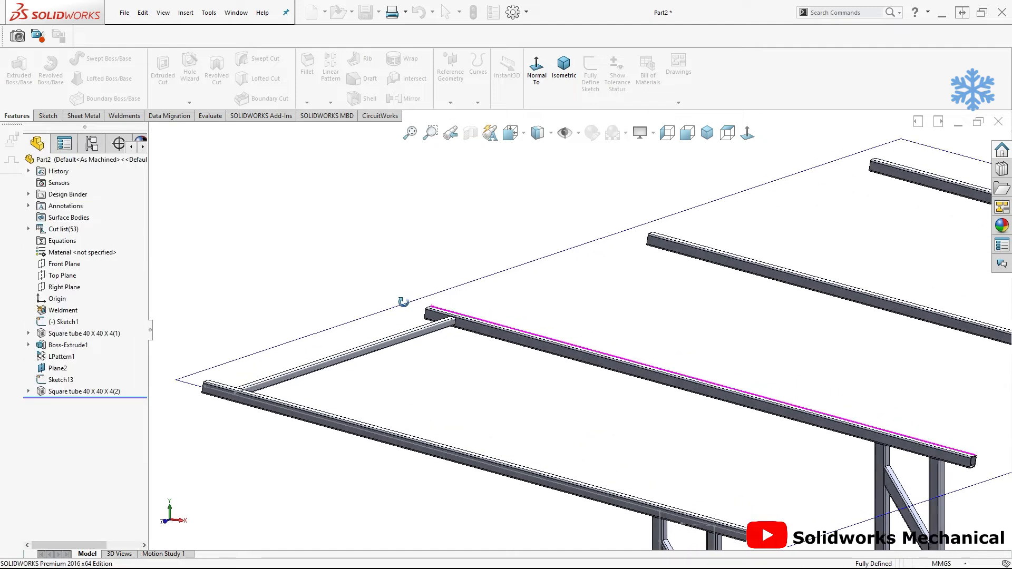
Start a linear pattern along the first roof beam's sketch line with 250 mm spacing
{"action": "left_click", "coordinate": [89, 394]}
{"action": "scroll", "coordinate": [319, 328], "scroll_direction": "up", "scroll_amount": 2}
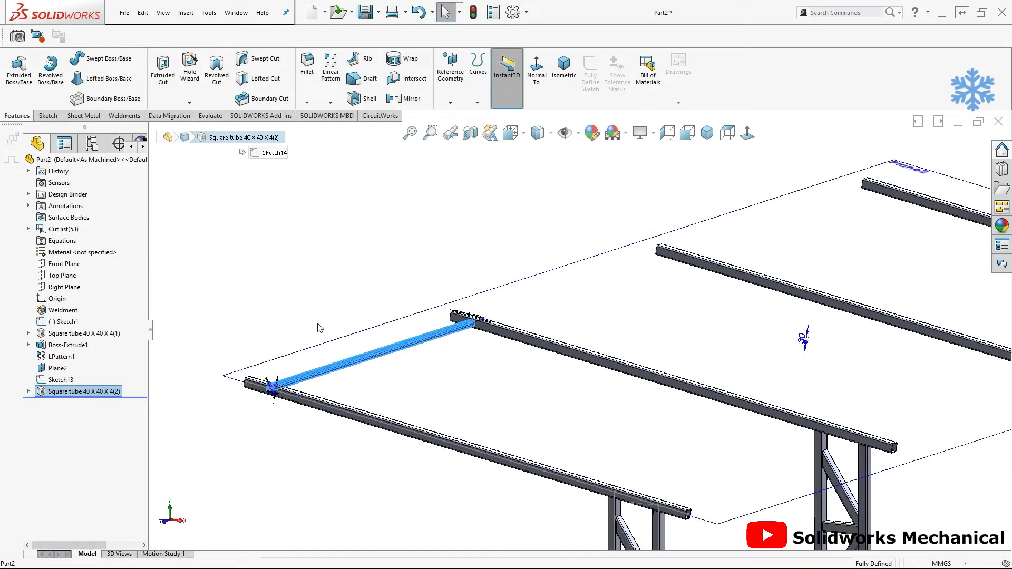
{"action": "middle_click_drag", "start_coordinate": [393, 345], "coordinate": [417, 364]}
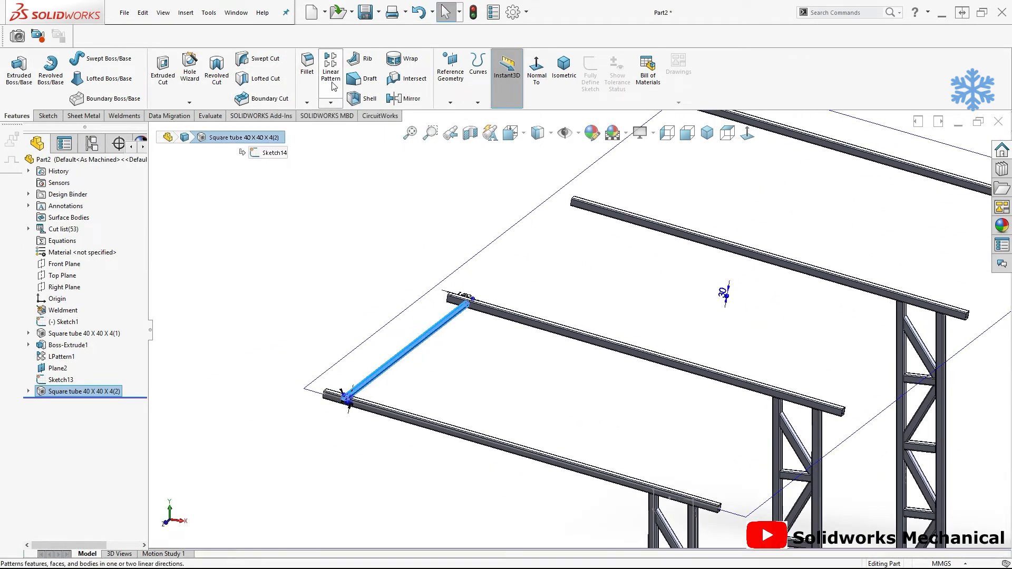
{"action": "left_click", "coordinate": [331, 66]}
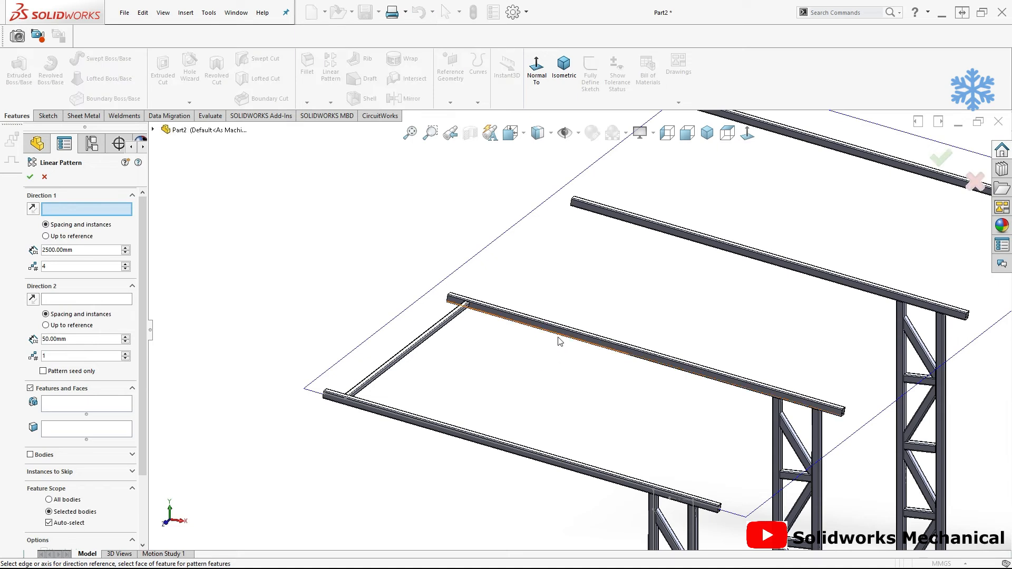
{"action": "left_click", "coordinate": [441, 429]}
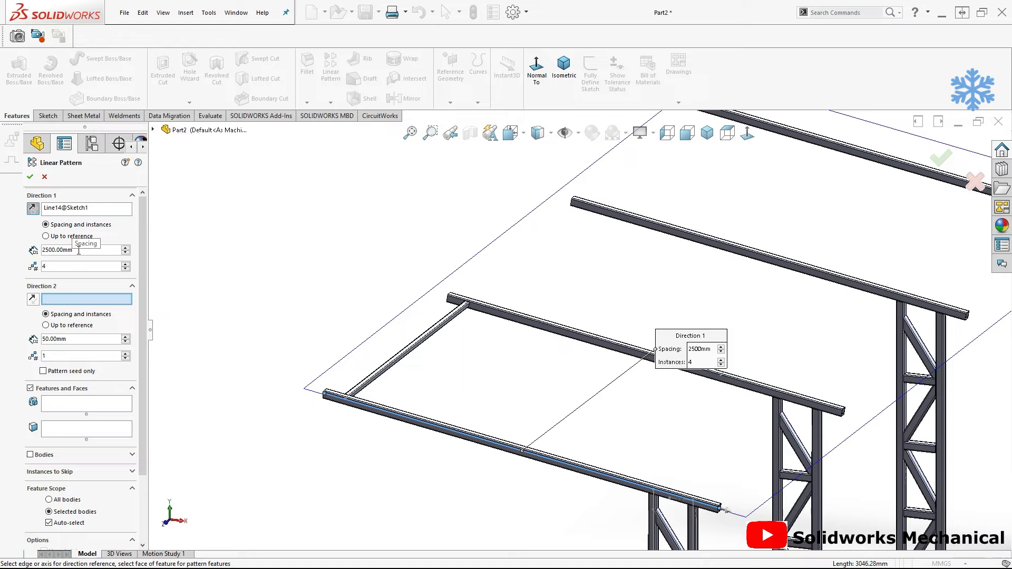
{"action": "type", "text": "25."}
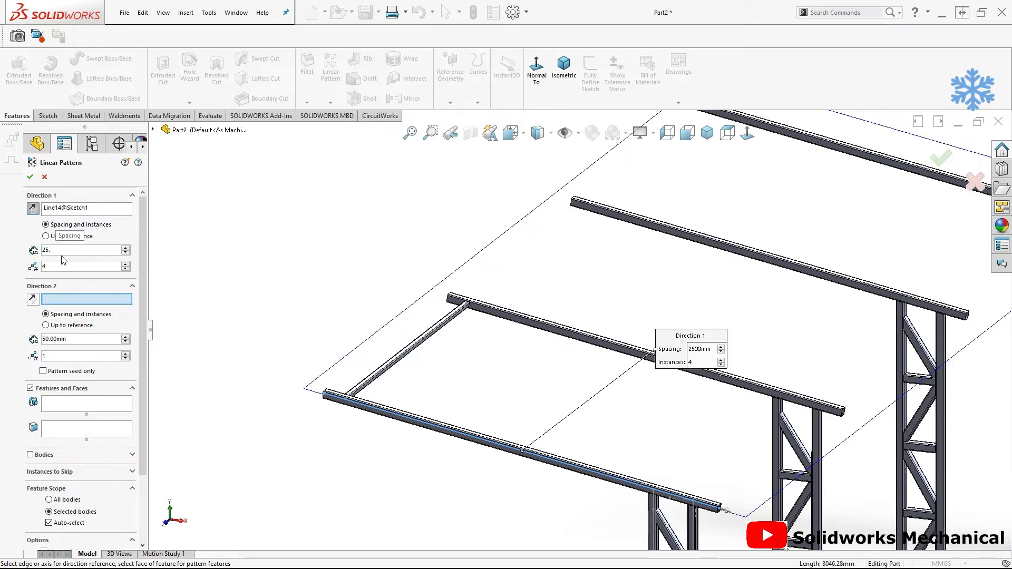
{"action": "key", "text": "BackSpace"}
{"action": "type", "text": "0"}
{"action": "key", "text": "Return"}
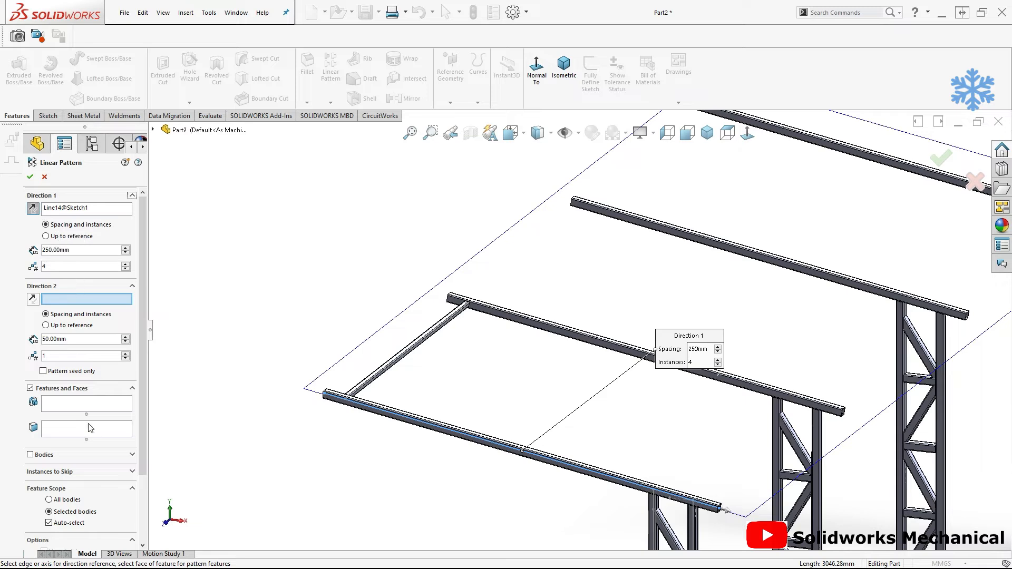
Pattern the cross tube as a body with 12 instances across the first bay
{"action": "left_click", "coordinate": [30, 455]}
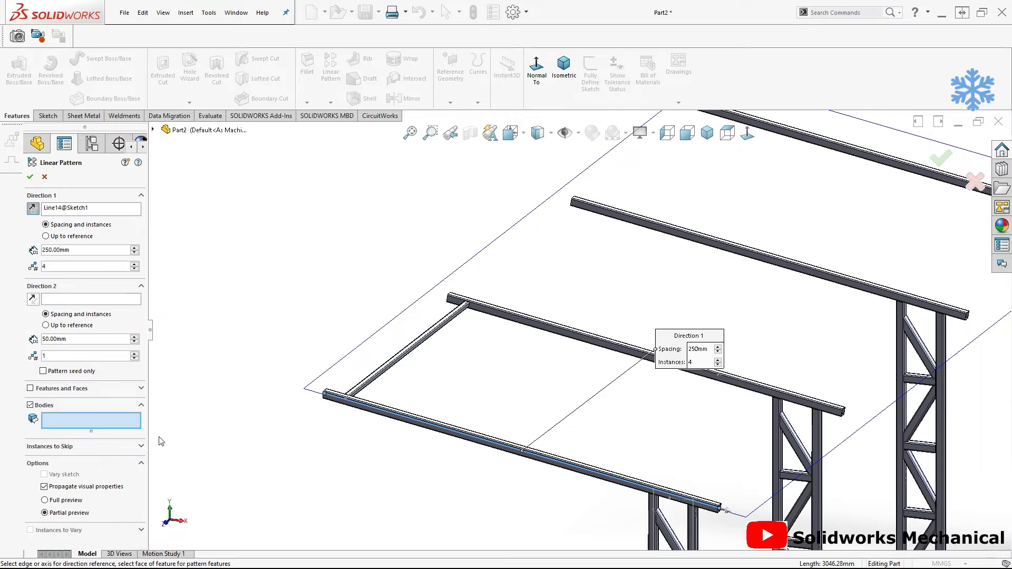
{"action": "left_click", "coordinate": [394, 367]}
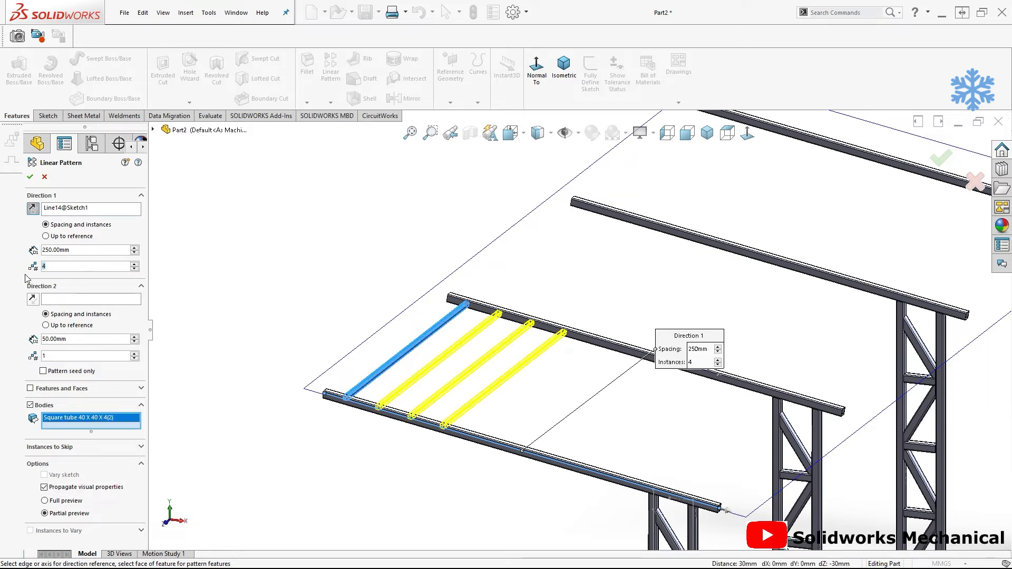
{"action": "key", "text": "Return"}
{"action": "middle_click_drag", "start_coordinate": [375, 258], "coordinate": [406, 264]}
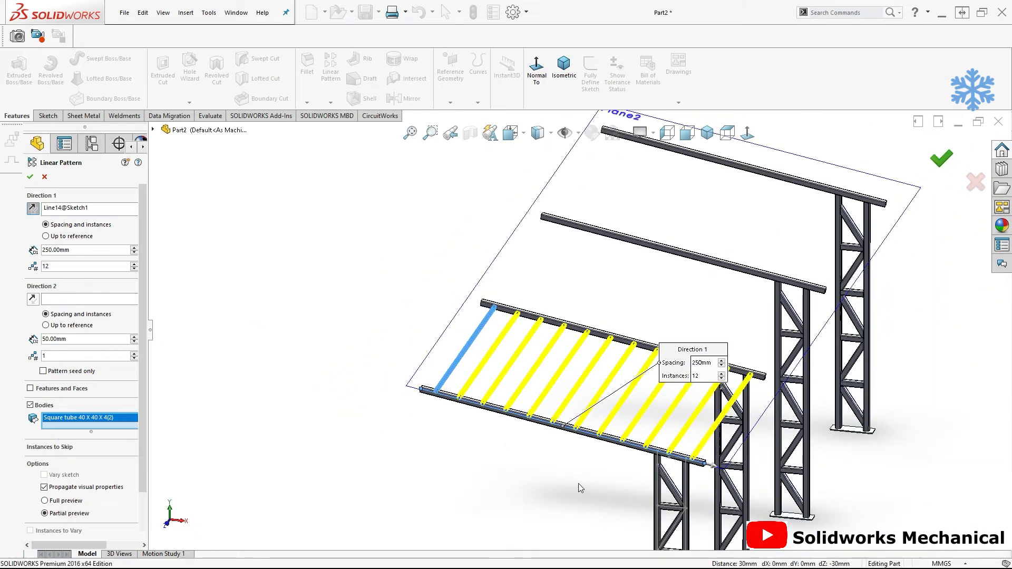
{"action": "key", "text": "Return"}
Examine the patterned cross tubes between the first two roof beams from several angles and distances
{"action": "mouse_move", "coordinate": [552, 458]}
{"action": "middle_mouse_down"}
{"action": "mouse_move", "coordinate": [513, 438]}
{"action": "mouse_move", "coordinate": [537, 453]}
{"action": "middle_mouse_up"}
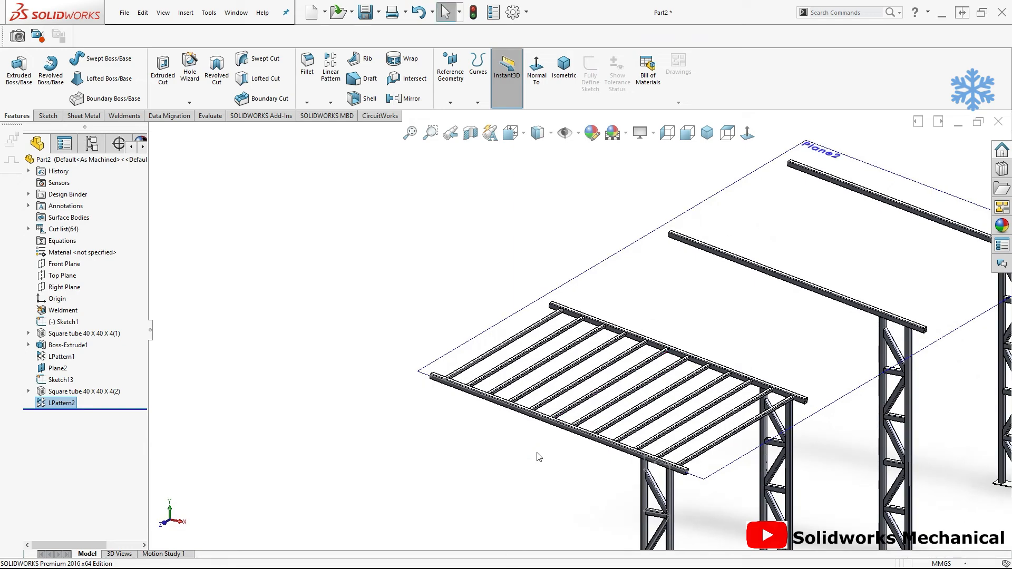
{"action": "scroll", "coordinate": [429, 441], "scroll_direction": "up", "scroll_amount": 2}
{"action": "scroll", "coordinate": [365, 327], "scroll_direction": "down", "scroll_amount": 5}
{"action": "scroll", "coordinate": [499, 266], "scroll_direction": "up", "scroll_amount": 3}
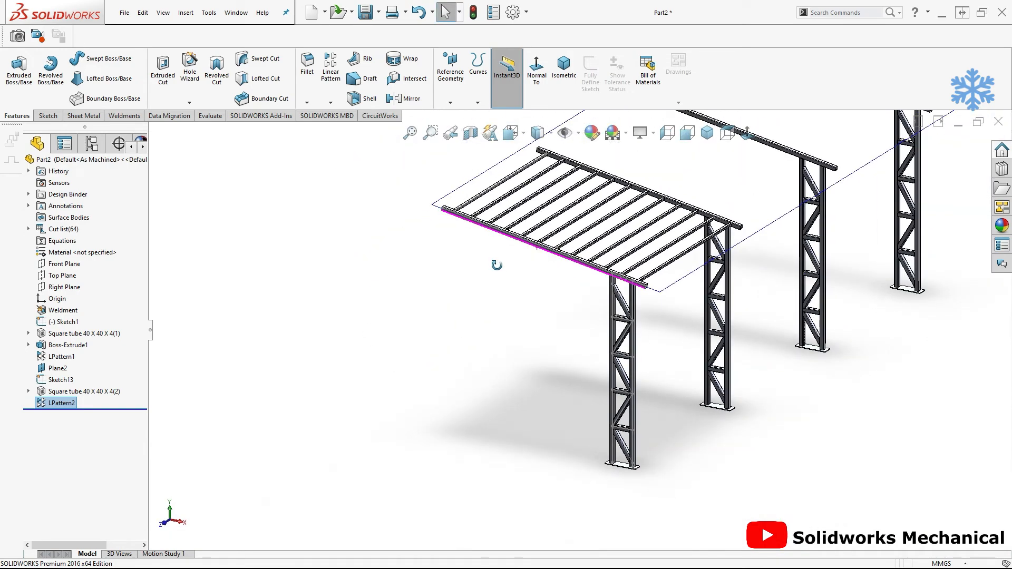
{"action": "scroll", "coordinate": [594, 224], "scroll_direction": "up", "scroll_amount": 2}
{"action": "scroll", "coordinate": [546, 263], "scroll_direction": "down", "scroll_amount": 5}
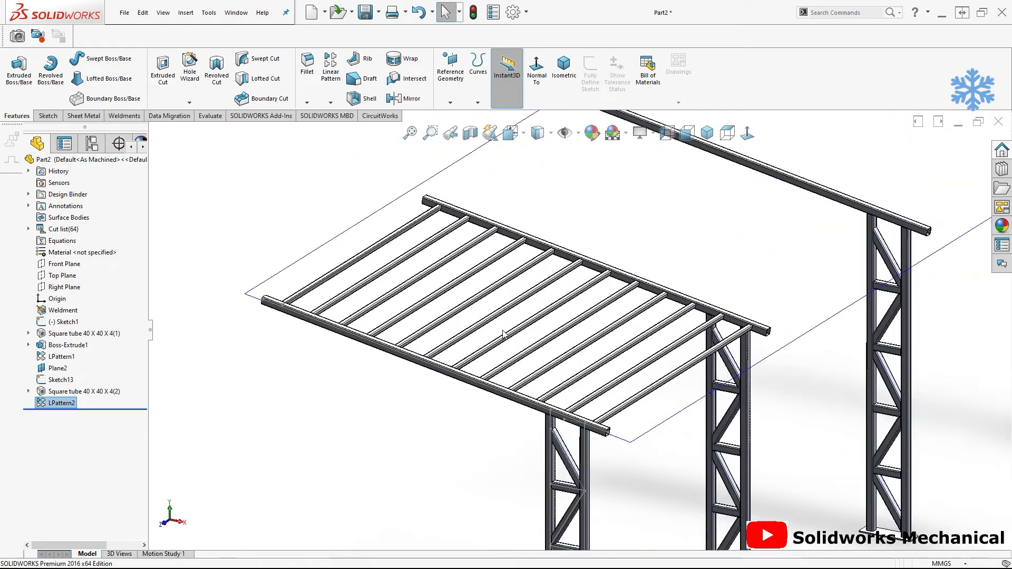
{"action": "scroll", "coordinate": [388, 363], "scroll_direction": "down", "scroll_amount": 2}
{"action": "middle_click_drag", "start_coordinate": [409, 342], "coordinate": [327, 356]}
Reopen the cross tube's line sketch for editing and view it face-on
{"action": "left_click", "coordinate": [69, 391]}
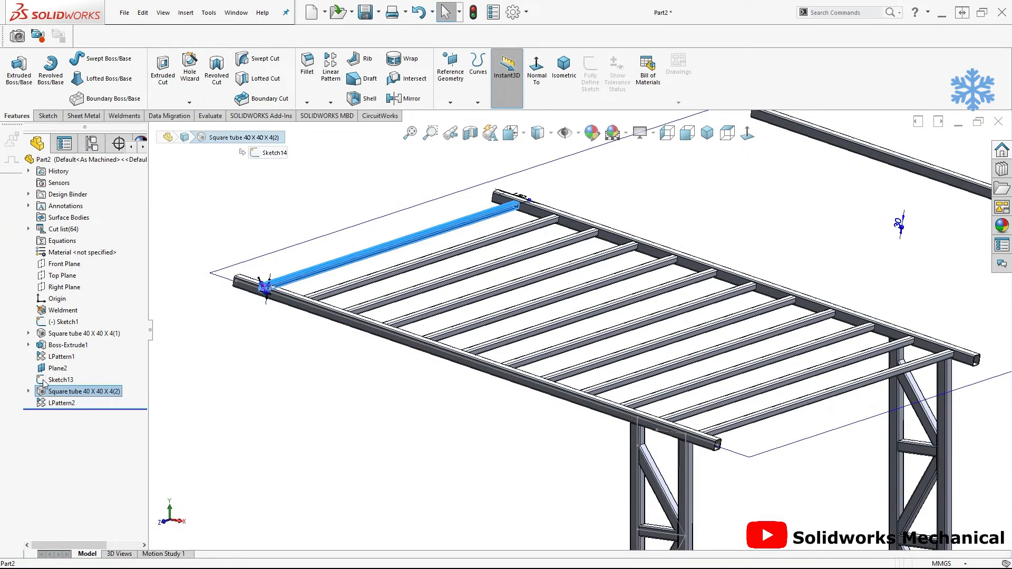
{"action": "left_click", "coordinate": [61, 380]}
{"action": "left_click", "coordinate": [51, 352]}
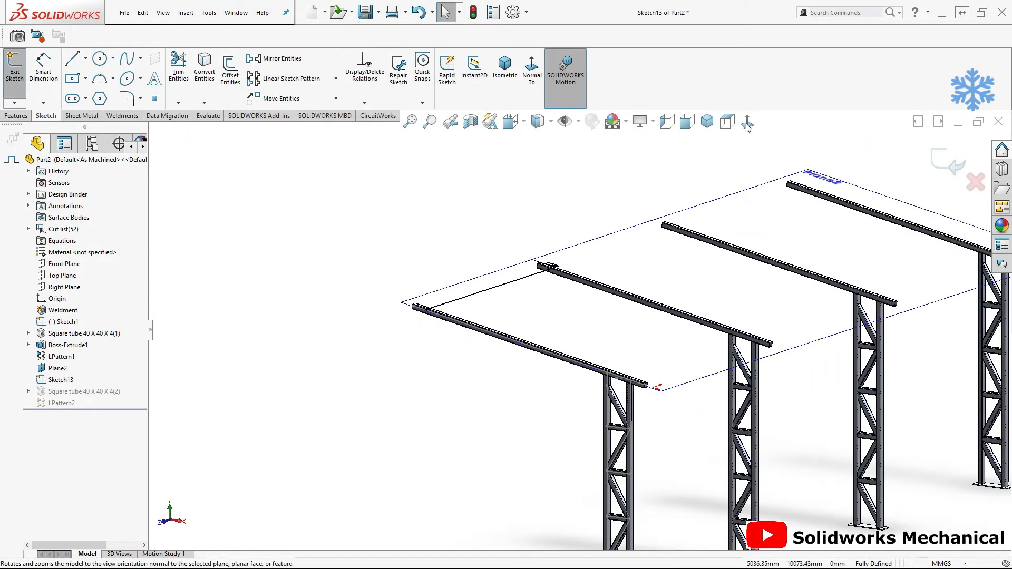
{"action": "scroll", "coordinate": [595, 245], "scroll_direction": "down", "scroll_amount": 3}
{"action": "scroll", "coordinate": [596, 245], "scroll_direction": "up", "scroll_amount": 6}
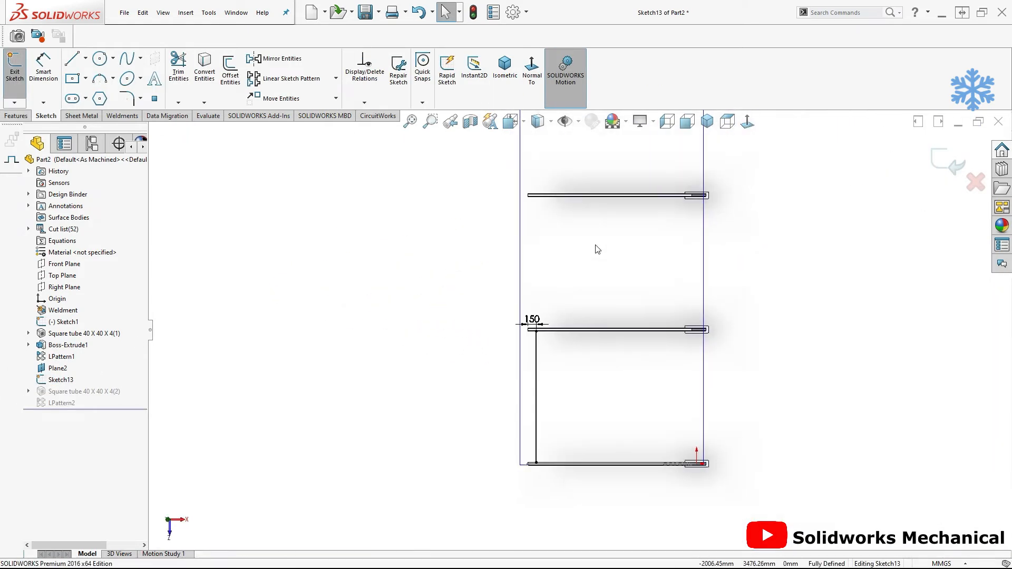
{"action": "scroll", "coordinate": [596, 239], "scroll_direction": "down", "scroll_amount": 4}
Sketch a vertical line about 2440 mm long across the second bay, continuing the existing line between the second and third roof beams
{"action": "left_click", "coordinate": [625, 326]}
{"action": "key", "text": "l"}
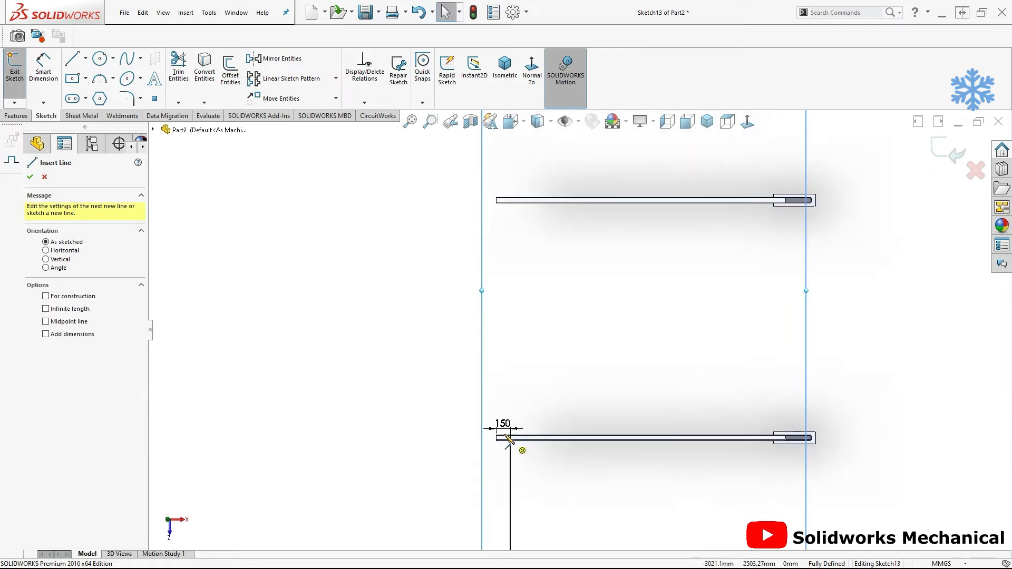
{"action": "scroll", "coordinate": [520, 449], "scroll_direction": "down", "scroll_amount": 5}
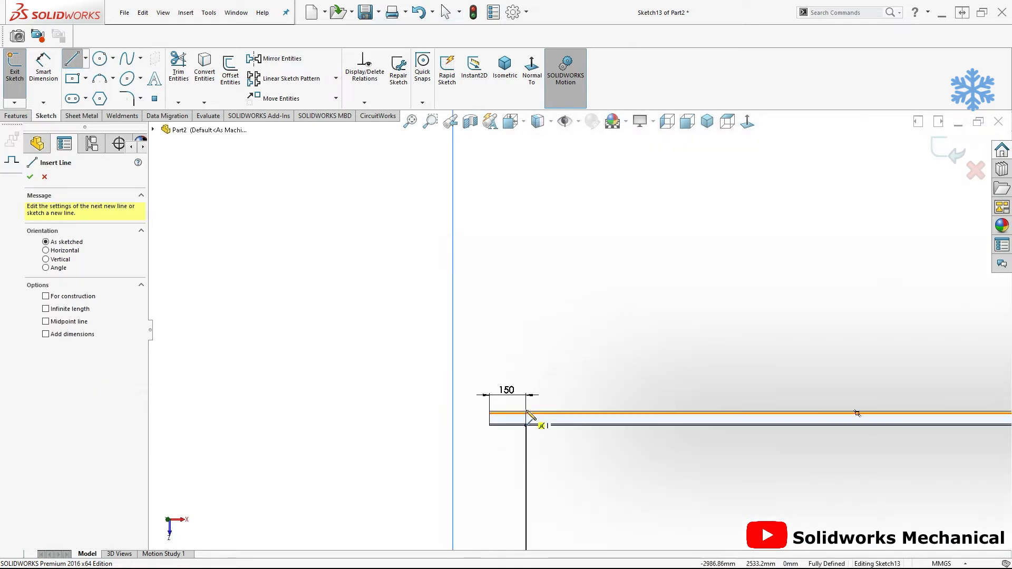
{"action": "scroll", "coordinate": [529, 417], "scroll_direction": "down", "scroll_amount": 2}
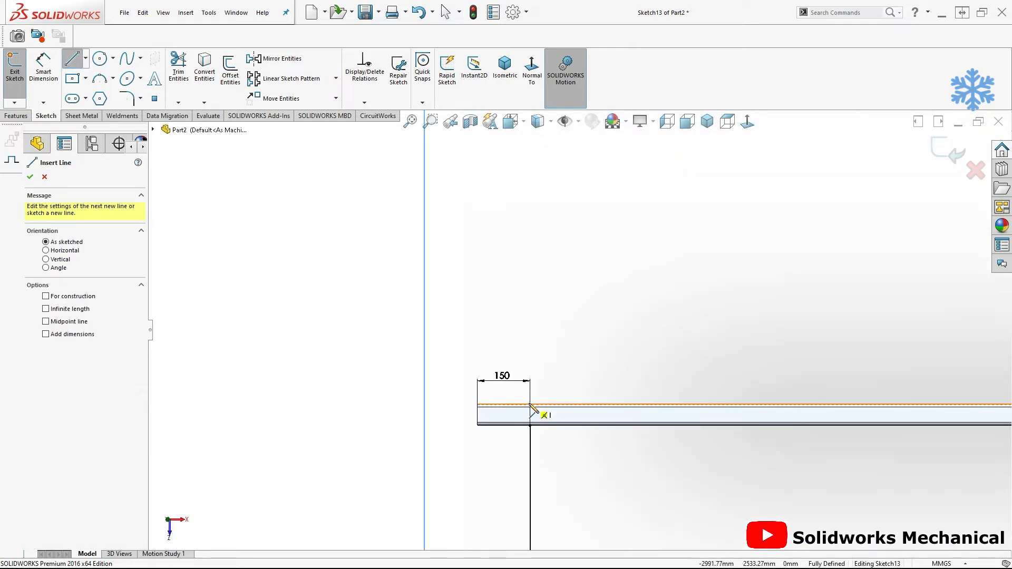
{"action": "left_click", "coordinate": [529, 405]}
{"action": "scroll", "coordinate": [542, 226], "scroll_direction": "up", "scroll_amount": 4}
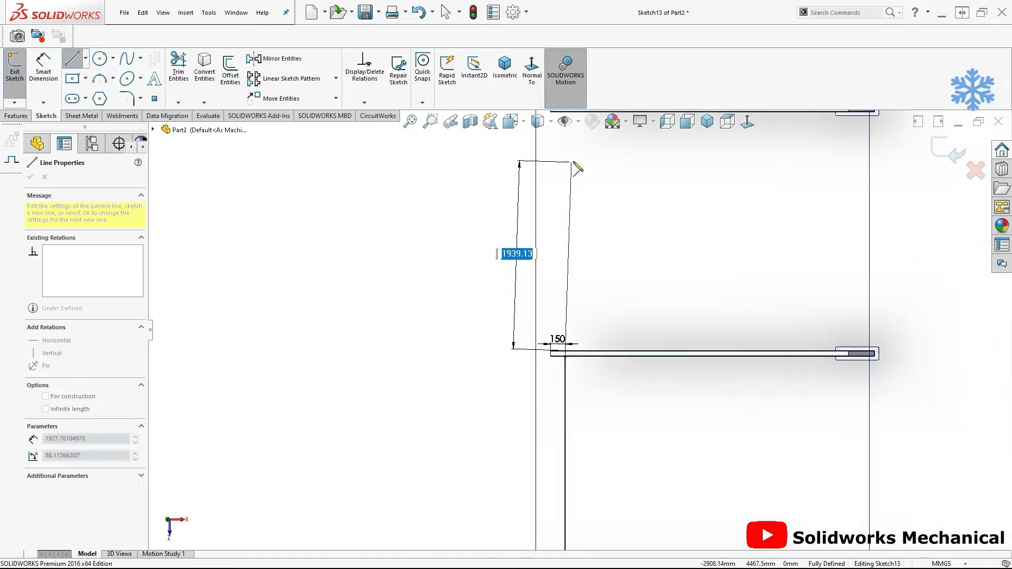
{"action": "scroll", "coordinate": [578, 158], "scroll_direction": "up", "scroll_amount": 2}
{"action": "scroll", "coordinate": [573, 163], "scroll_direction": "down", "scroll_amount": 4}
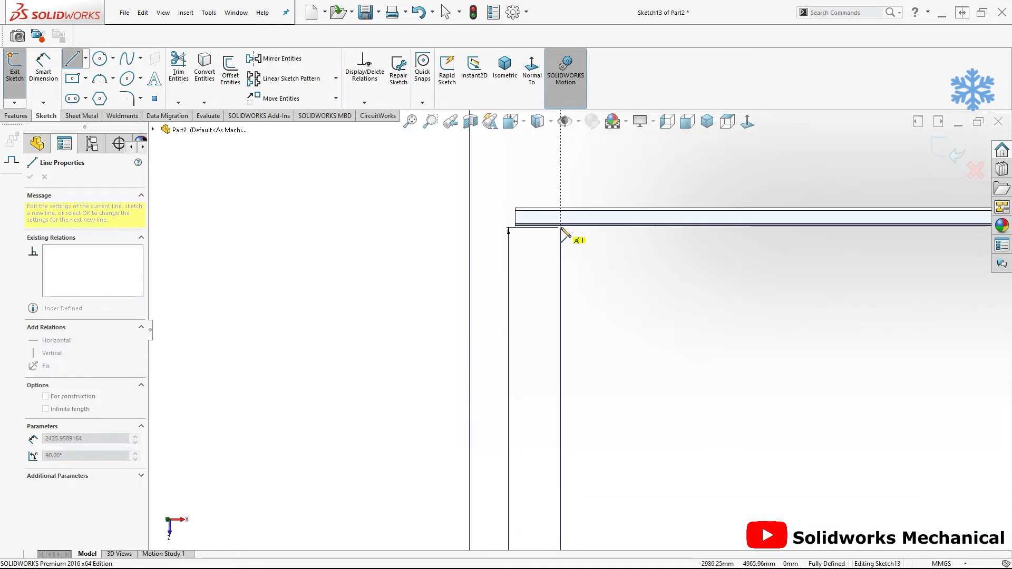
{"action": "left_click", "coordinate": [562, 227]}
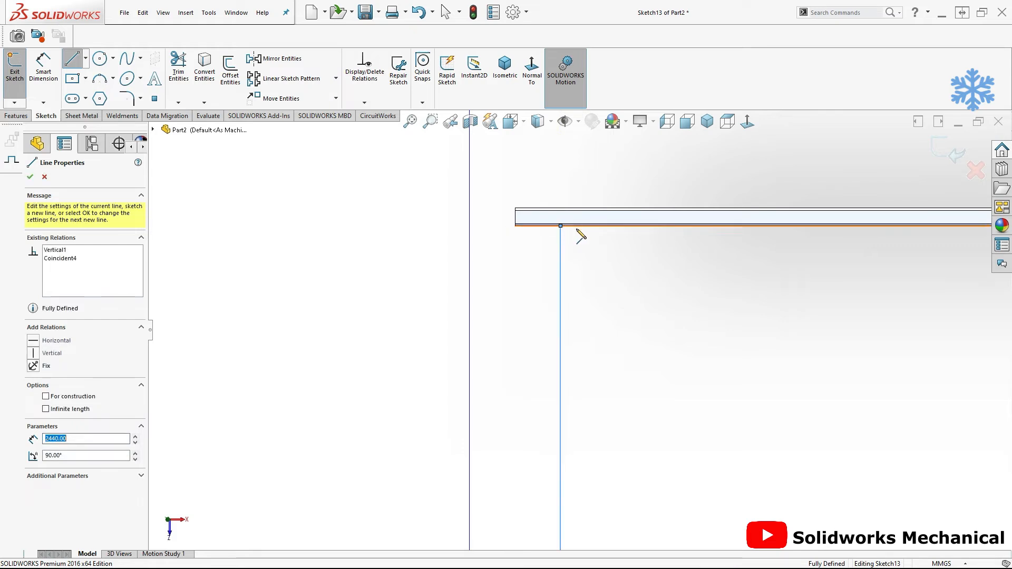
{"action": "key", "text": "Escape"}
Sketch a vertical line about 2440 mm long across the last bay, from the fourth roof beam to the third
{"action": "scroll", "coordinate": [589, 215], "scroll_direction": "up", "scroll_amount": 1}
{"action": "scroll", "coordinate": [589, 215], "scroll_direction": "up", "scroll_amount": 10}
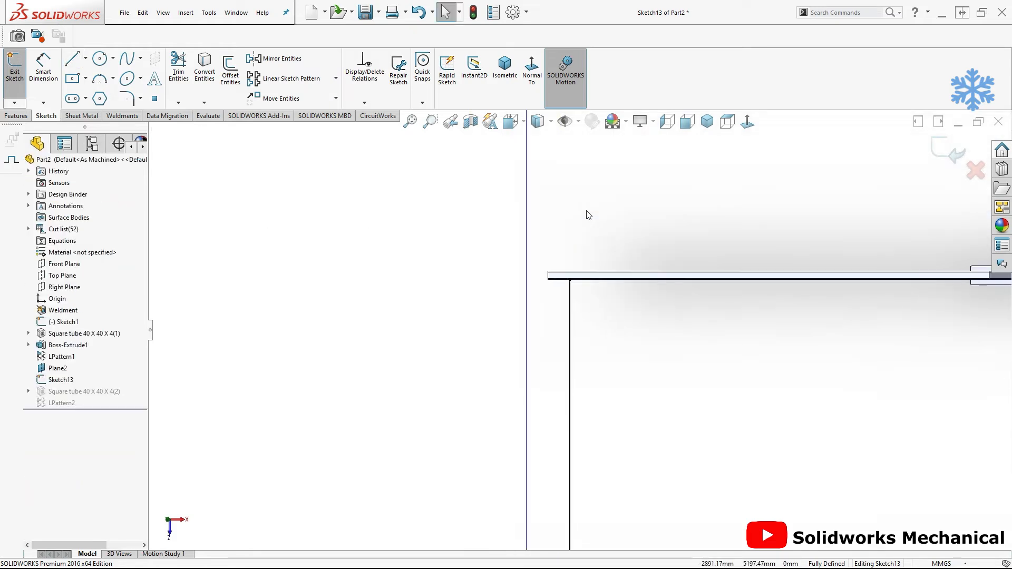
{"action": "scroll", "coordinate": [581, 262], "scroll_direction": "down", "scroll_amount": 5}
{"action": "scroll", "coordinate": [581, 265], "scroll_direction": "down", "scroll_amount": 3}
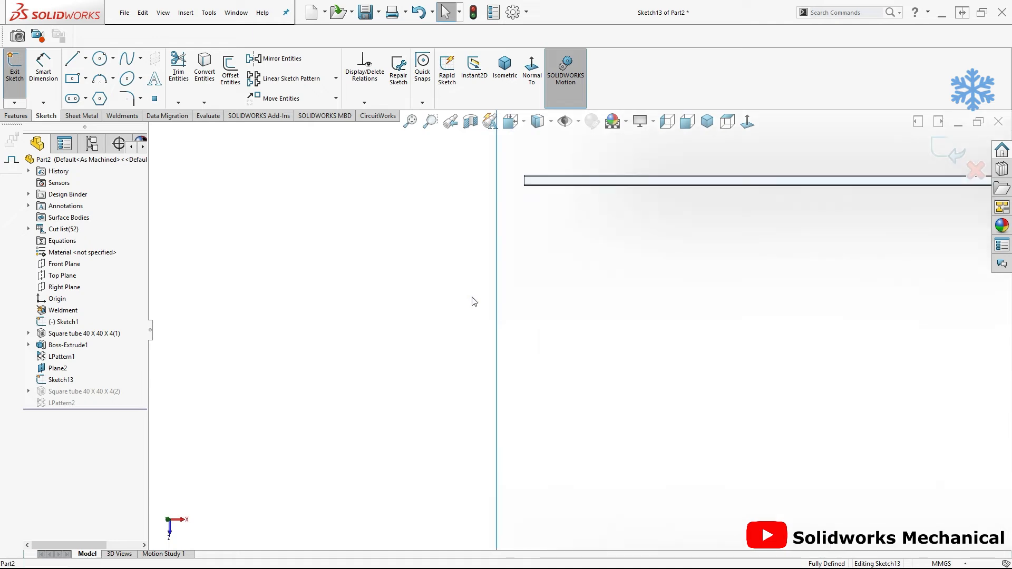
{"action": "key", "text": "l"}
{"action": "scroll", "coordinate": [554, 204], "scroll_direction": "down", "scroll_amount": 2}
{"action": "scroll", "coordinate": [560, 207], "scroll_direction": "down", "scroll_amount": 1}
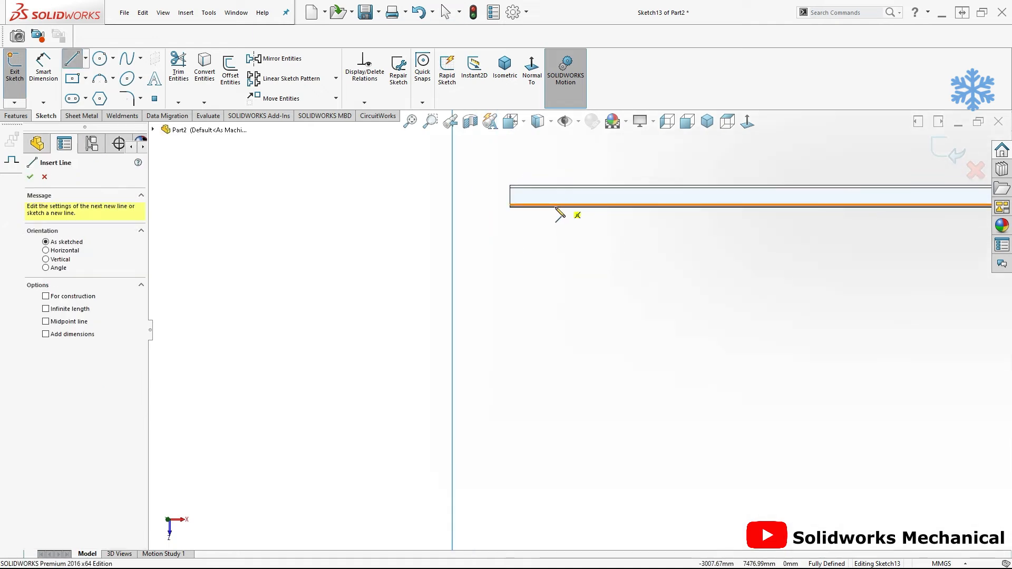
{"action": "left_click", "coordinate": [552, 209]}
{"action": "scroll", "coordinate": [571, 368], "scroll_direction": "up", "scroll_amount": 4}
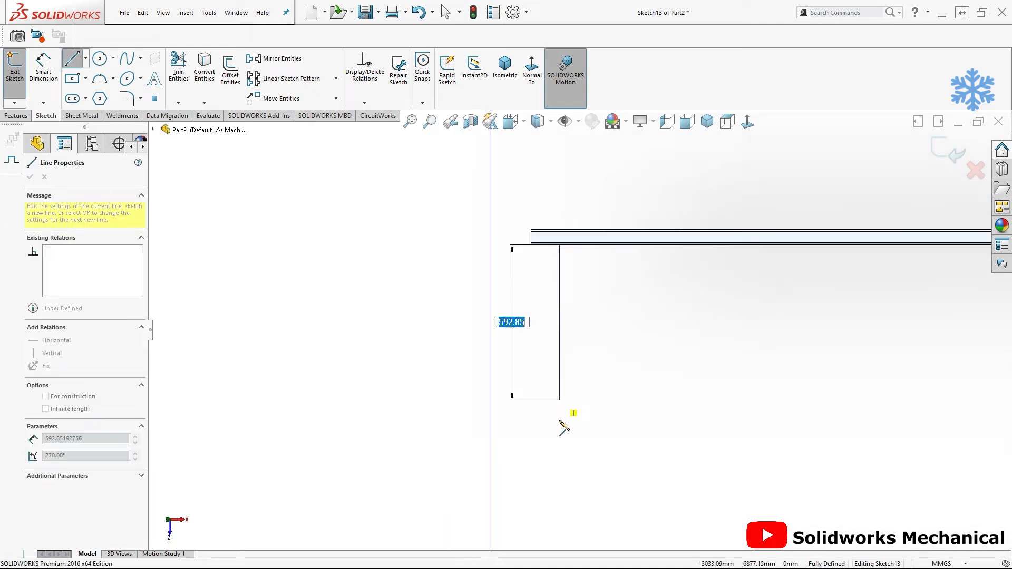
{"action": "scroll", "coordinate": [569, 492], "scroll_direction": "up", "scroll_amount": 3}
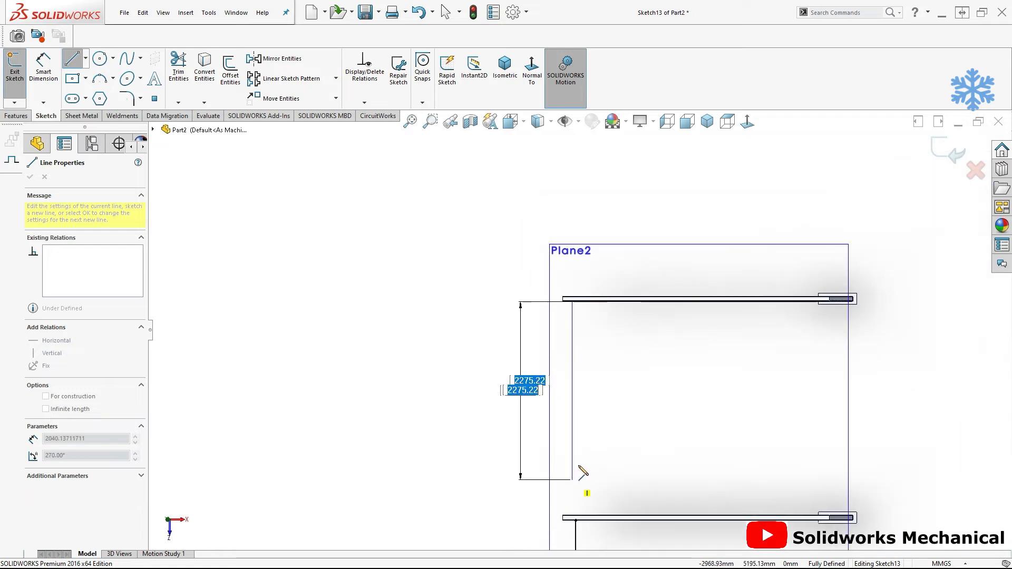
{"action": "scroll", "coordinate": [582, 448], "scroll_direction": "down", "scroll_amount": 3}
{"action": "scroll", "coordinate": [583, 438], "scroll_direction": "down", "scroll_amount": 3}
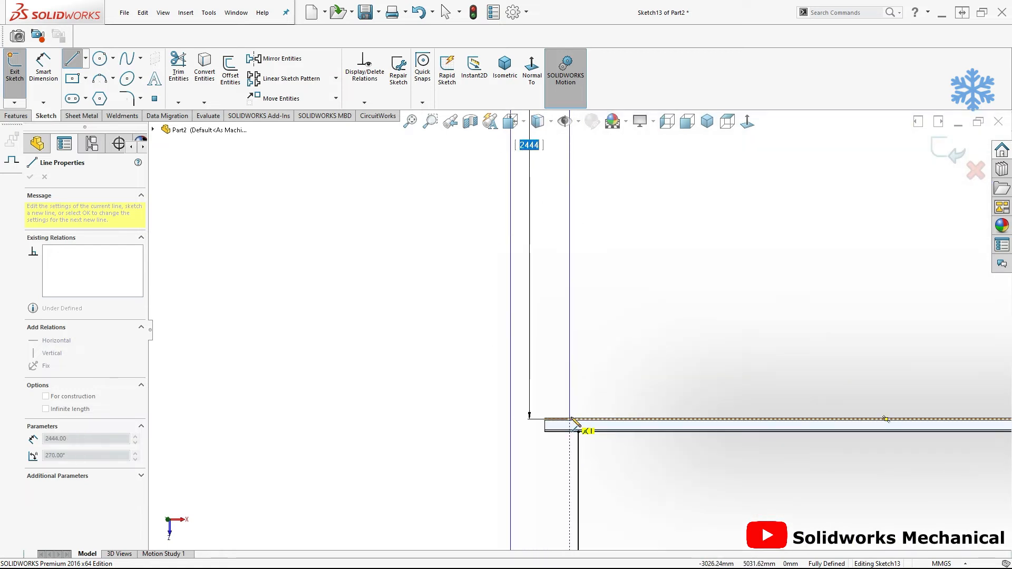
{"action": "scroll", "coordinate": [573, 420], "scroll_direction": "down", "scroll_amount": 3}
{"action": "left_click", "coordinate": [569, 403]}
{"action": "key", "text": "Escape"}
Make the last bay's line collinear with the second bay's line, and rebuild the model out of the sketch
{"action": "left_click", "coordinate": [567, 368]}
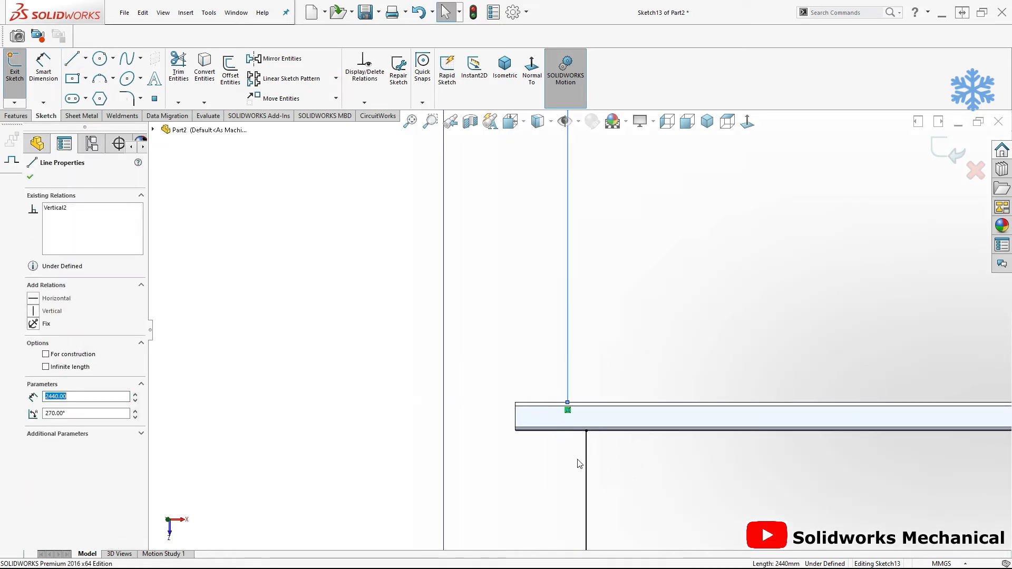
{"action": "left_click", "coordinate": [585, 465], "text": "ctrl"}
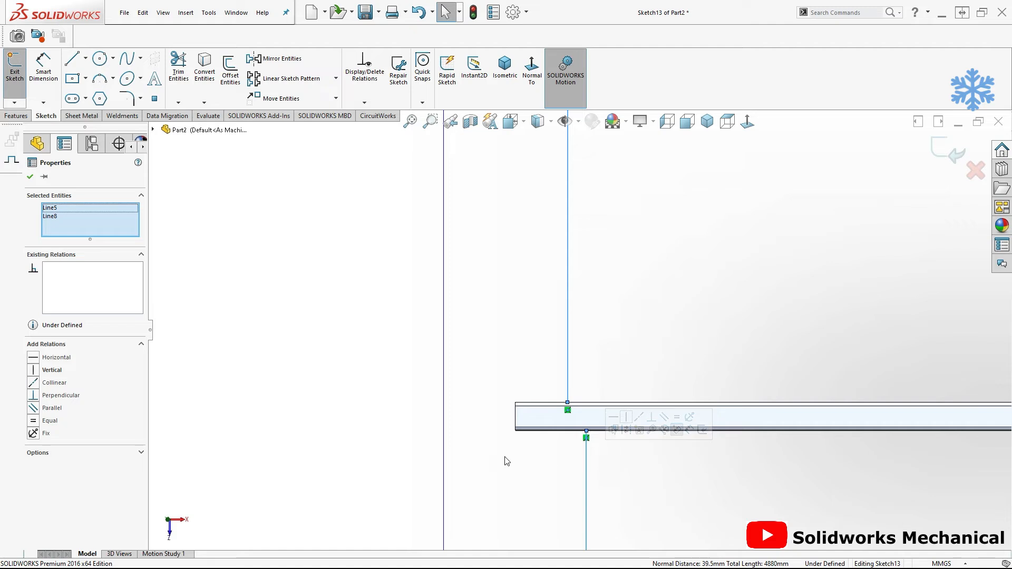
{"action": "left_click", "coordinate": [54, 382]}
{"action": "left_click", "coordinate": [490, 357]}
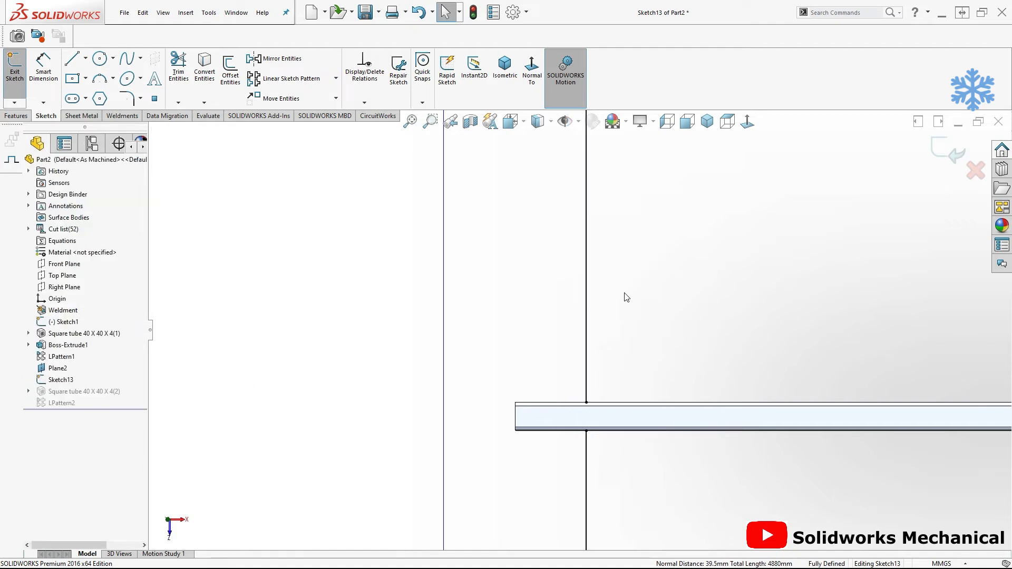
{"action": "key", "text": "f"}
{"action": "scroll", "coordinate": [497, 345], "scroll_direction": "down", "scroll_amount": 6}
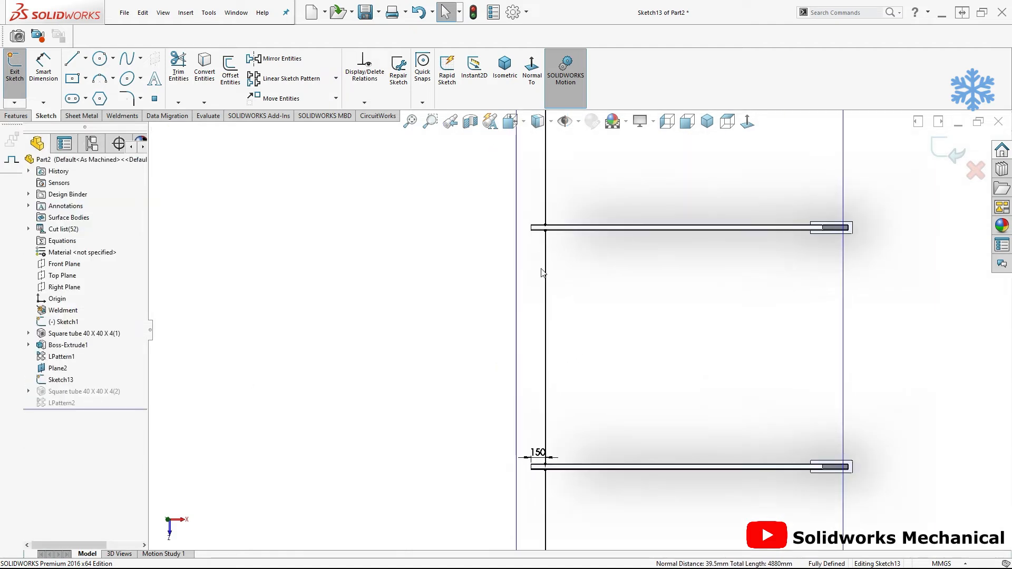
{"action": "key", "text": "ctrl+b"}
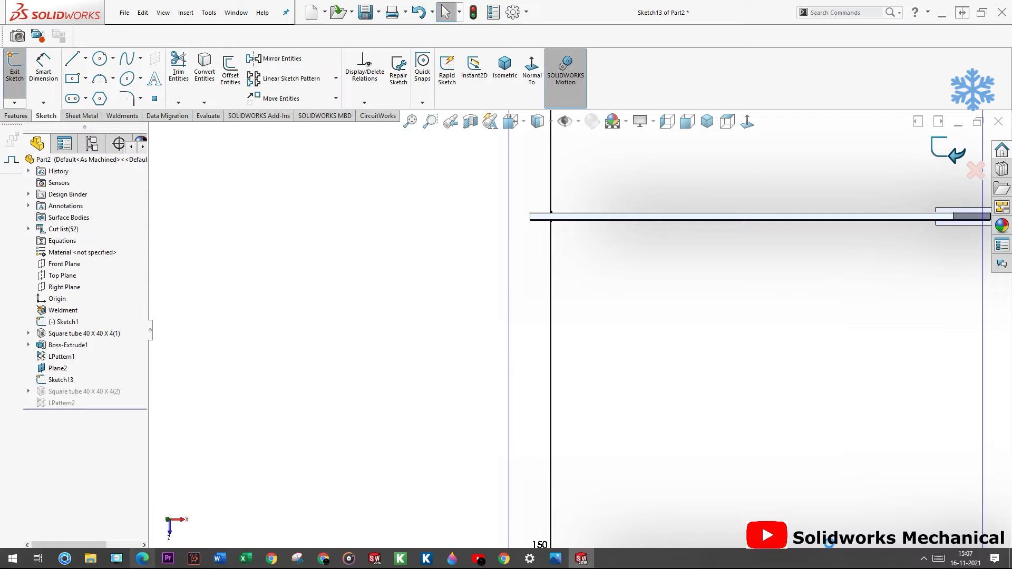
Add the two new sketch lines as path segments to the 40 x 40 x 4 cross-tube structural member
{"action": "left_click", "coordinate": [82, 393]}
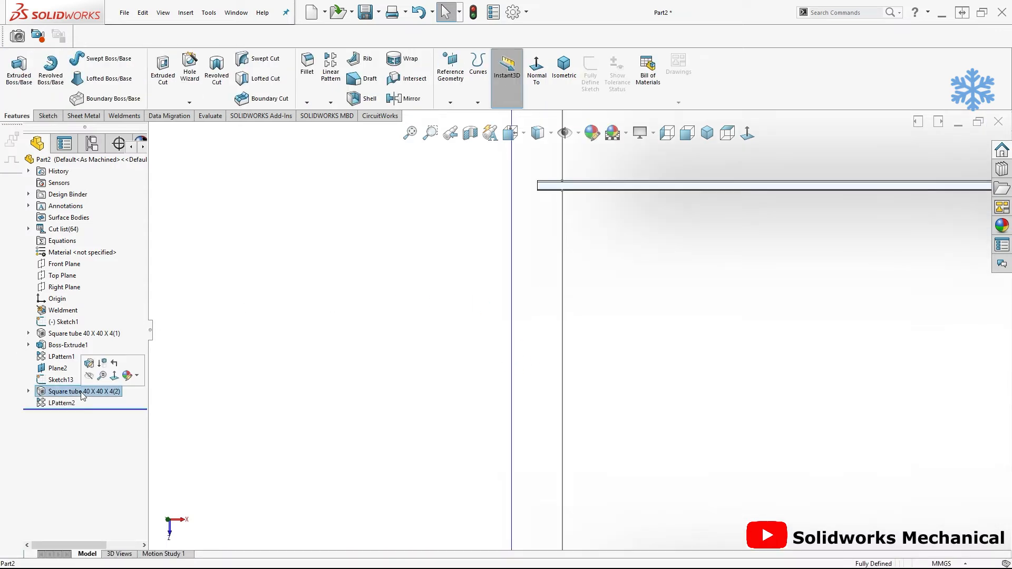
{"action": "left_click", "coordinate": [88, 365]}
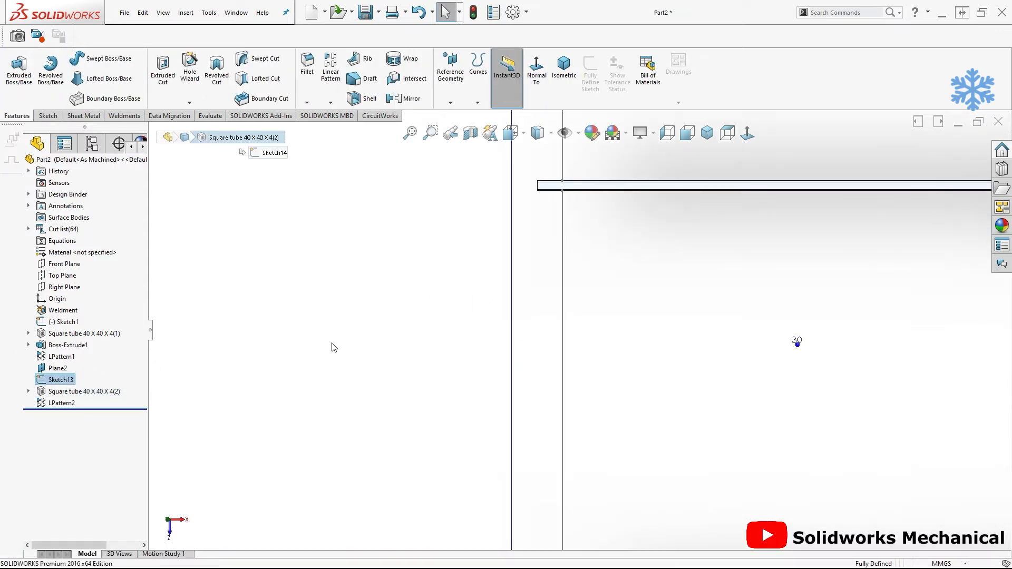
{"action": "left_click", "coordinate": [563, 329]}
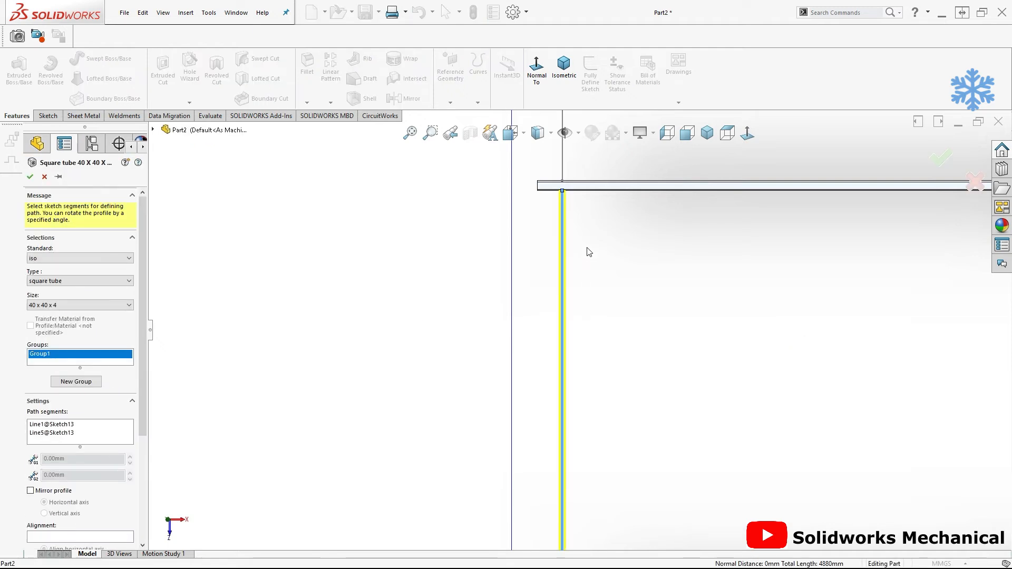
{"action": "scroll", "coordinate": [587, 251], "scroll_direction": "up", "scroll_amount": 3}
{"action": "scroll", "coordinate": [637, 239], "scroll_direction": "up", "scroll_amount": 2}
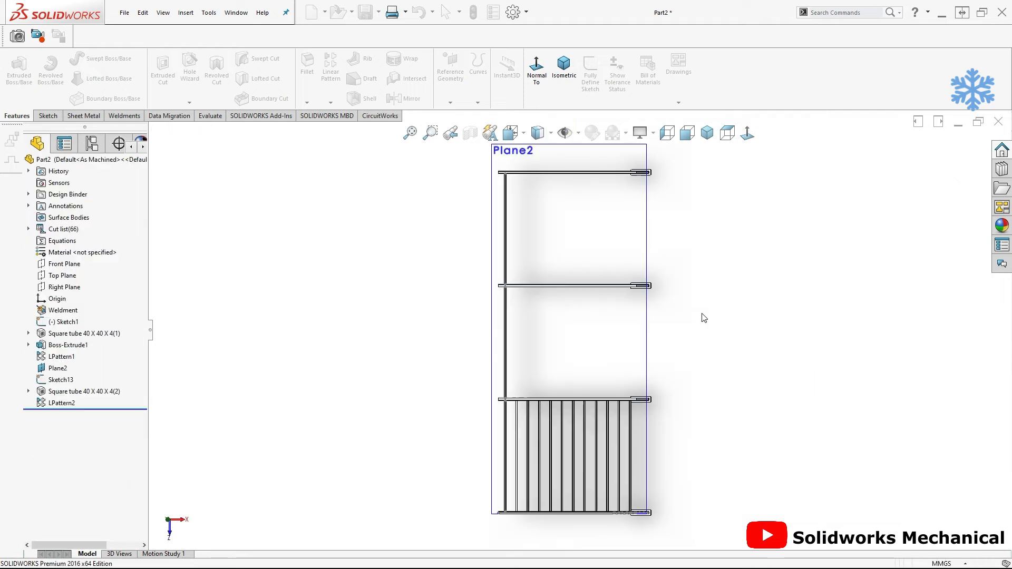
{"action": "left_click", "coordinate": [67, 391]}
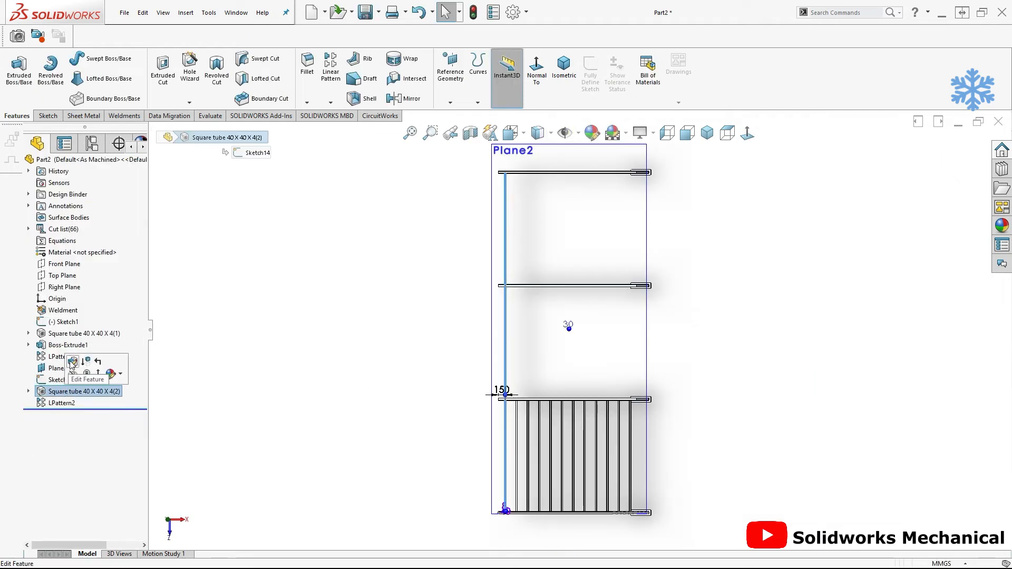
{"action": "left_click", "coordinate": [72, 362]}
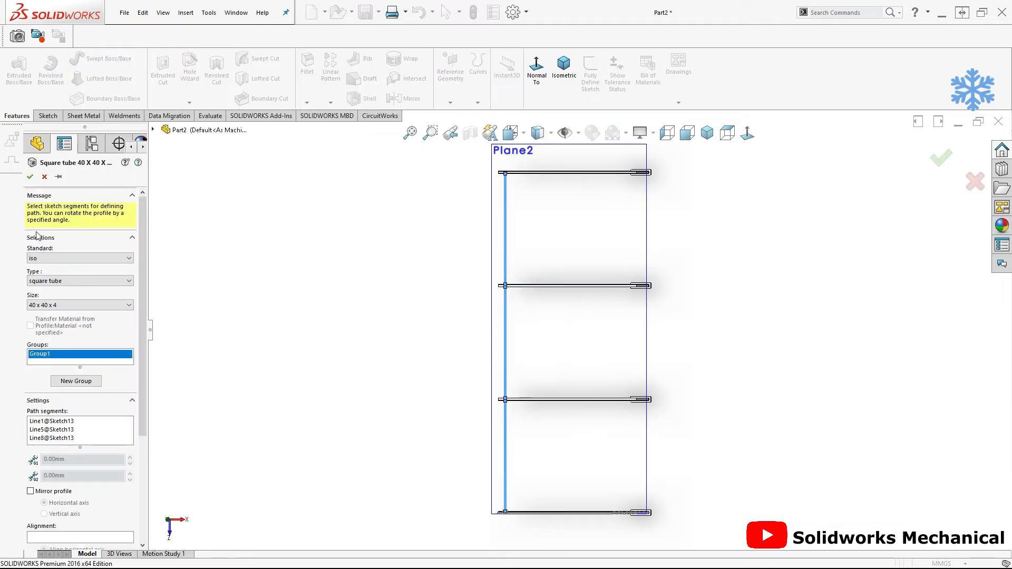
{"action": "left_click", "coordinate": [30, 177]}
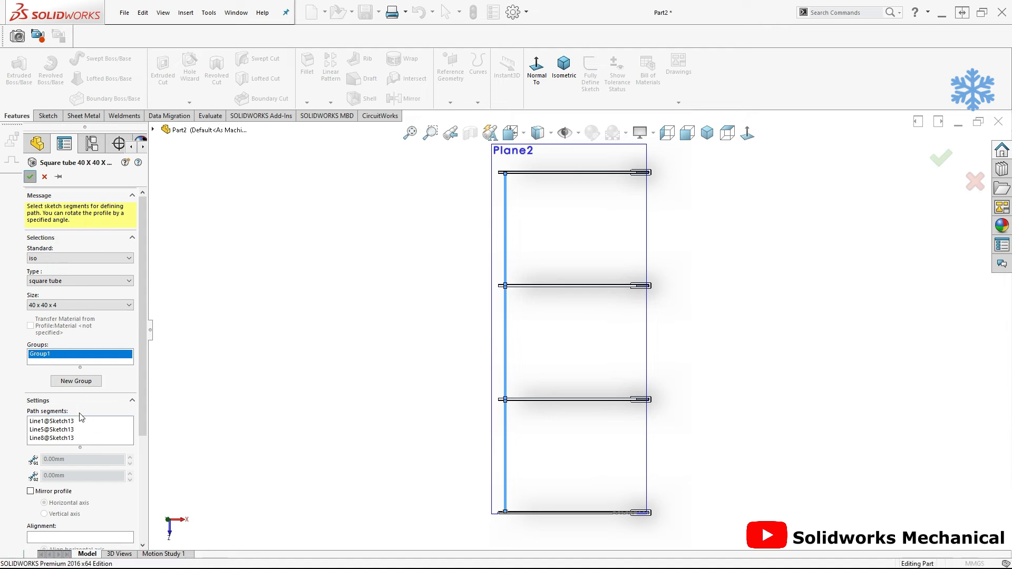
Add the cross tubes of the second and third bays as bodies to the existing 250 mm linear pattern
{"action": "left_click", "coordinate": [82, 395]}
{"action": "left_click", "coordinate": [55, 403]}
{"action": "left_click", "coordinate": [49, 371]}
{"action": "scroll", "coordinate": [568, 332], "scroll_direction": "down", "scroll_amount": 3}
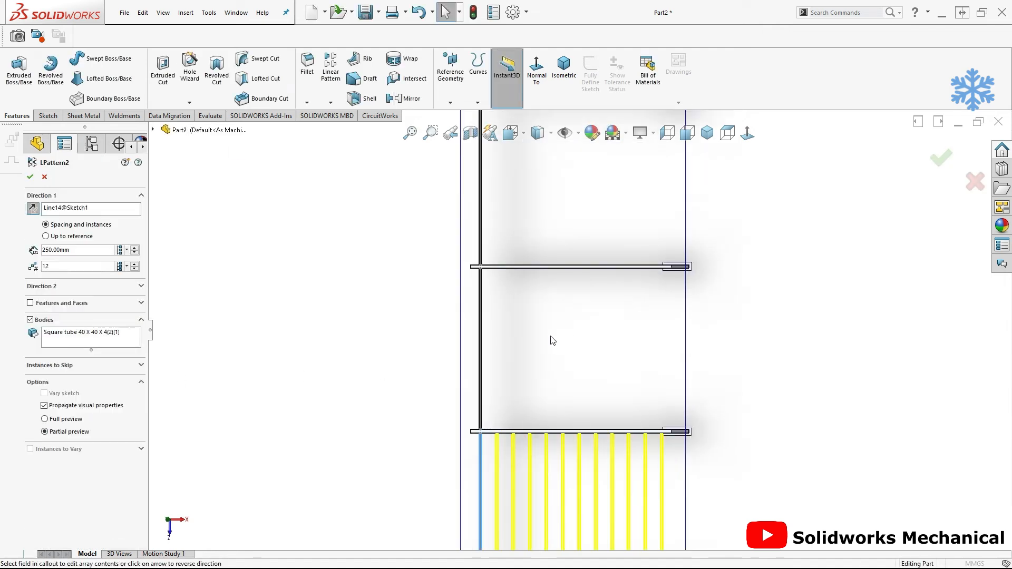
{"action": "left_click", "coordinate": [106, 345]}
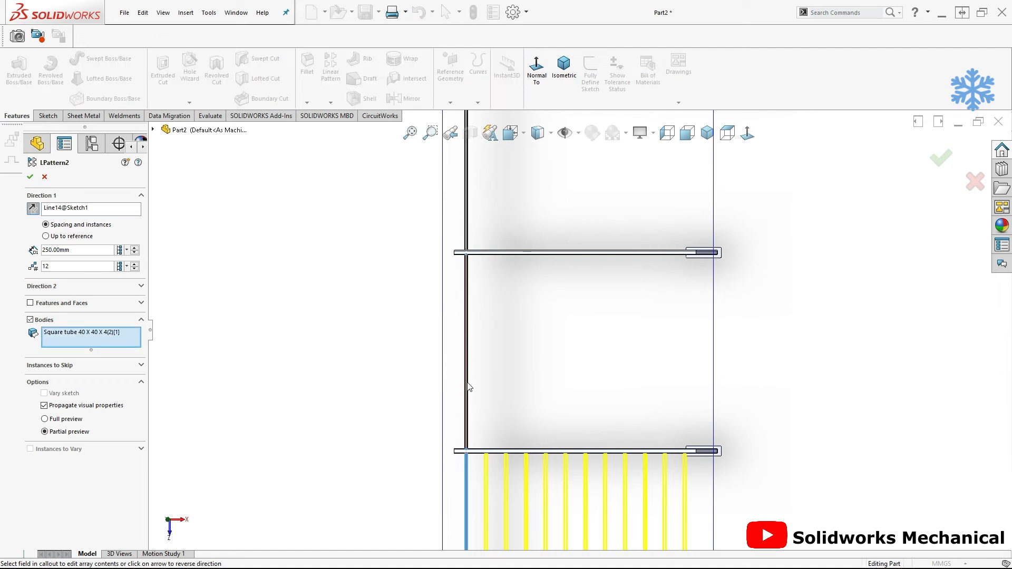
{"action": "left_click", "coordinate": [469, 222]}
{"action": "scroll", "coordinate": [471, 223], "scroll_direction": "up", "scroll_amount": 2}
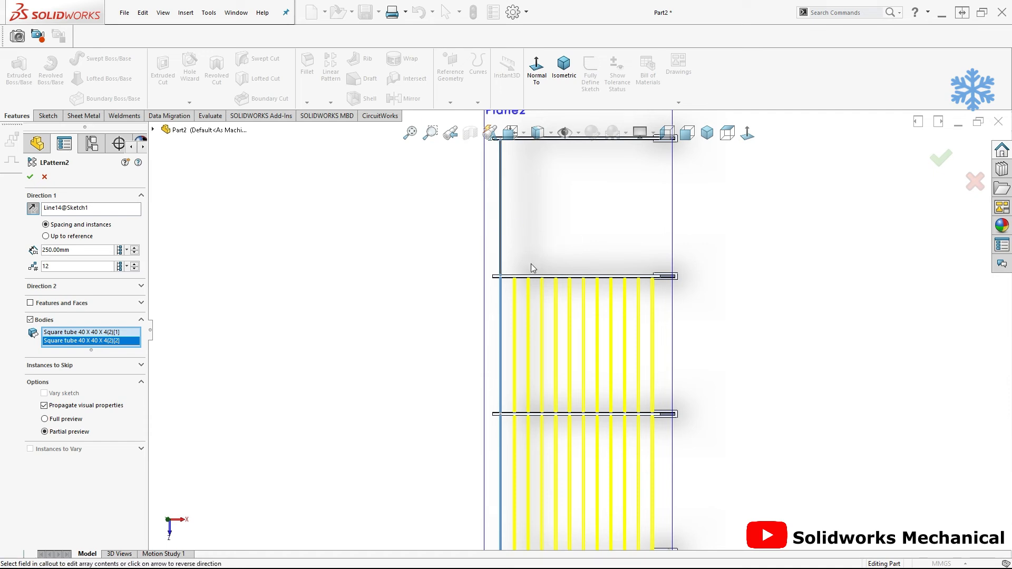
{"action": "left_click", "coordinate": [673, 276]}
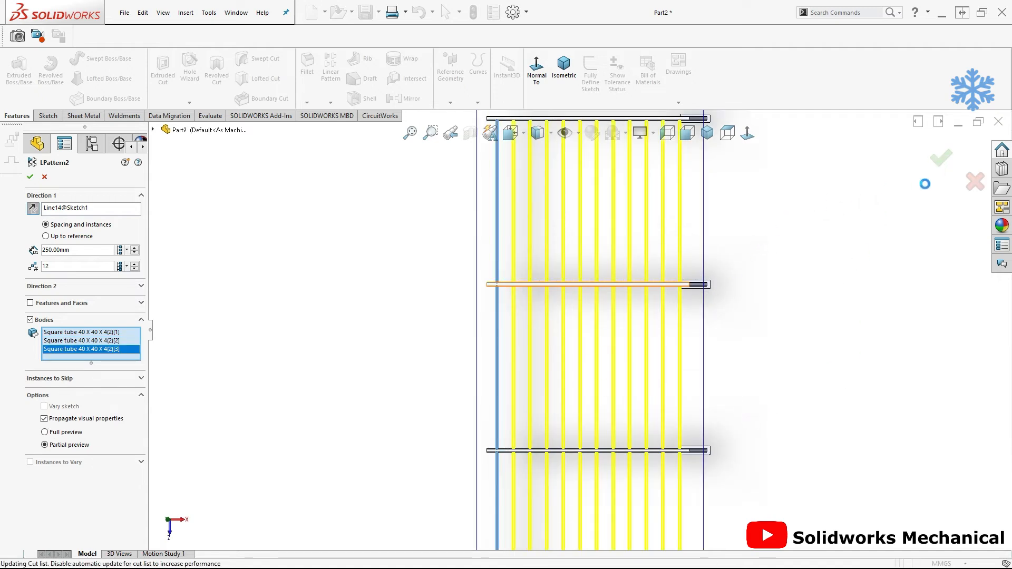
{"action": "right_click", "coordinate": [646, 378]}
{"action": "middle_click_drag", "start_coordinate": [647, 388], "coordinate": [624, 345]}
{"action": "left_click", "coordinate": [548, 286]}
{"action": "scroll", "coordinate": [548, 286], "scroll_direction": "down", "scroll_amount": 1}
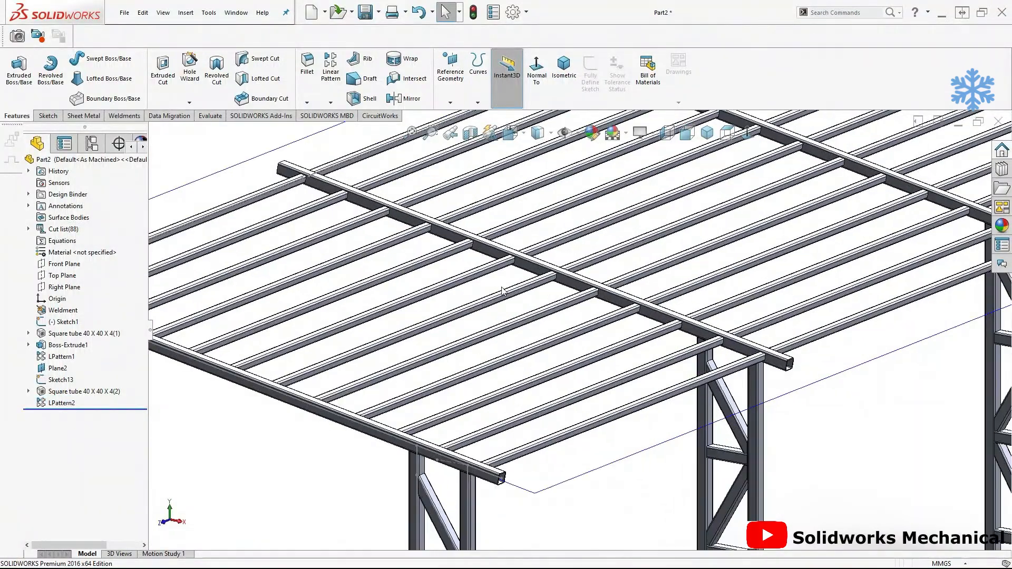
Start an extruded boss sketch on the top face of the first roof beam, viewed normal to that face
{"action": "left_click", "coordinate": [48, 116]}
{"action": "left_click", "coordinate": [17, 116]}
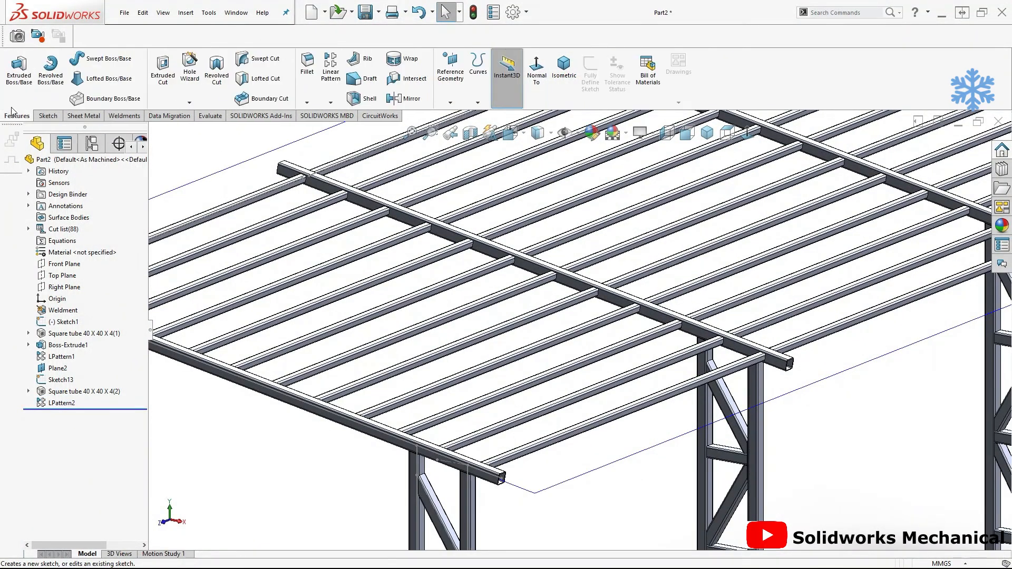
{"action": "left_click", "coordinate": [19, 68]}
{"action": "scroll", "coordinate": [472, 470], "scroll_direction": "down", "scroll_amount": 2}
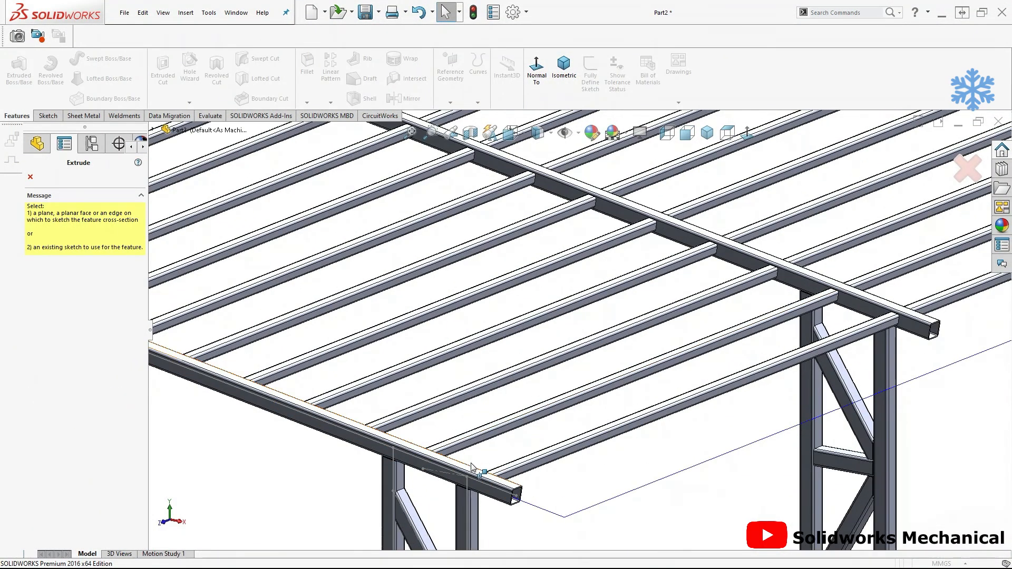
{"action": "scroll", "coordinate": [473, 469], "scroll_direction": "down", "scroll_amount": 1}
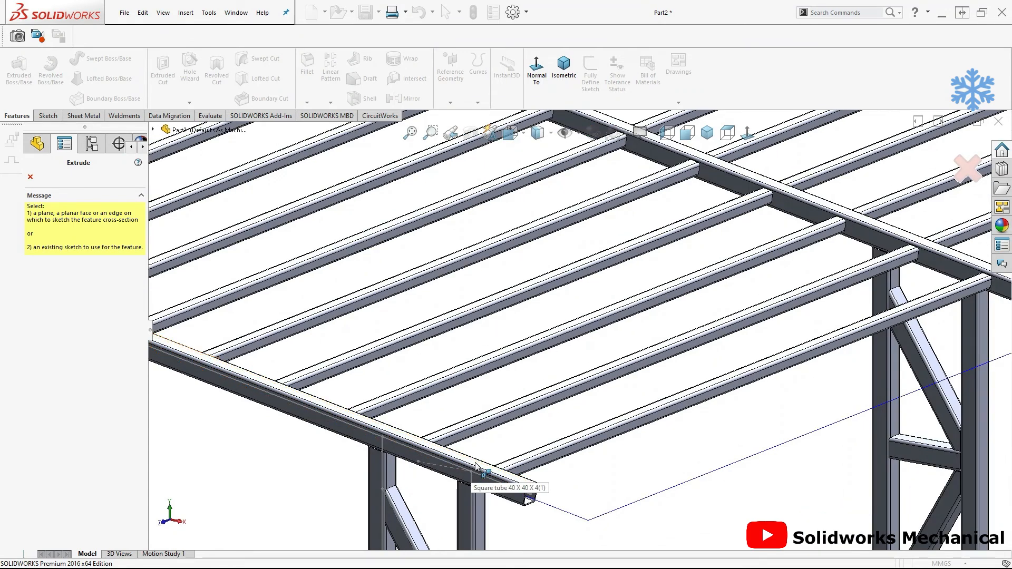
{"action": "left_click", "coordinate": [476, 466]}
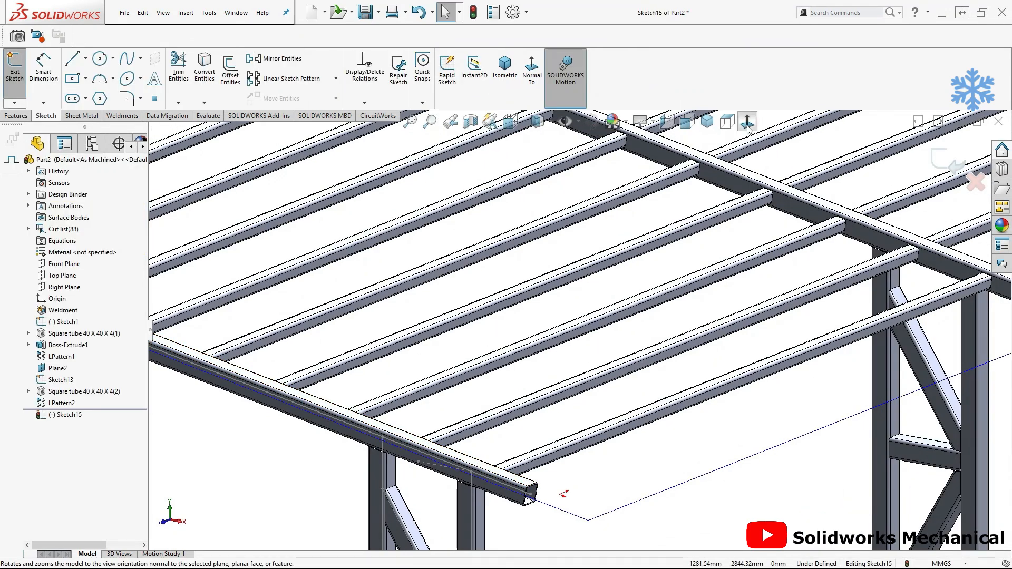
{"action": "left_click", "coordinate": [747, 125]}
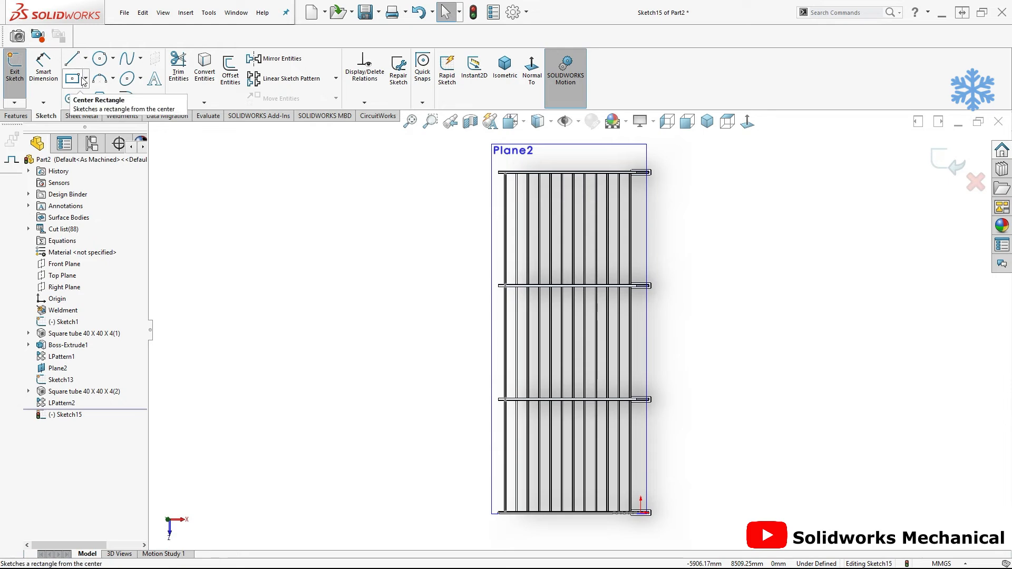
Sketch a corner rectangle about 7730 mm long, from outside the first beam's free end to past the fourth beam's column end
{"action": "left_click", "coordinate": [83, 81]}
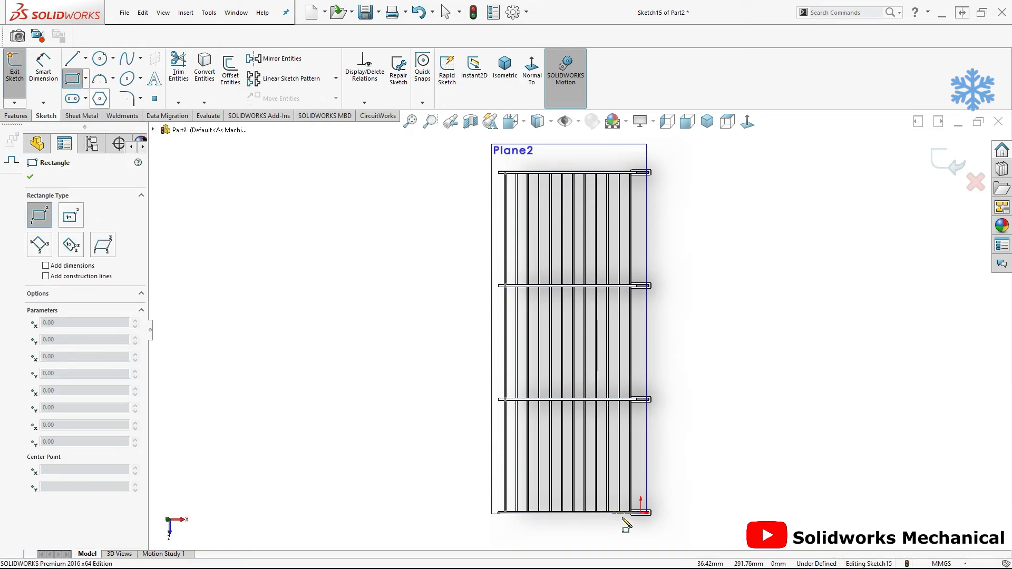
{"action": "scroll", "coordinate": [625, 523], "scroll_direction": "down", "scroll_amount": 6}
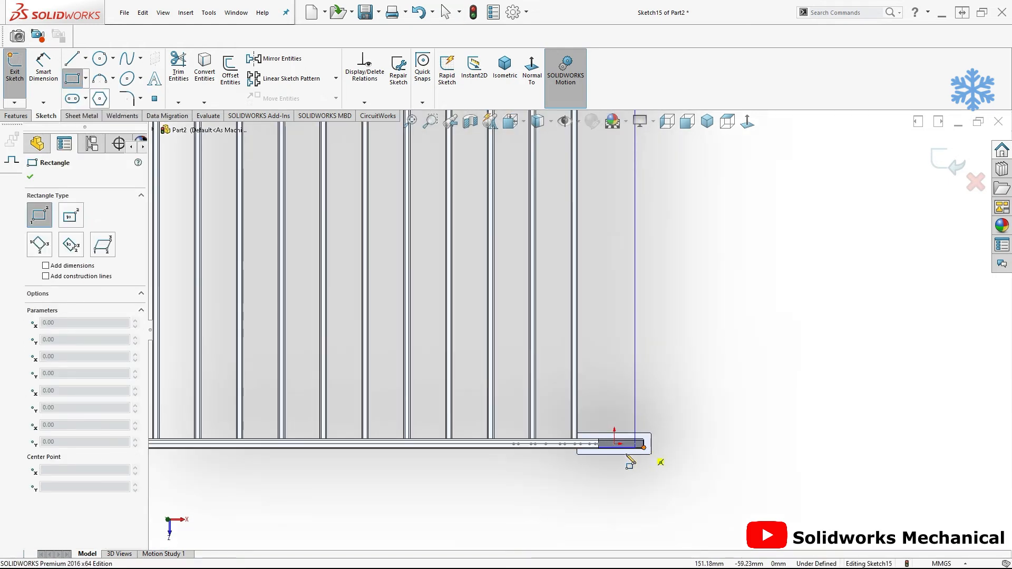
{"action": "scroll", "coordinate": [529, 437], "scroll_direction": "up", "scroll_amount": 2}
{"action": "scroll", "coordinate": [250, 421], "scroll_direction": "down", "scroll_amount": 2}
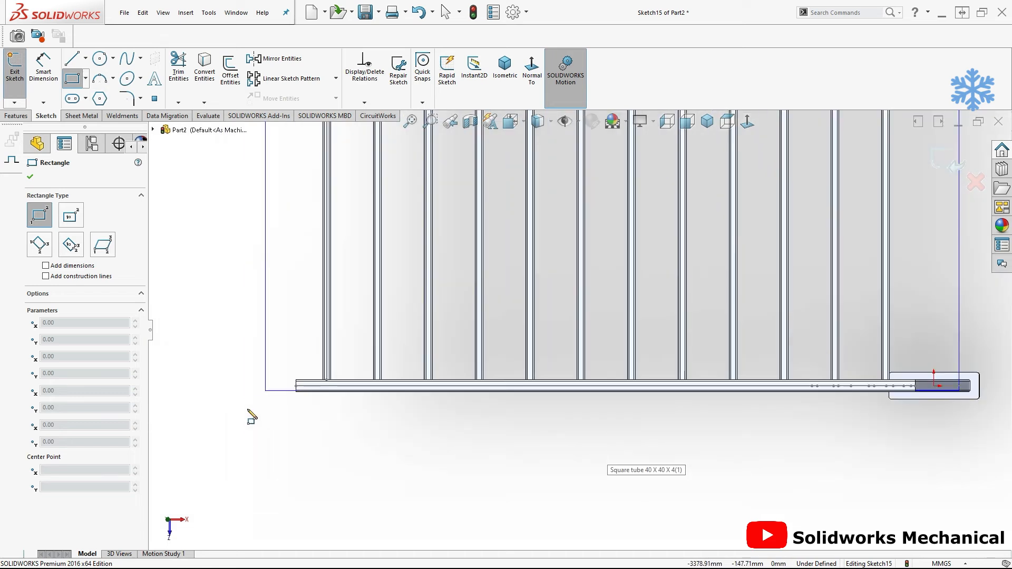
{"action": "left_click", "coordinate": [269, 388]}
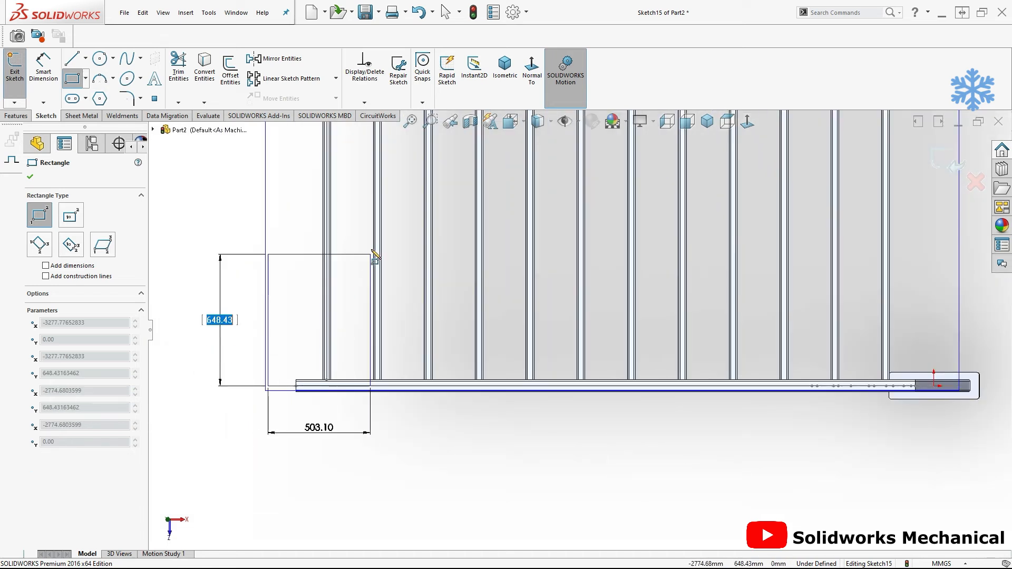
{"action": "scroll", "coordinate": [527, 253], "scroll_direction": "up", "scroll_amount": 3}
{"action": "scroll", "coordinate": [685, 191], "scroll_direction": "up", "scroll_amount": 8}
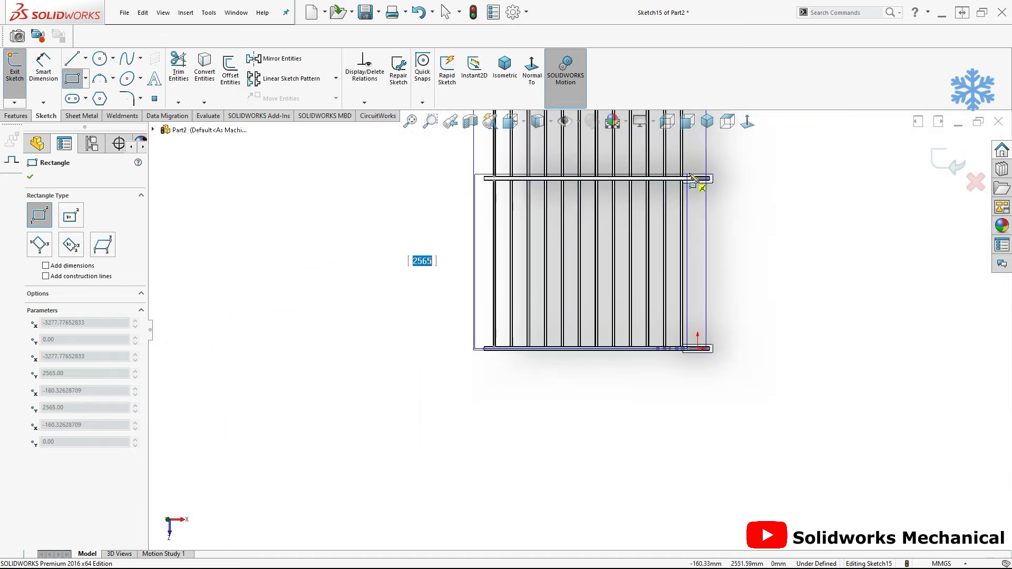
{"action": "scroll", "coordinate": [639, 168], "scroll_direction": "down", "scroll_amount": 10}
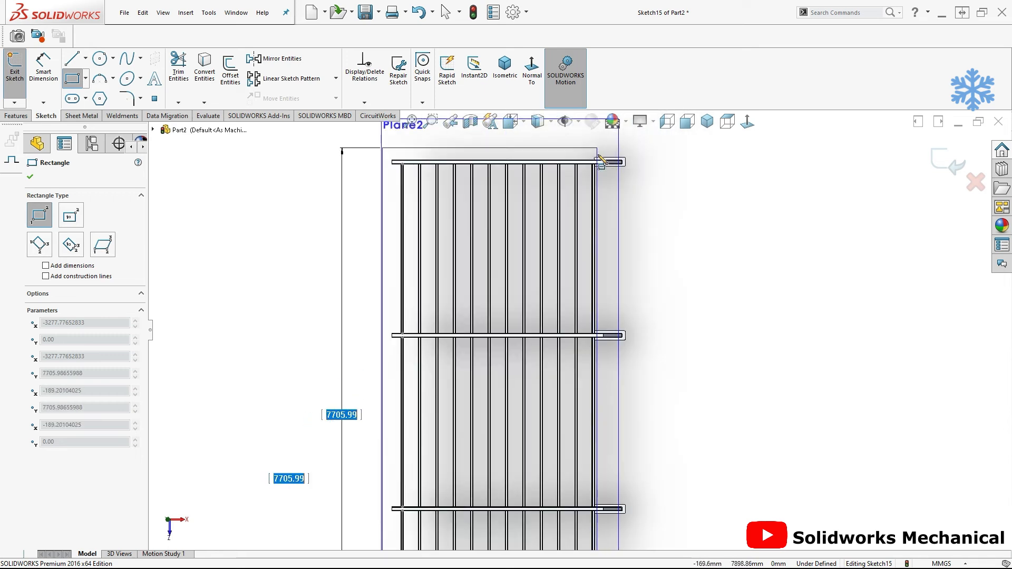
{"action": "scroll", "coordinate": [612, 231], "scroll_direction": "down", "scroll_amount": 2}
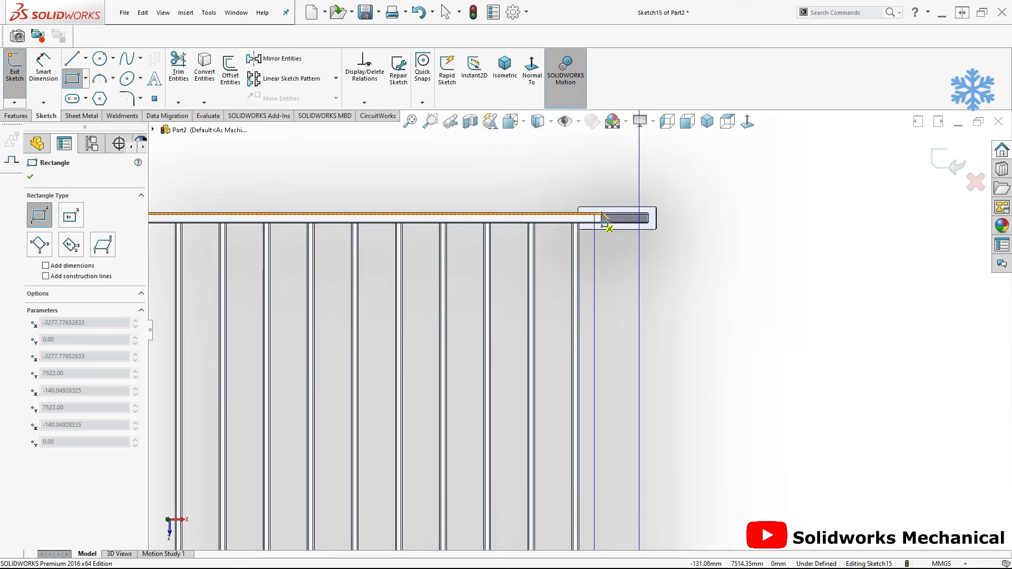
{"action": "left_click", "coordinate": [608, 180]}
Dimension the rectangle's long edge 40 mm beyond the column end of the fourth beam
{"action": "middle_click_drag", "start_coordinate": [662, 237], "coordinate": [653, 232]}
{"action": "right_click_drag", "start_coordinate": [653, 233], "coordinate": [653, 217]}
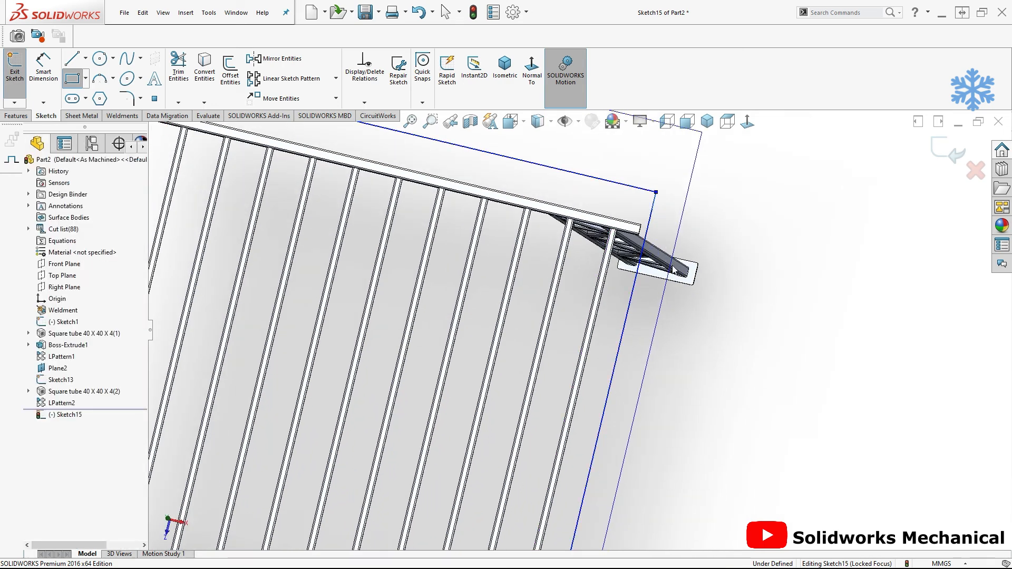
{"action": "left_click", "coordinate": [640, 232]}
{"action": "left_click", "coordinate": [649, 232]}
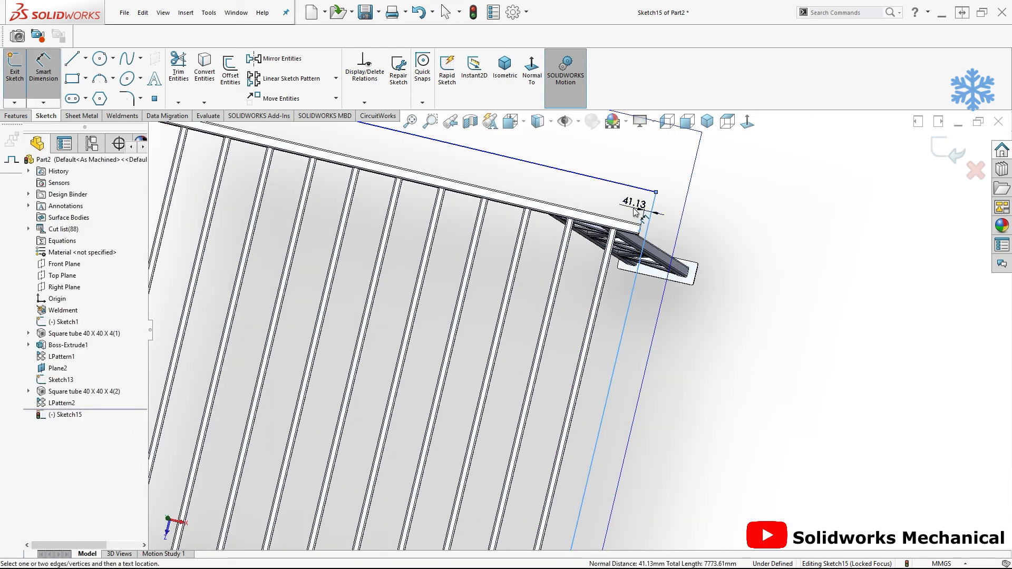
{"action": "left_click", "coordinate": [637, 208]}
{"action": "type", "text": "40"}
{"action": "key", "text": "Return"}
{"action": "key", "text": "f"}
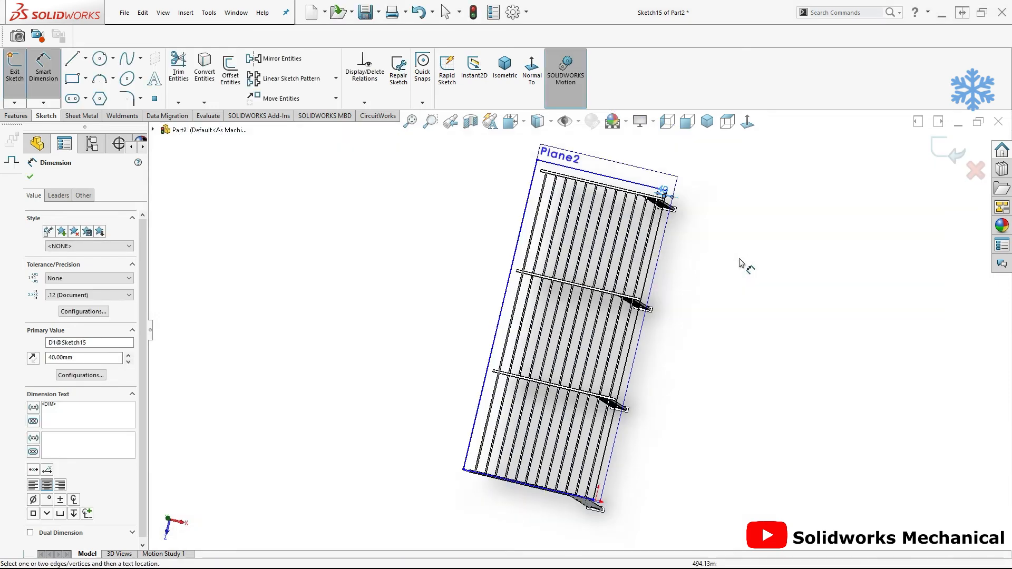
Dimension the rectangle's opposite long edge 150 mm beyond the free end of the fourth beam
{"action": "scroll", "coordinate": [624, 245], "scroll_direction": "down", "scroll_amount": 3}
{"action": "scroll", "coordinate": [624, 246], "scroll_direction": "down", "scroll_amount": 3}
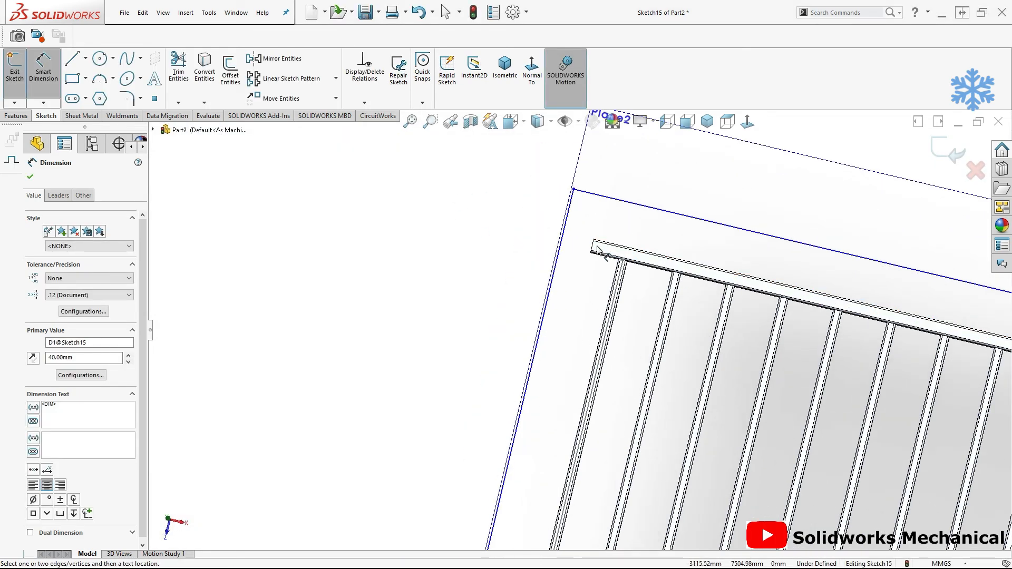
{"action": "left_click", "coordinate": [564, 229]}
{"action": "left_click", "coordinate": [583, 219]}
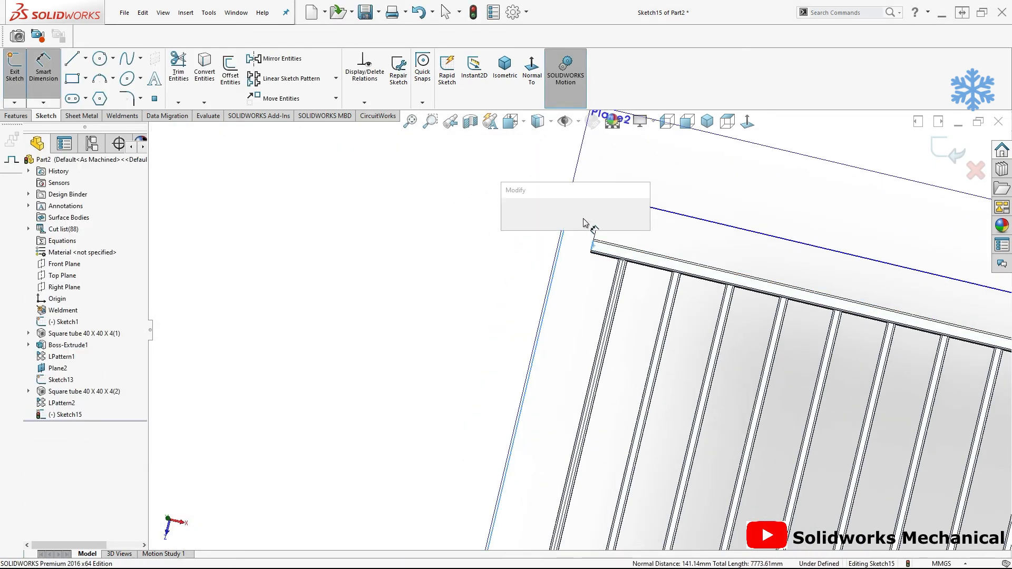
{"action": "type", "text": "40"}
{"action": "key", "text": "Return"}
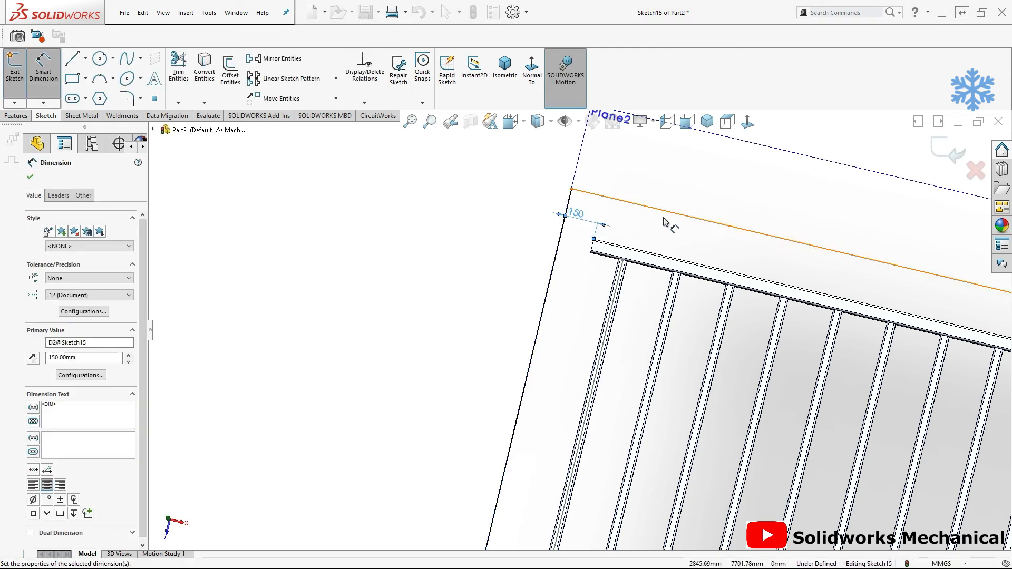
Set the length of the rectangle's long edge to 7777 mm
{"action": "left_click", "coordinate": [563, 258]}
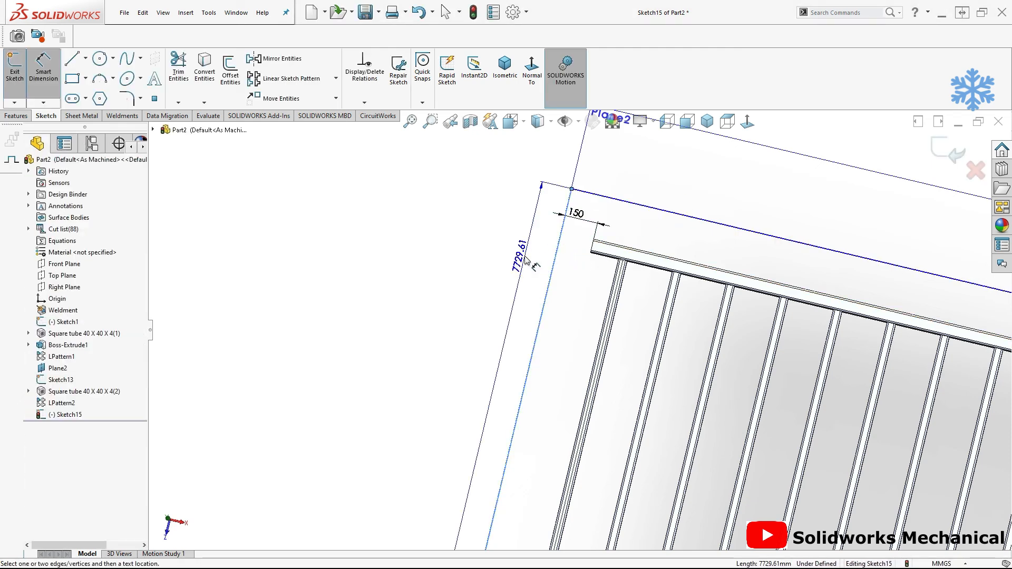
{"action": "left_click", "coordinate": [524, 256]}
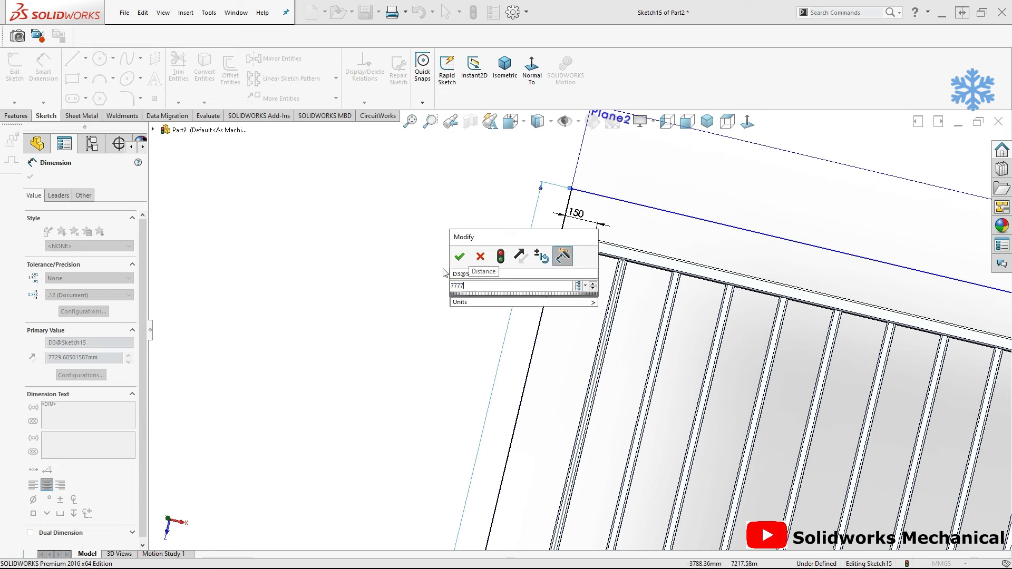
{"action": "left_click", "coordinate": [460, 256]}
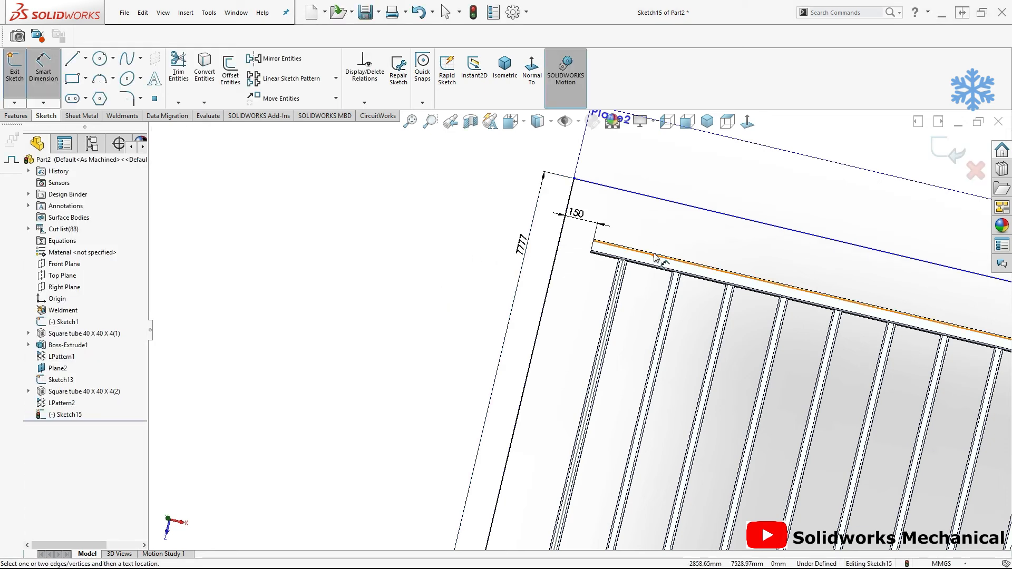
Dimension the width of the rectangle along its short edge beyond the fourth beam
{"action": "scroll", "coordinate": [680, 221], "scroll_direction": "down", "scroll_amount": 10}
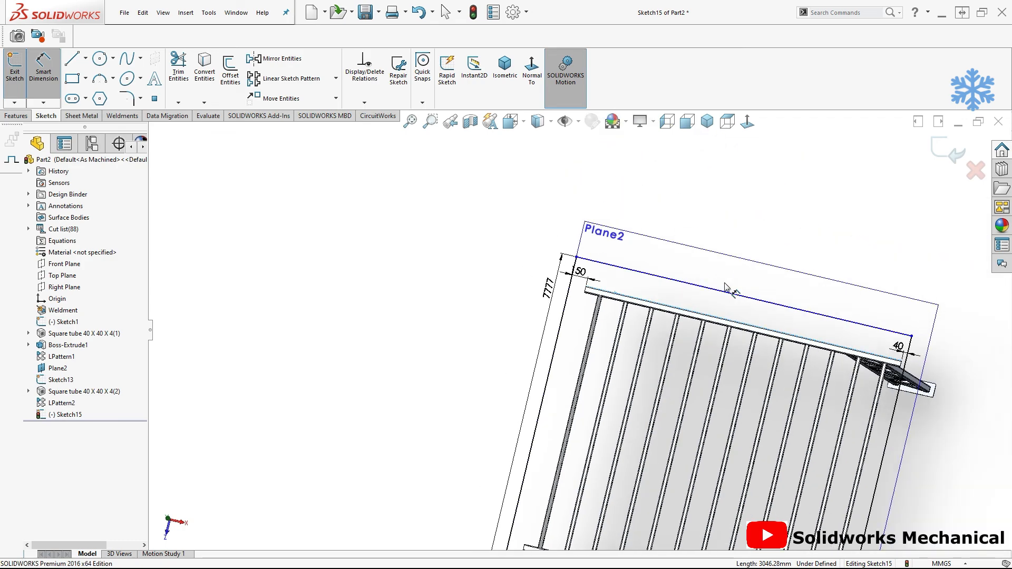
{"action": "scroll", "coordinate": [646, 479], "scroll_direction": "down", "scroll_amount": 2}
{"action": "scroll", "coordinate": [656, 295], "scroll_direction": "up", "scroll_amount": 5}
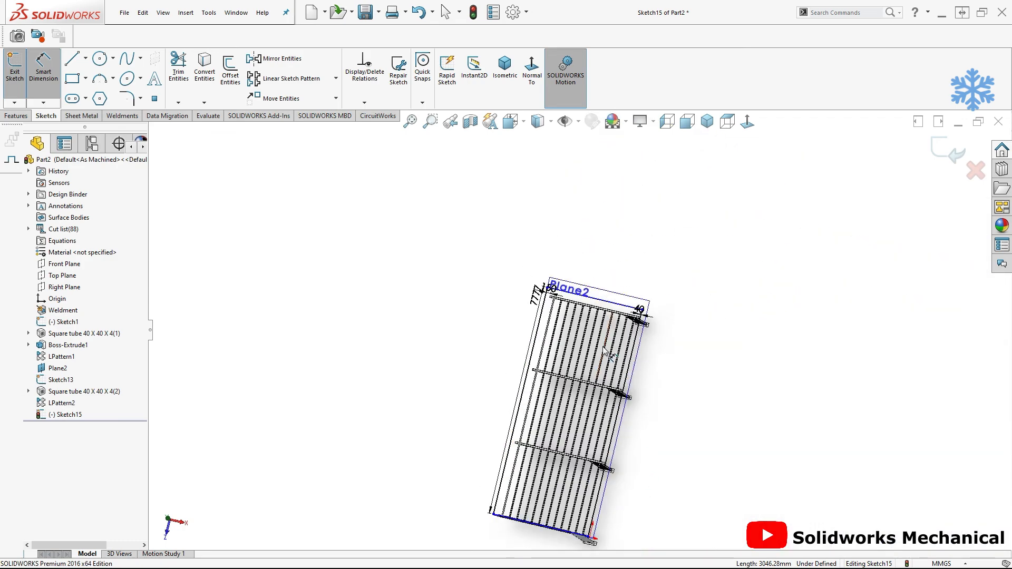
{"action": "scroll", "coordinate": [656, 298], "scroll_direction": "up", "scroll_amount": 2}
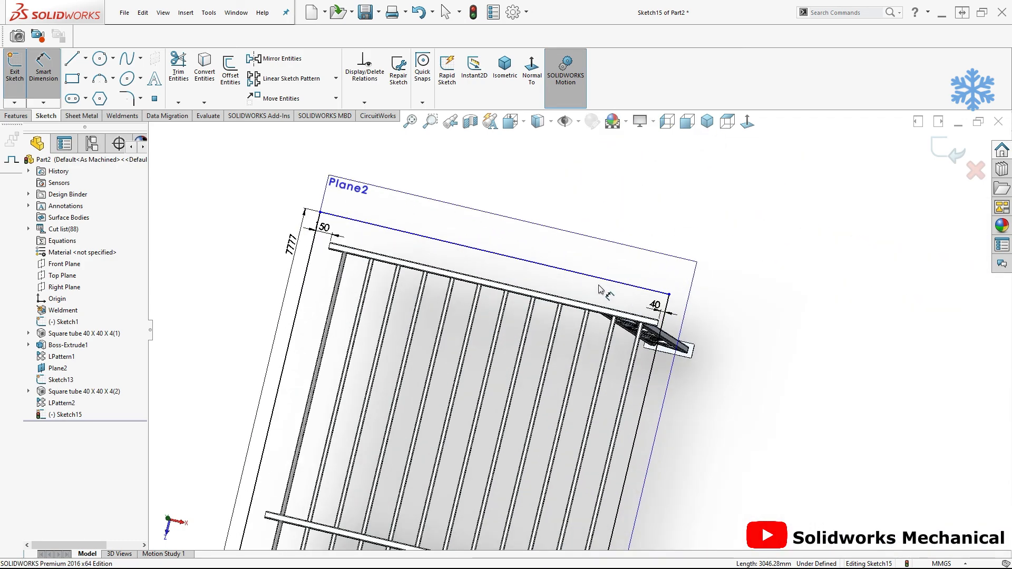
{"action": "left_click", "coordinate": [632, 289]}
{"action": "scroll", "coordinate": [645, 317], "scroll_direction": "up", "scroll_amount": 3}
{"action": "scroll", "coordinate": [646, 324], "scroll_direction": "up", "scroll_amount": 2}
{"action": "left_click", "coordinate": [653, 215]}
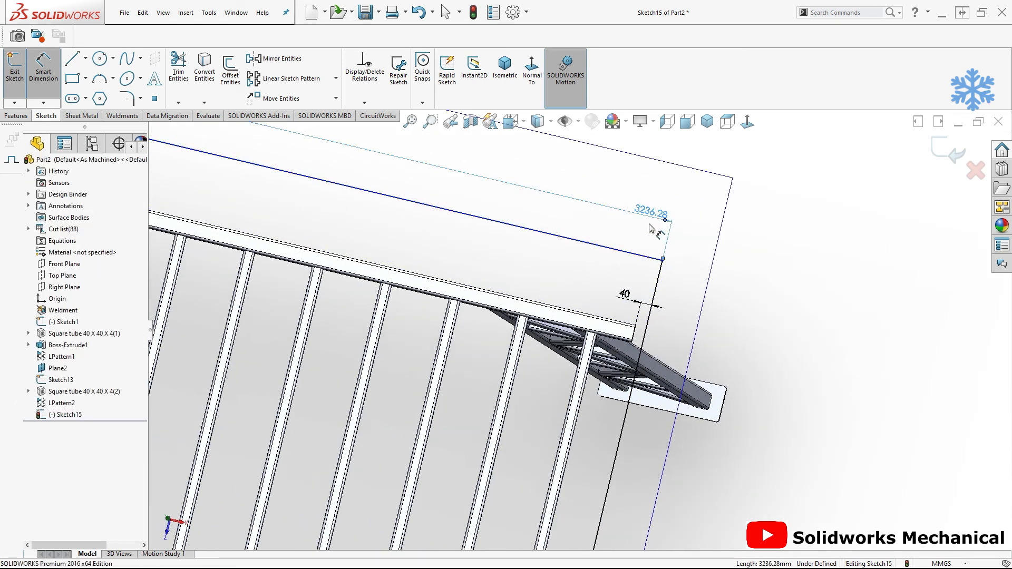
{"action": "left_click", "coordinate": [689, 335]}
Dimension the rectangle's short edge 150 mm from the corner of the fourth beam's column end
{"action": "scroll", "coordinate": [639, 307], "scroll_direction": "down", "scroll_amount": 3}
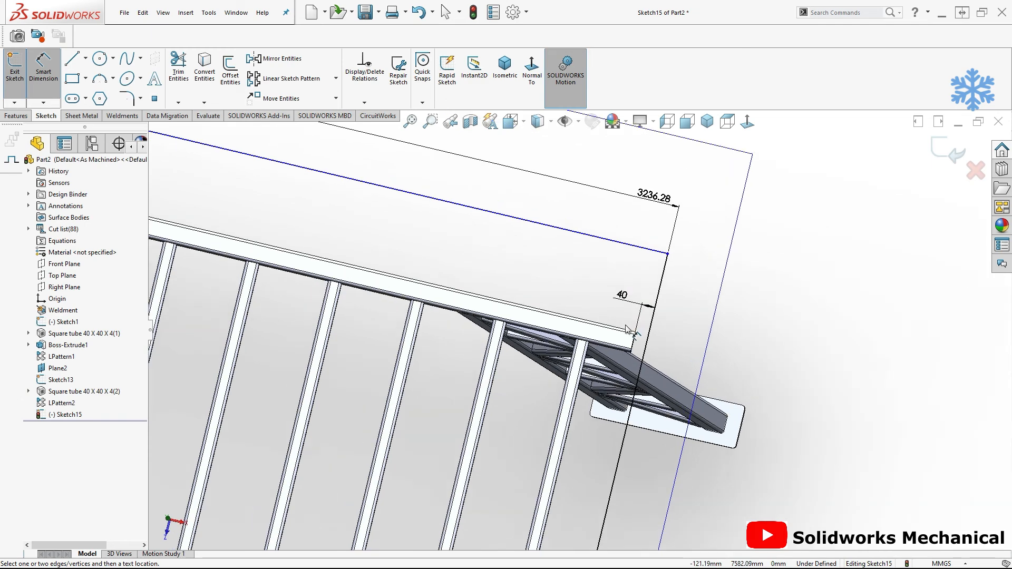
{"action": "left_click", "coordinate": [657, 224]}
{"action": "left_click", "coordinate": [703, 300]}
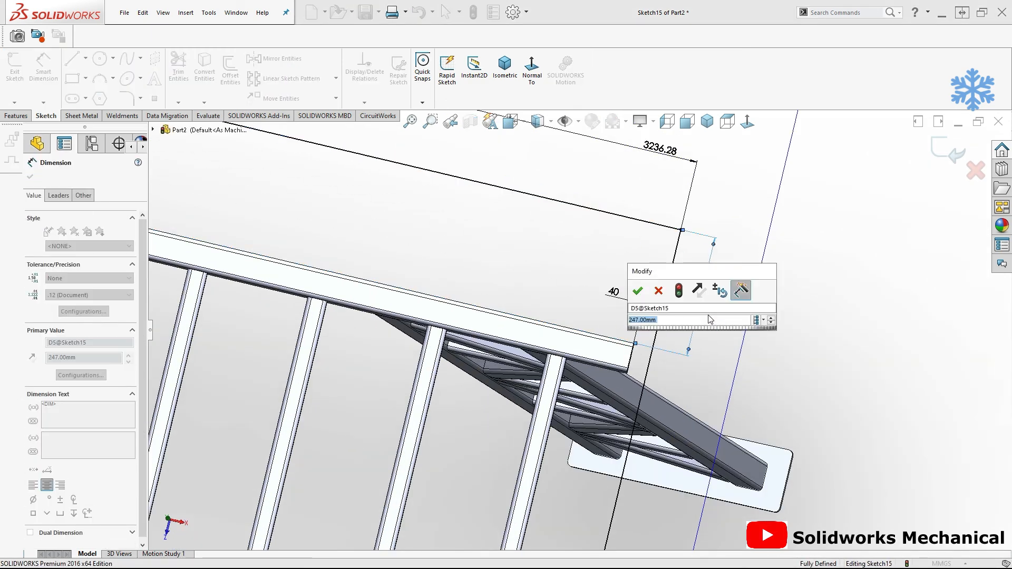
{"action": "type", "text": "150"}
{"action": "key", "text": "Return"}
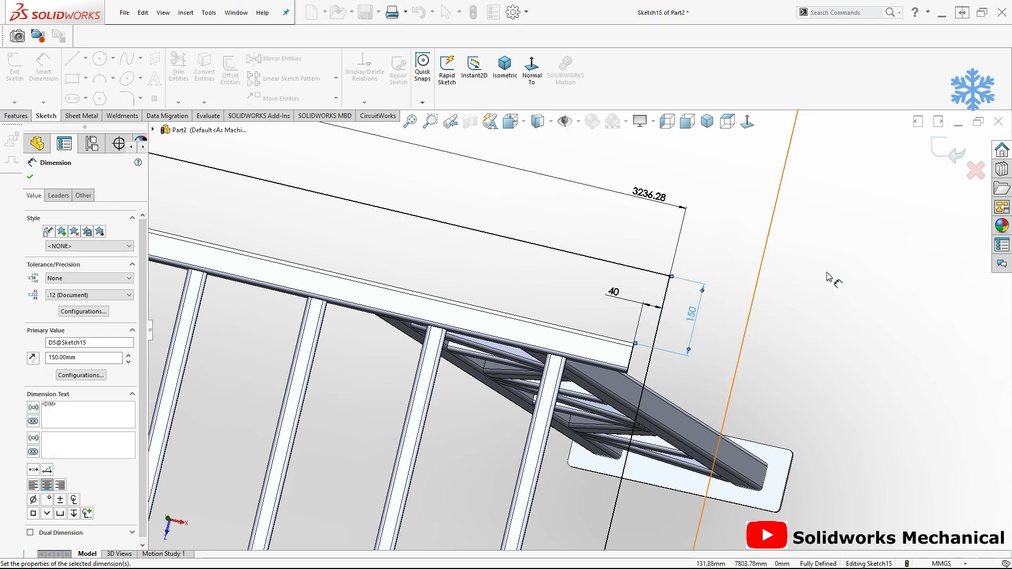
Set the rectangle's short-edge overhang beyond the fourth beam to 100 mm
{"action": "key", "text": "f"}
{"action": "scroll", "coordinate": [593, 429], "scroll_direction": "down", "scroll_amount": 3}
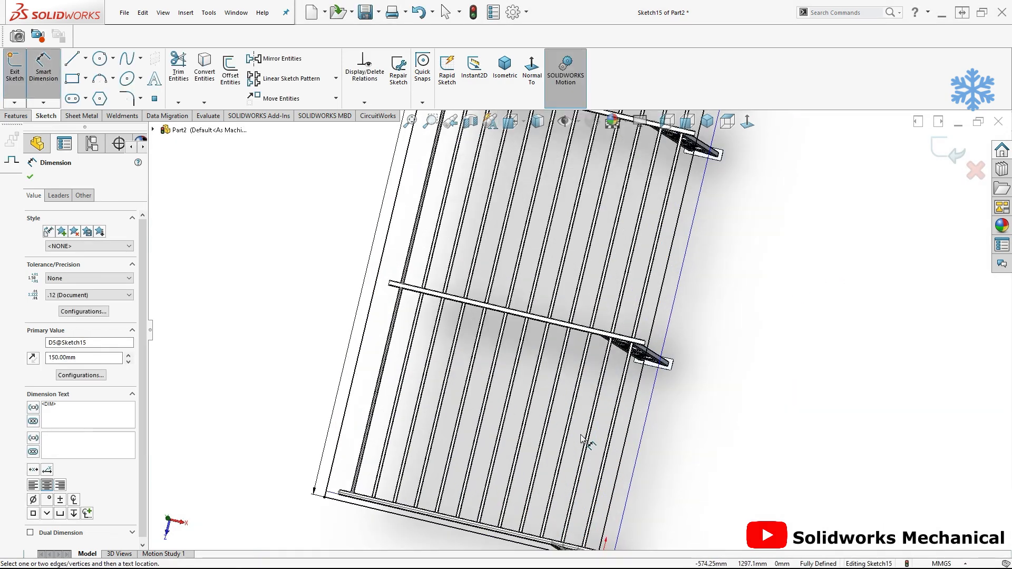
{"action": "scroll", "coordinate": [648, 364], "scroll_direction": "up", "scroll_amount": 5}
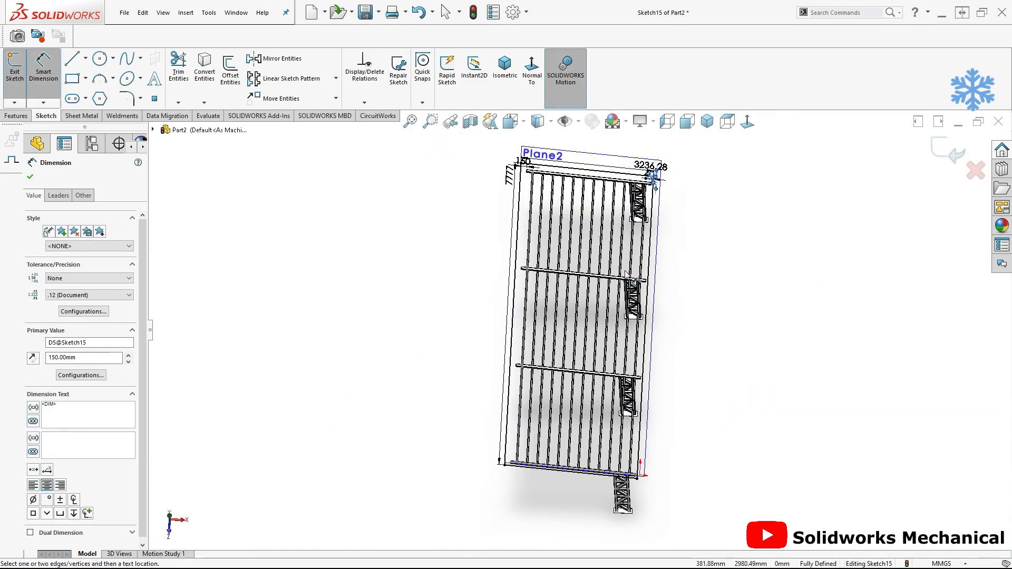
{"action": "middle_click_drag", "start_coordinate": [574, 254], "coordinate": [601, 222]}
{"action": "scroll", "coordinate": [580, 432], "scroll_direction": "down", "scroll_amount": 6}
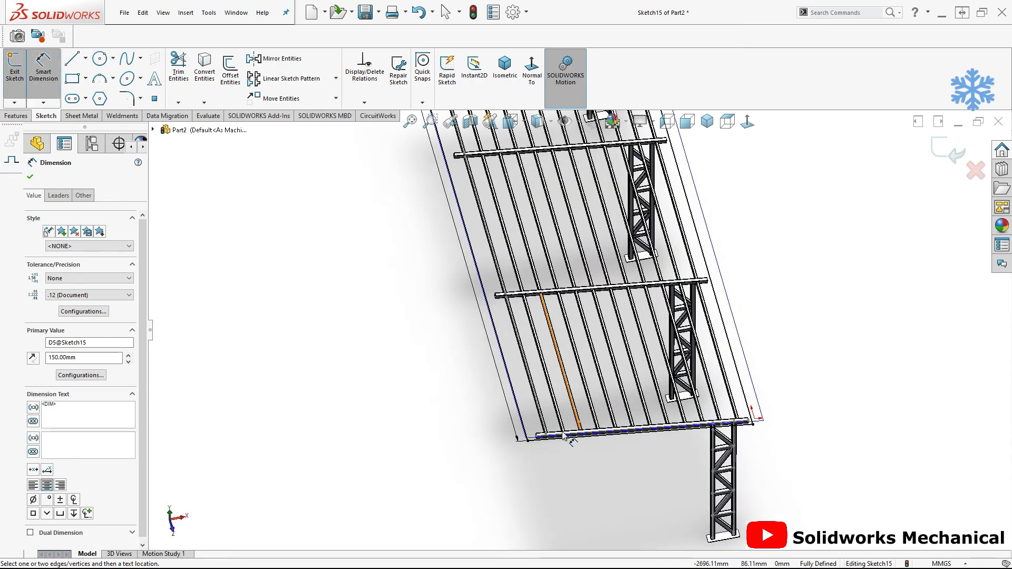
{"action": "middle_click_drag", "start_coordinate": [540, 434], "coordinate": [609, 395]}
{"action": "key", "text": "Escape"}
{"action": "key", "text": "f"}
{"action": "scroll", "coordinate": [684, 200], "scroll_direction": "down", "scroll_amount": 5}
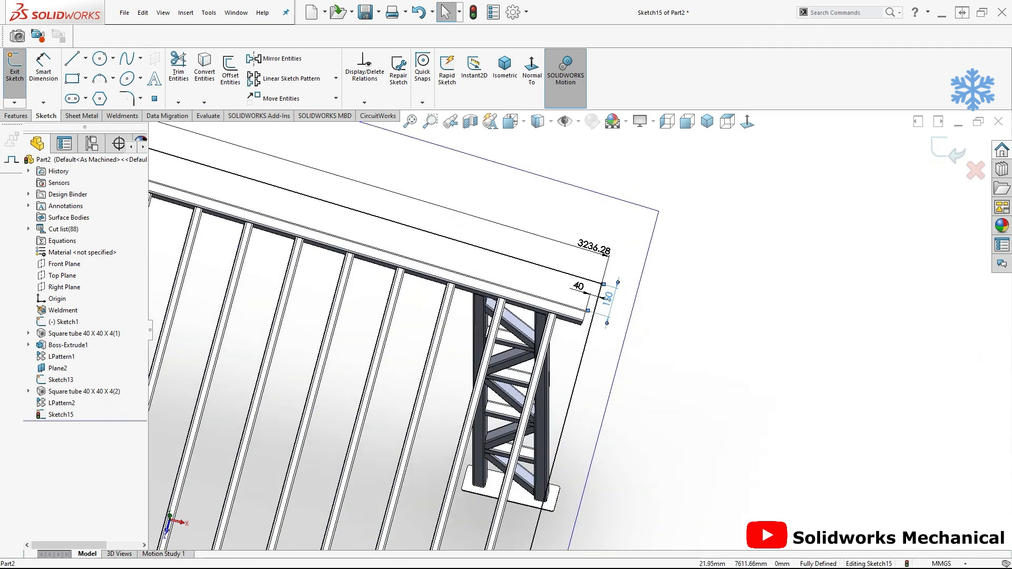
{"action": "double_click", "coordinate": [607, 298]}
{"action": "type", "text": "100"}
{"action": "key", "text": "Return"}
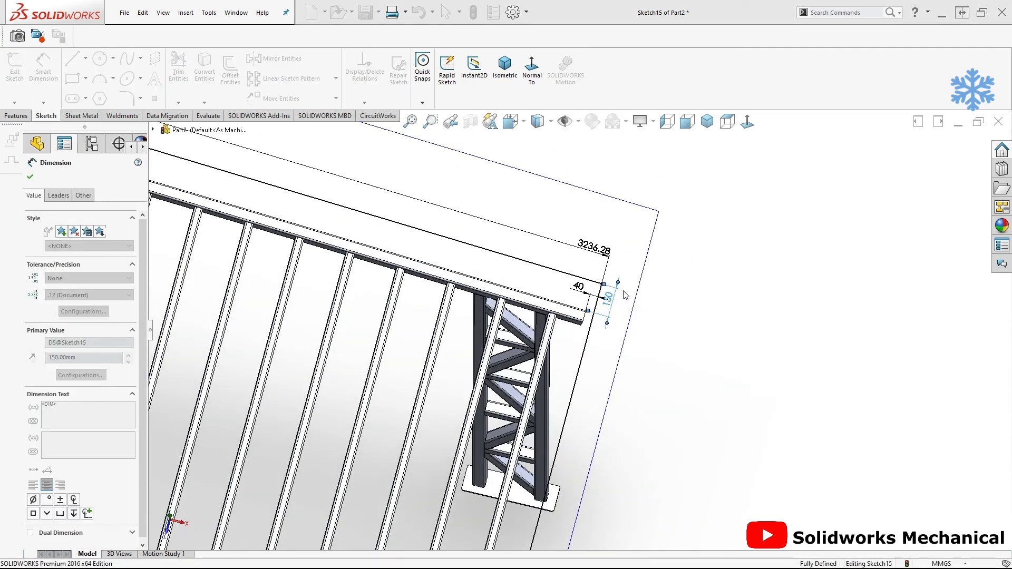
{"action": "key", "text": "f"}
{"action": "key", "text": "Escape"}
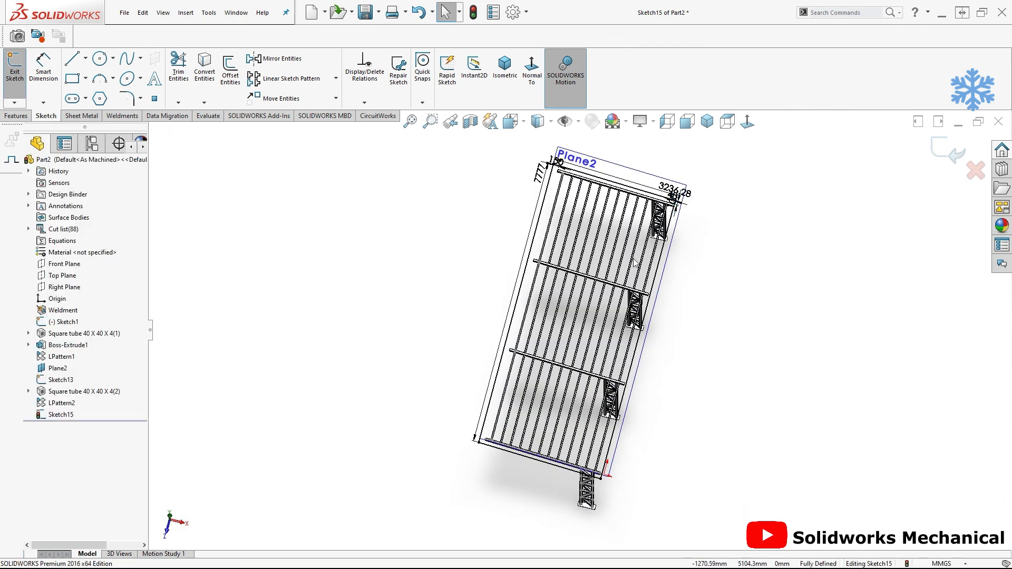
Extrude the rectangle 10 mm with a blind end condition as the roof sheet
{"action": "left_click", "coordinate": [5, 118]}
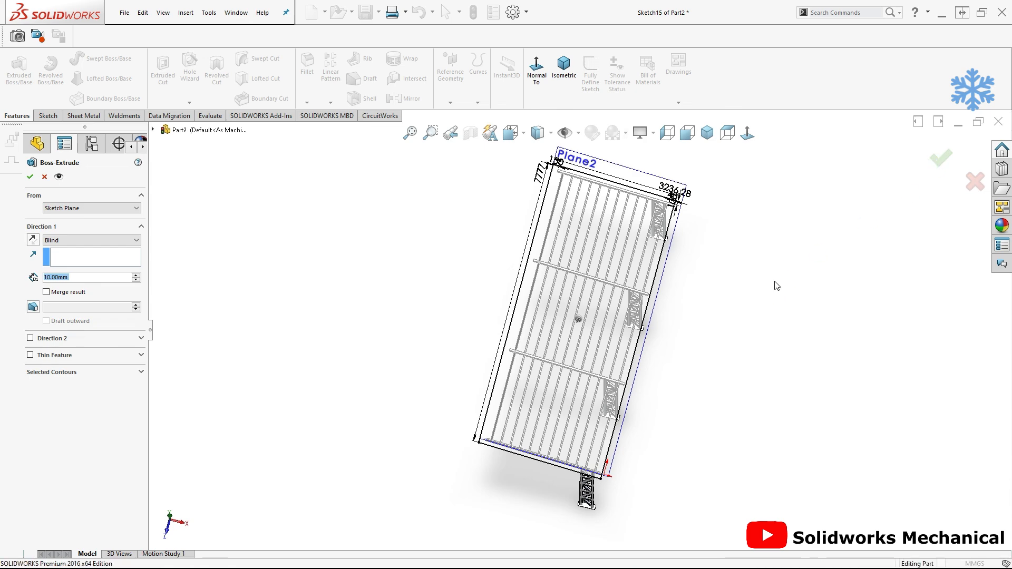
{"action": "key", "text": "Return"}
{"action": "mouse_move", "coordinate": [641, 350]}
{"action": "middle_mouse_down"}
{"action": "mouse_move", "coordinate": [626, 385]}
{"action": "mouse_move", "coordinate": [679, 323]}
{"action": "mouse_move", "coordinate": [497, 280]}
{"action": "middle_mouse_up"}
Make the extruded roof sheet transparent and hide the cross-tube path sketch, Sketch13
{"action": "left_click", "coordinate": [497, 292]}
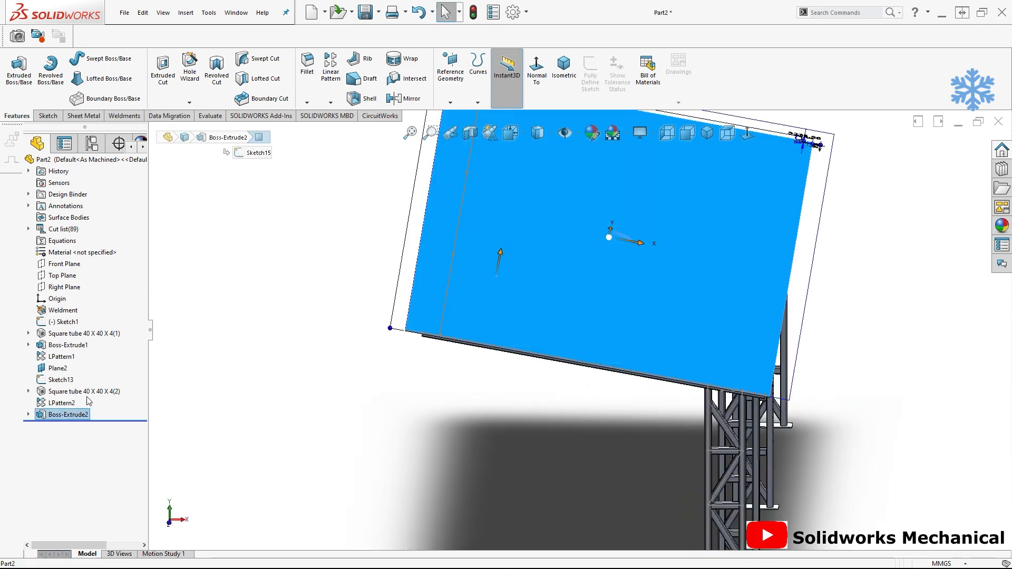
{"action": "right_click", "coordinate": [78, 415]}
{"action": "left_click", "coordinate": [111, 466]}
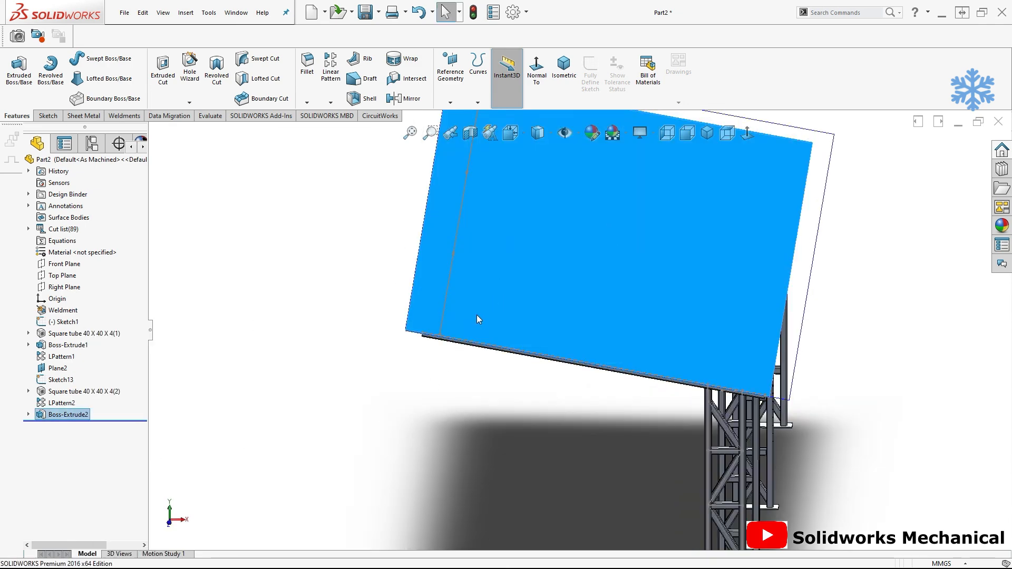
{"action": "scroll", "coordinate": [475, 315], "scroll_direction": "down", "scroll_amount": 5}
{"action": "left_click", "coordinate": [495, 325]}
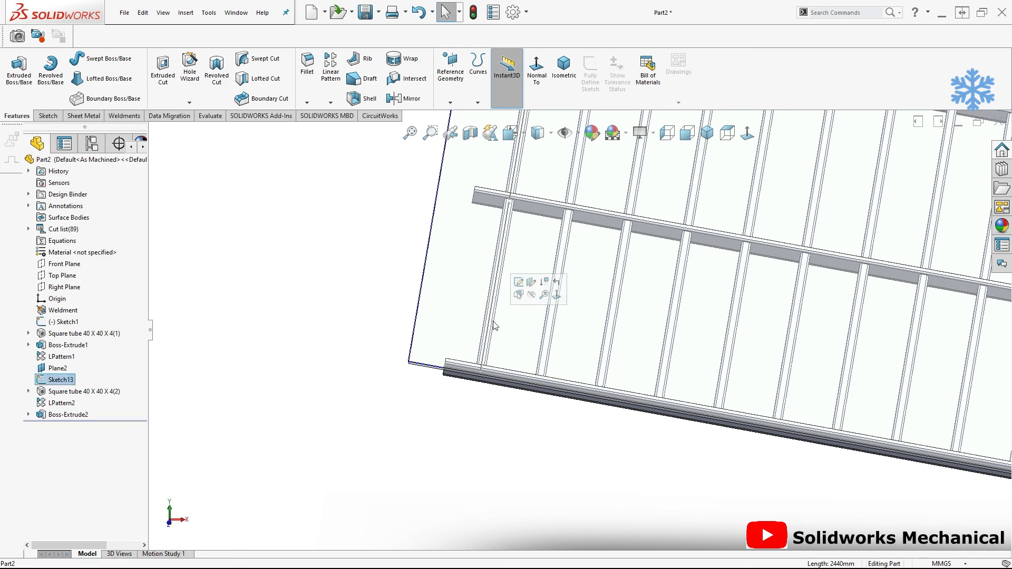
{"action": "left_click", "coordinate": [534, 295]}
Examine the finished canopy from the front, from below the roof sheet and around the lattice columns
{"action": "key", "text": "f"}
{"action": "middle_click_drag", "start_coordinate": [688, 359], "coordinate": [862, 323]}
{"action": "left_click", "coordinate": [687, 133]}
{"action": "key", "text": "f"}
{"action": "middle_click_drag", "start_coordinate": [540, 280], "coordinate": [624, 304]}
{"action": "scroll", "coordinate": [574, 319], "scroll_direction": "down", "scroll_amount": 2}
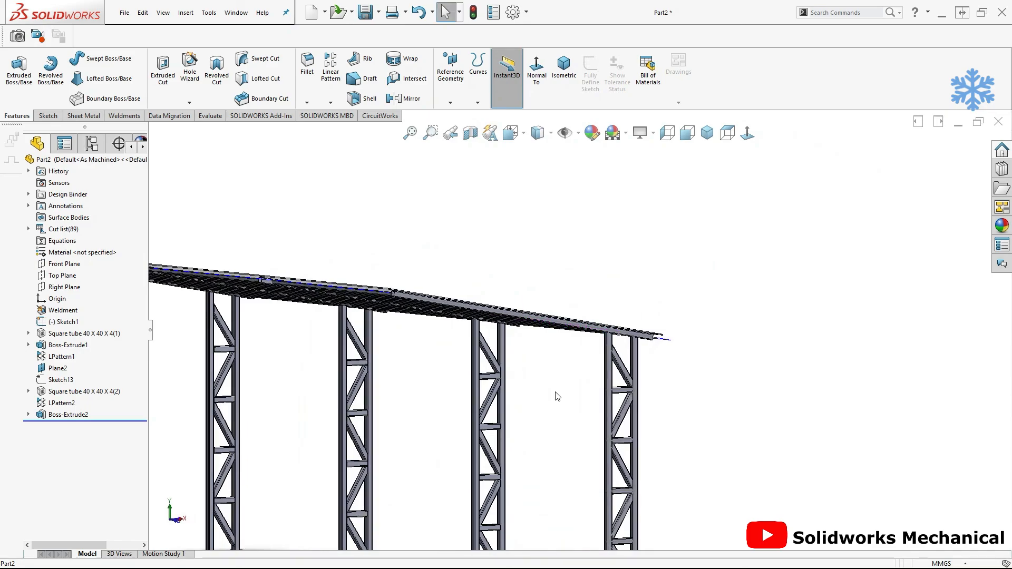
{"action": "scroll", "coordinate": [567, 409], "scroll_direction": "down", "scroll_amount": 3}
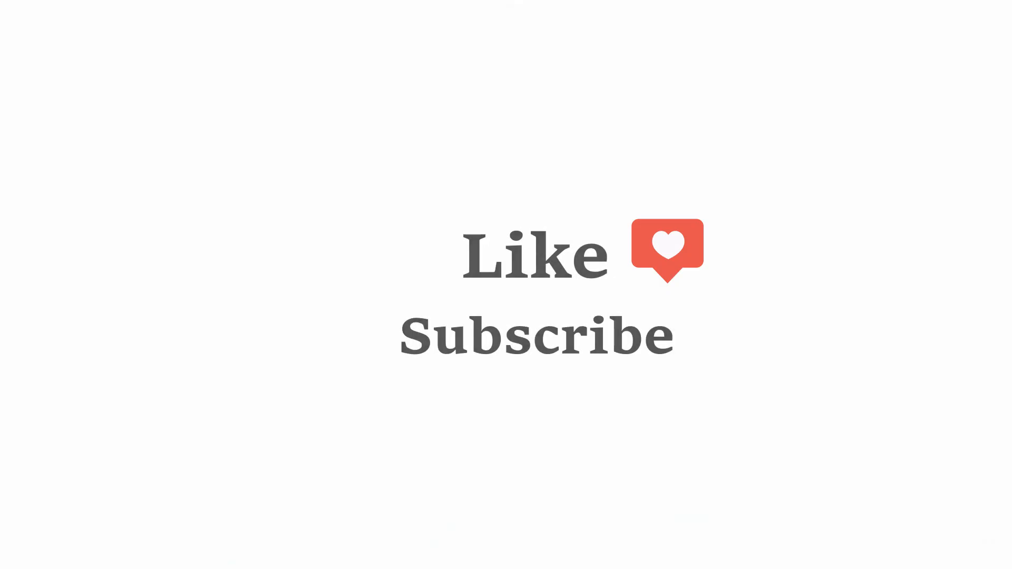